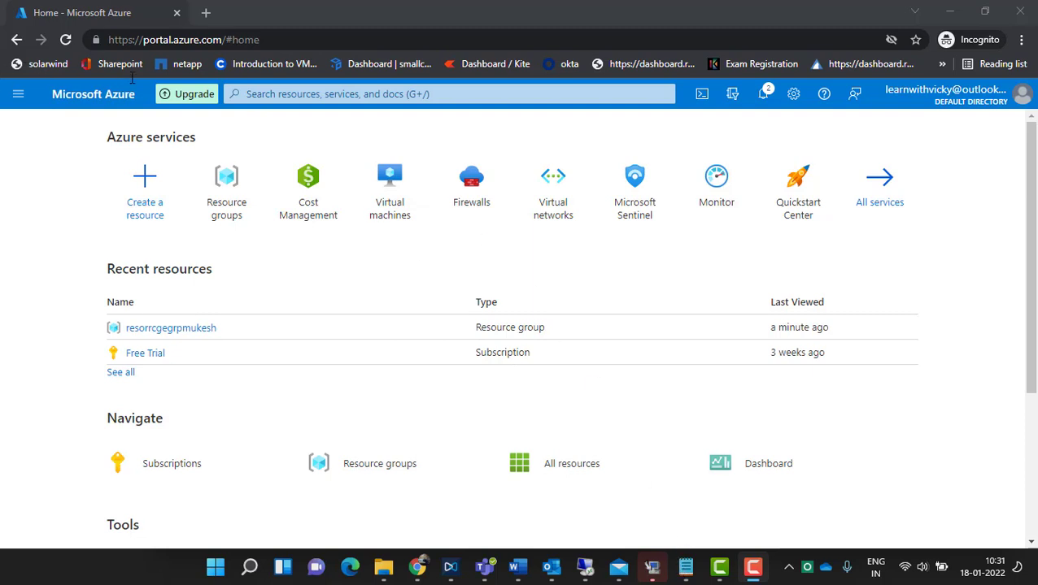
Step: Switch to Notepad and review the deployment plan, from the resource group and network ranges to the firewall NAT rules, and return to the Azure portal
key("alt+Tab")
left_click_drag(115, 74, 10, 74)
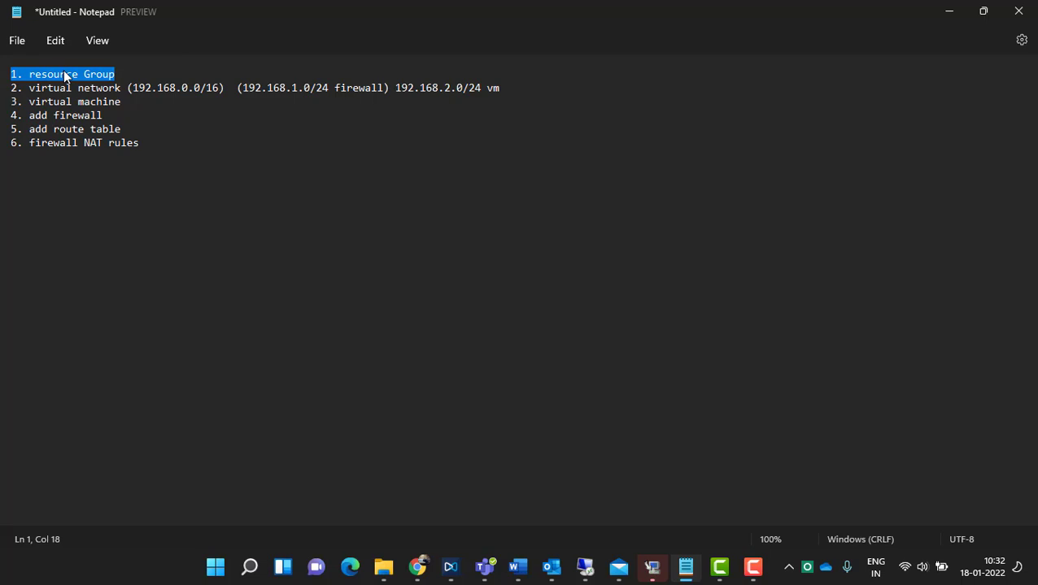
left_click_drag(29, 88, 121, 88)
left_click_drag(229, 91, 127, 89)
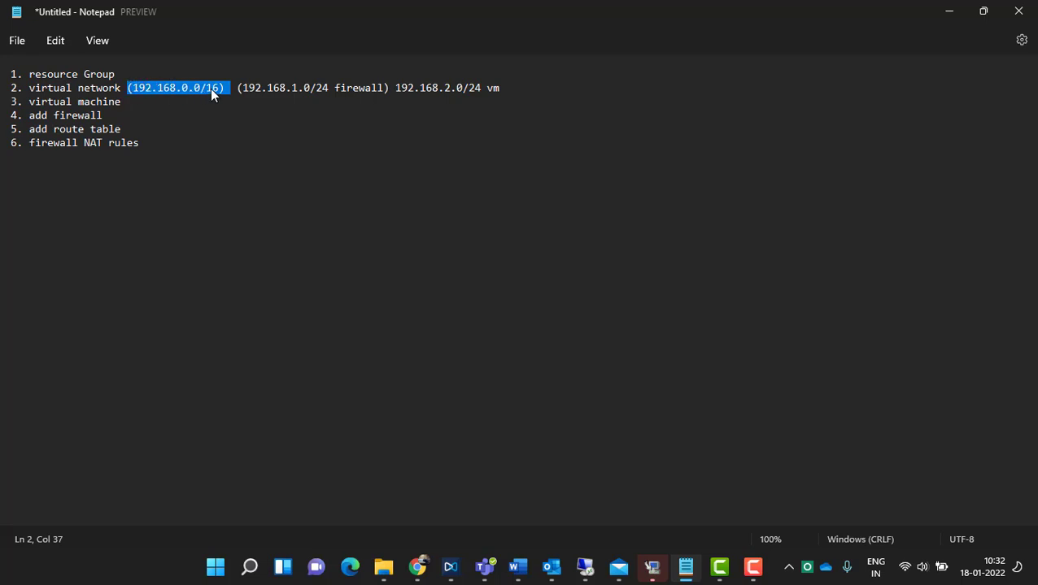
left_click_drag(238, 88, 502, 92)
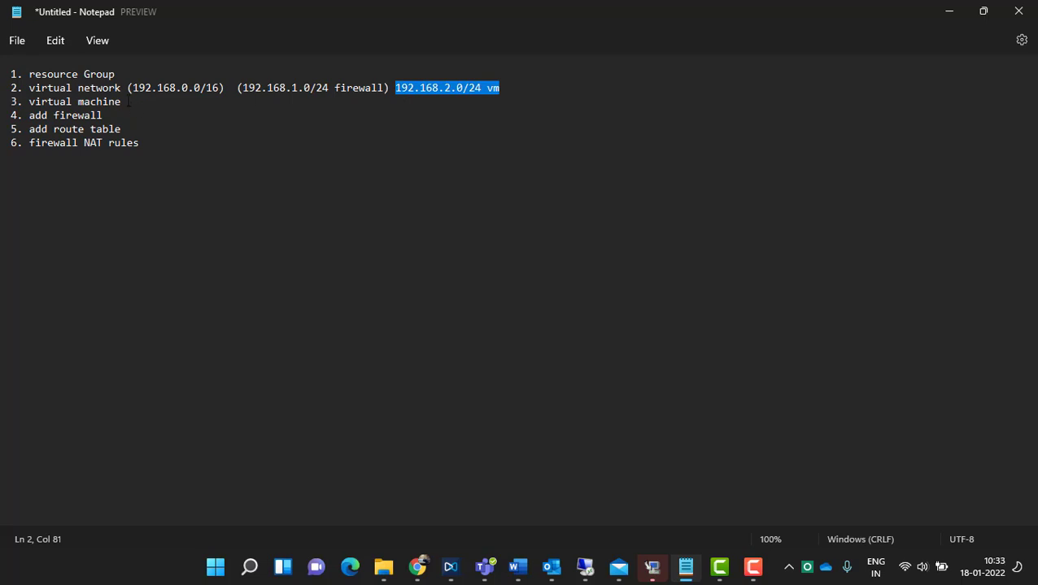
left_click_drag(128, 101, 24, 102)
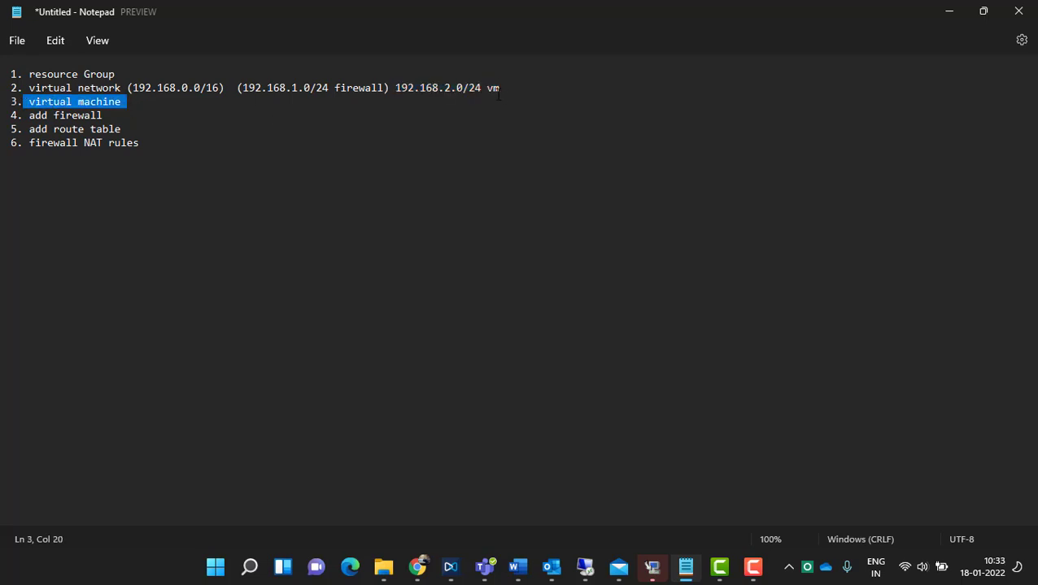
left_click_drag(498, 89, 396, 88)
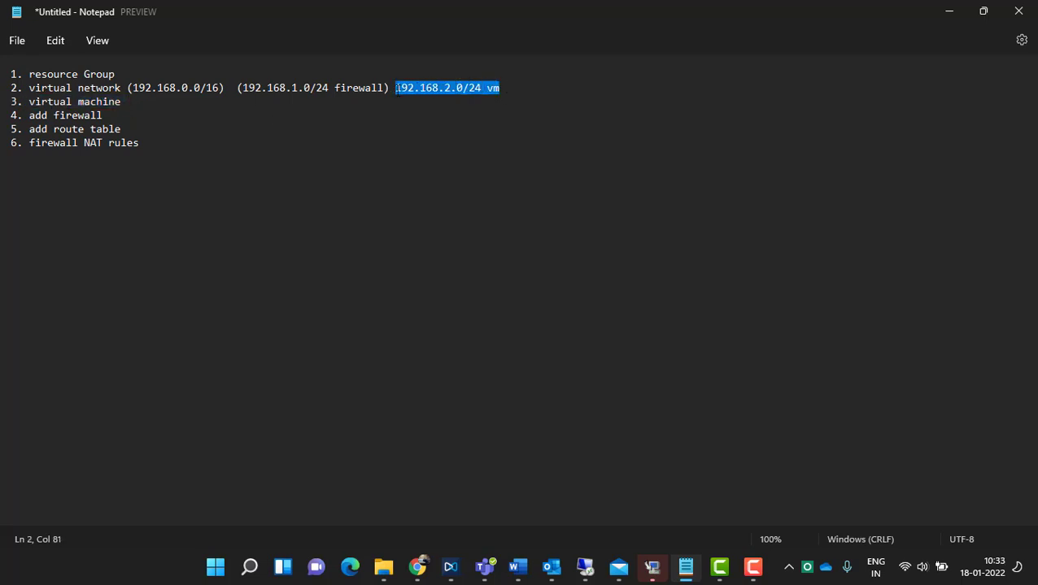
left_click_drag(146, 120, 40, 130)
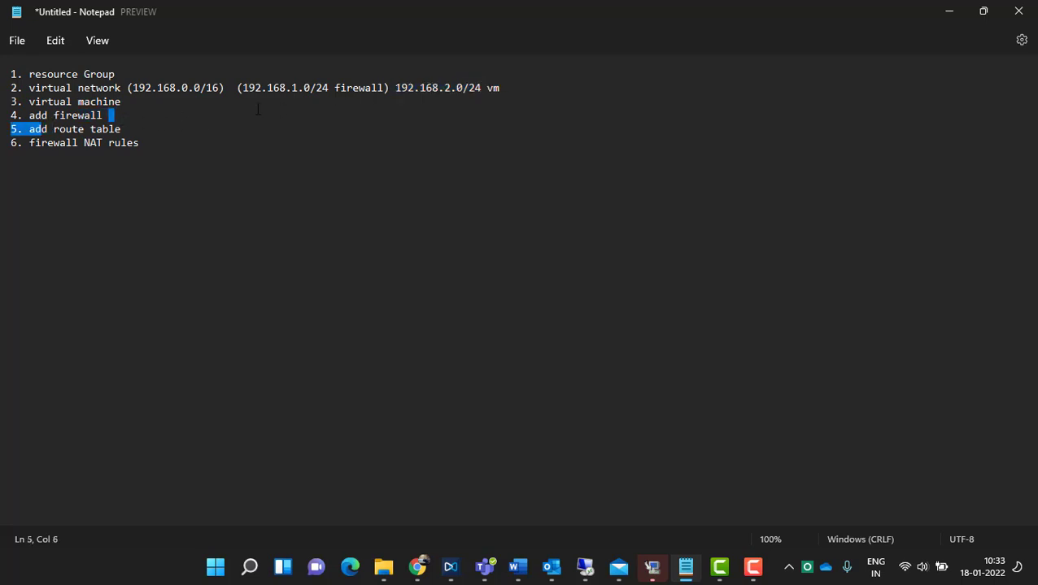
left_click_drag(233, 93, 383, 89)
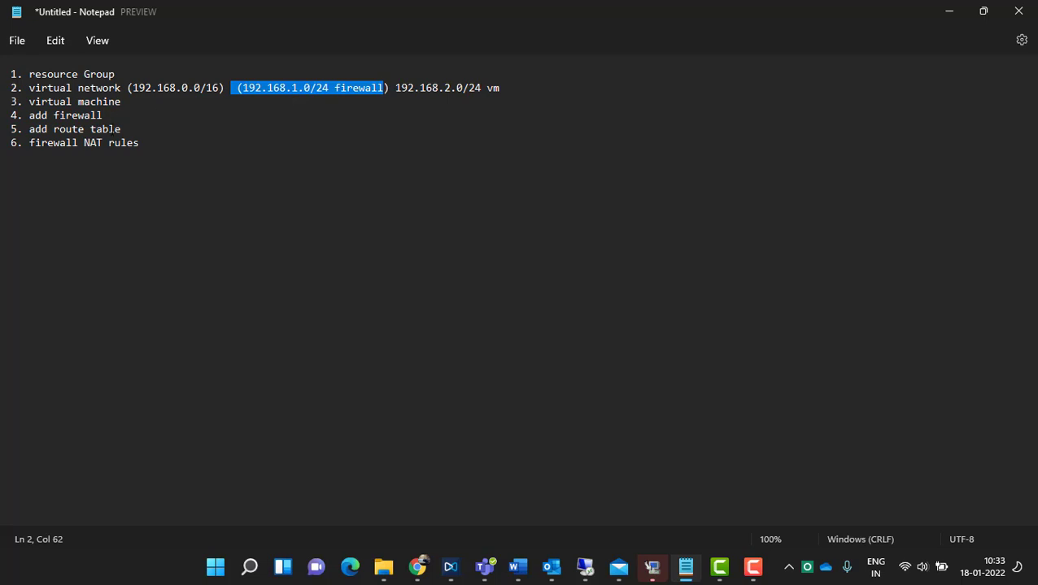
left_click_drag(131, 128, 28, 128)
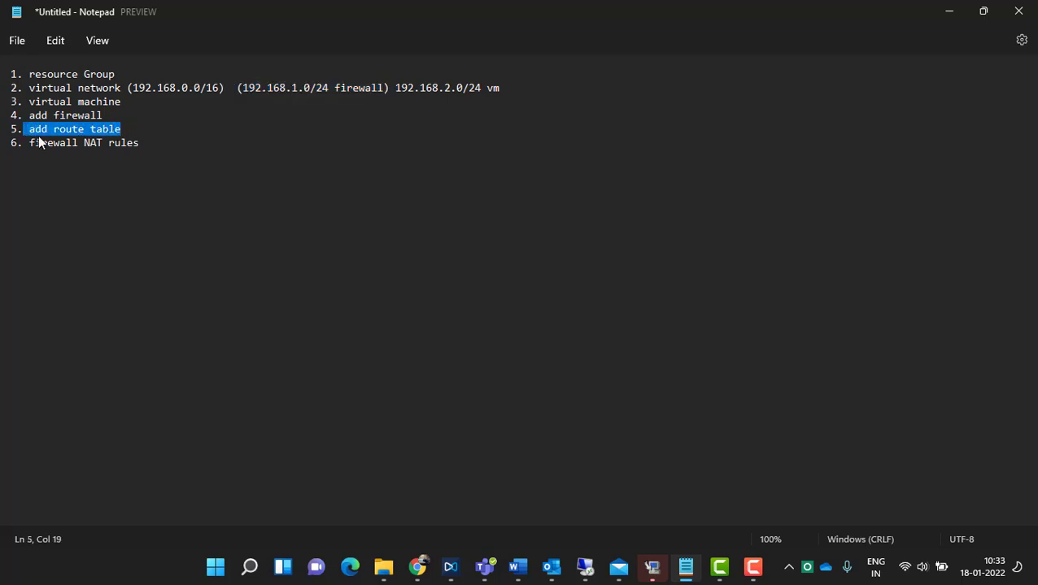
left_click(148, 148)
left_click_drag(148, 148, 42, 146)
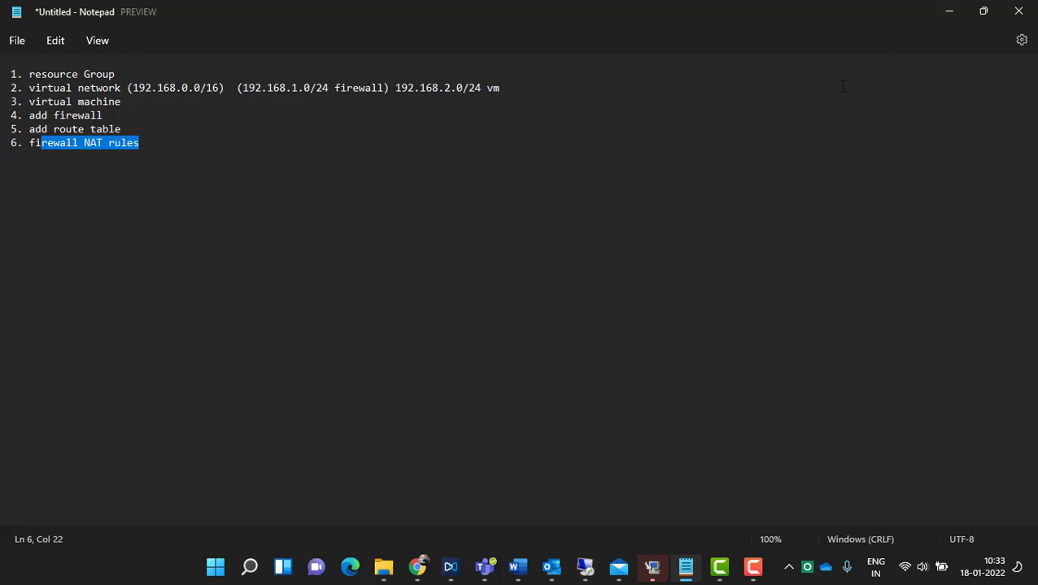
left_click(948, 12)
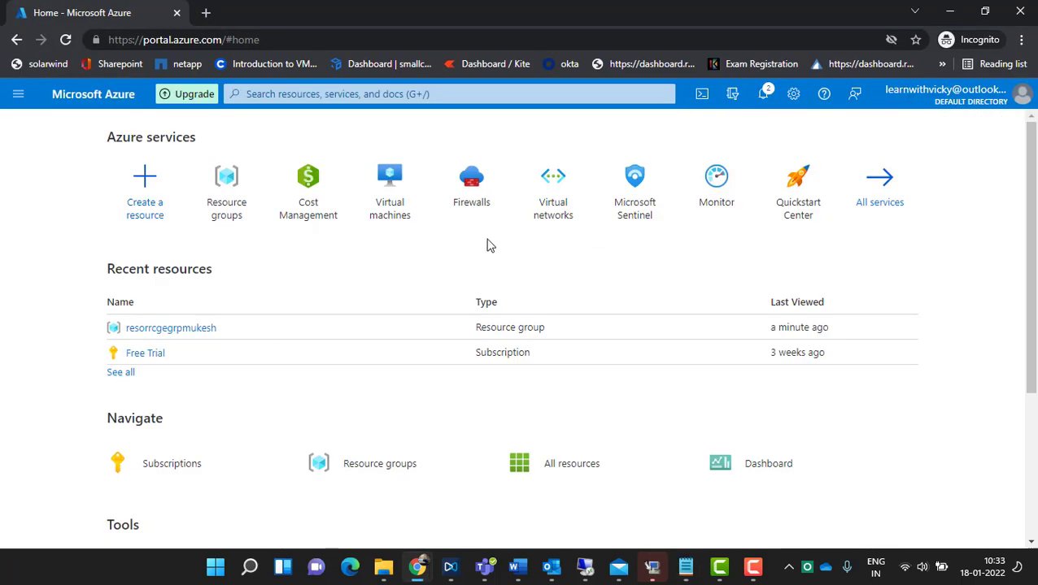
Step: Search the portal for "resource group" and open the Resource groups service
mouse_move(238, 223)
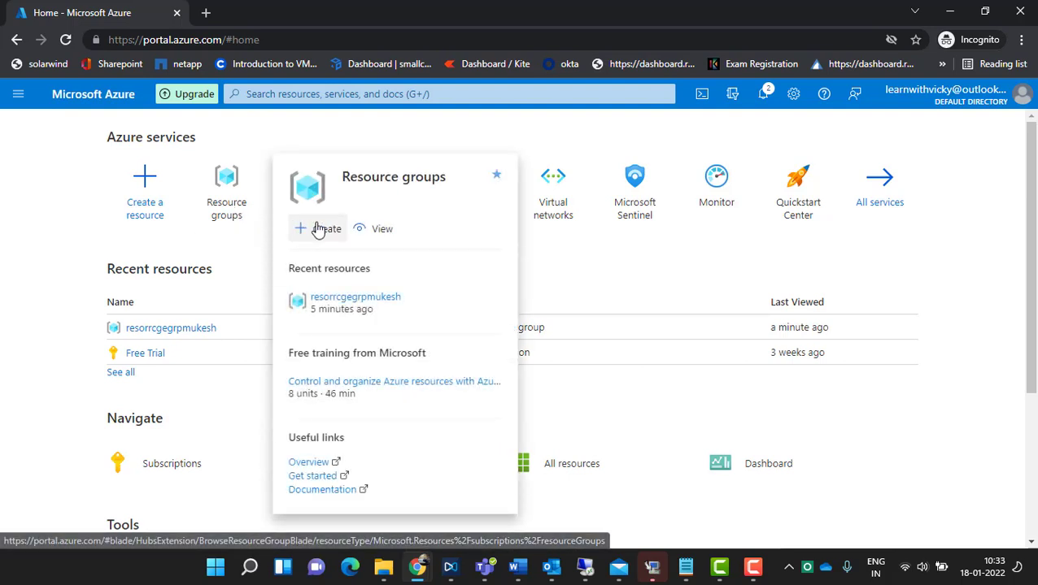
left_click(292, 92)
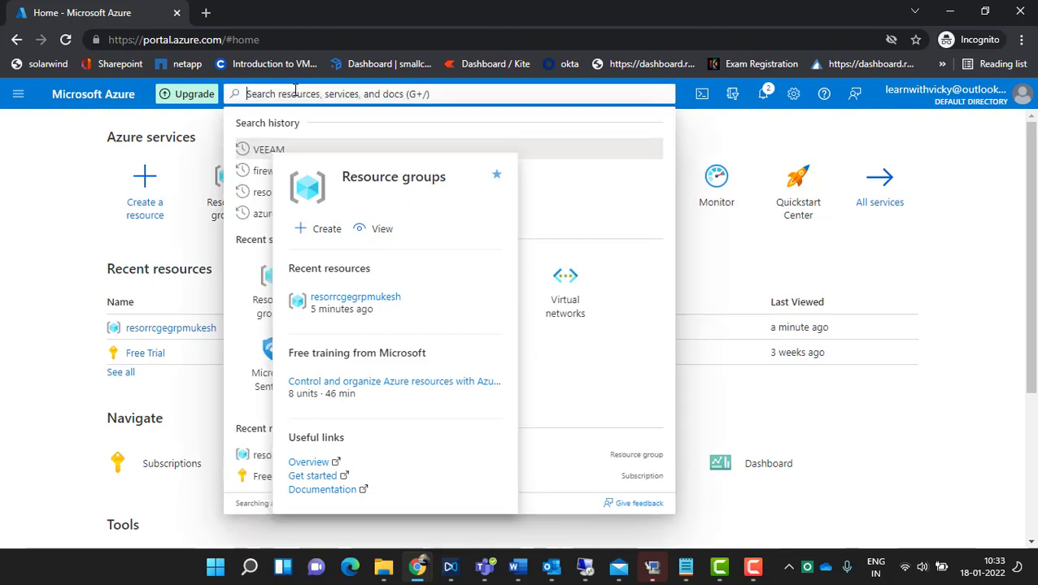
type("reso")
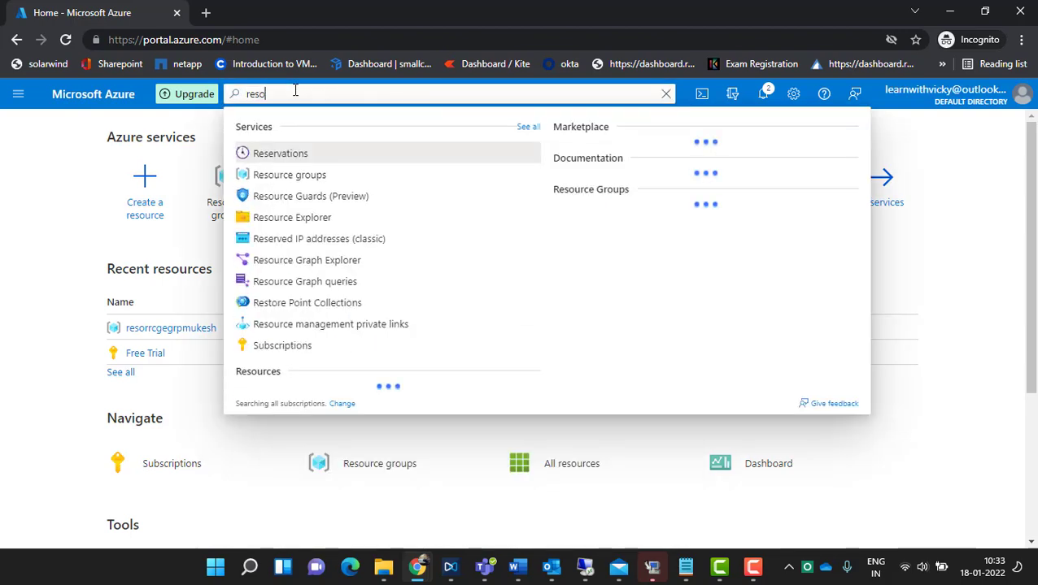
type("urce group")
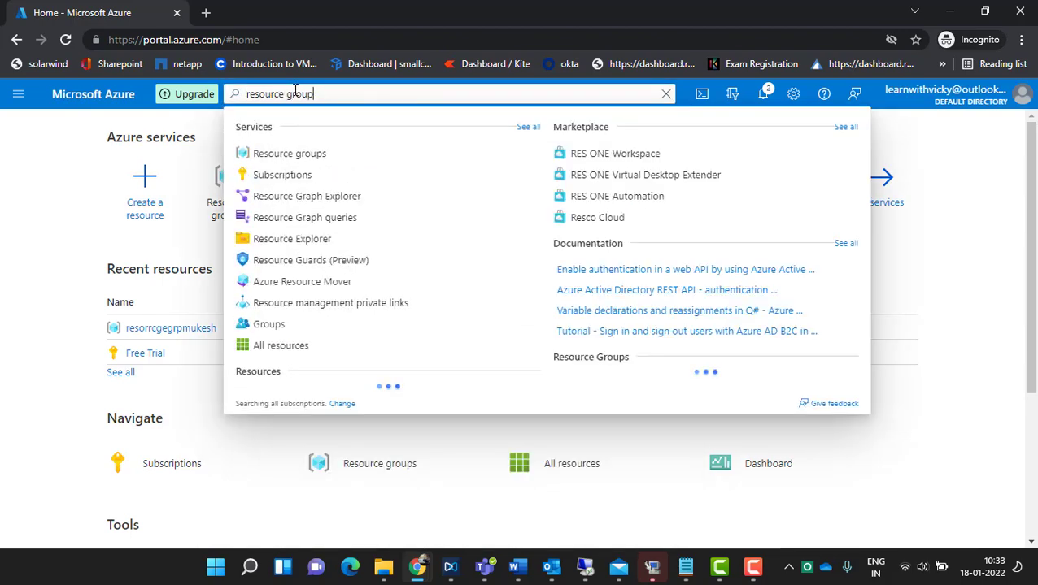
left_click(280, 153)
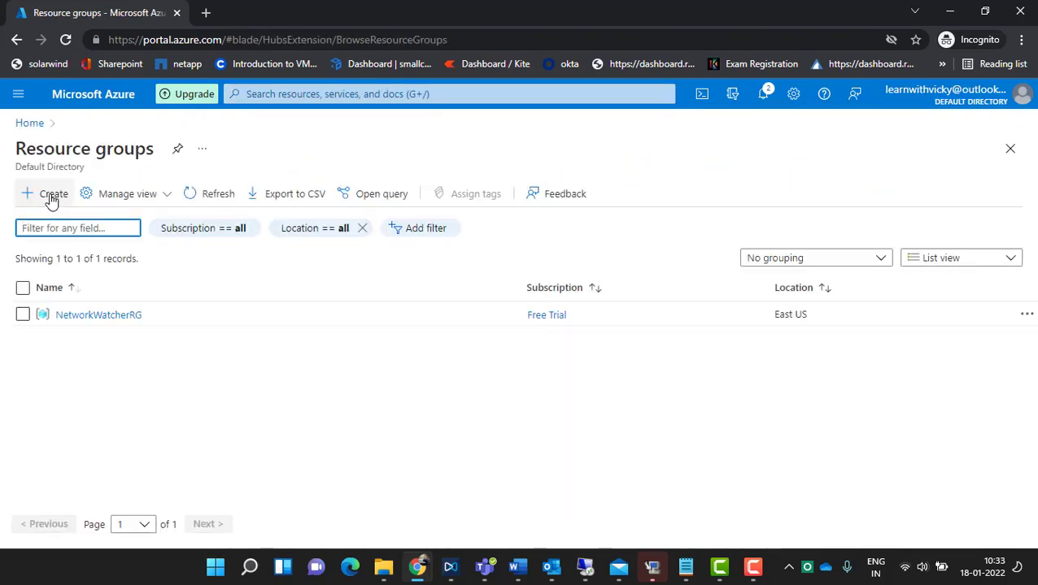
Step: Create a resource group under the Free Trial subscription, named "myresourcegrp" followed directly by the owner's first name in lowercase
left_click(24, 314)
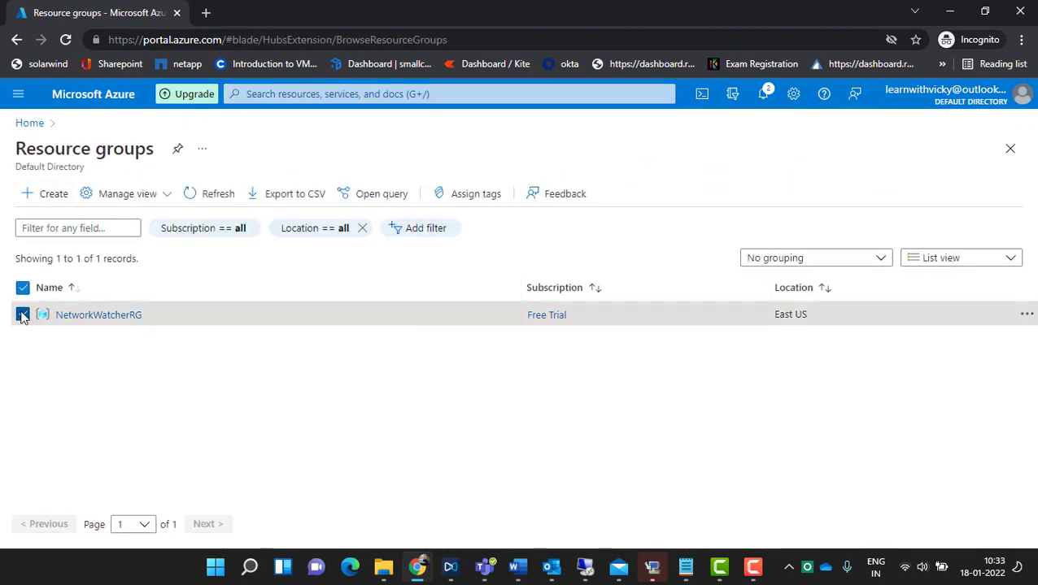
left_click(47, 201)
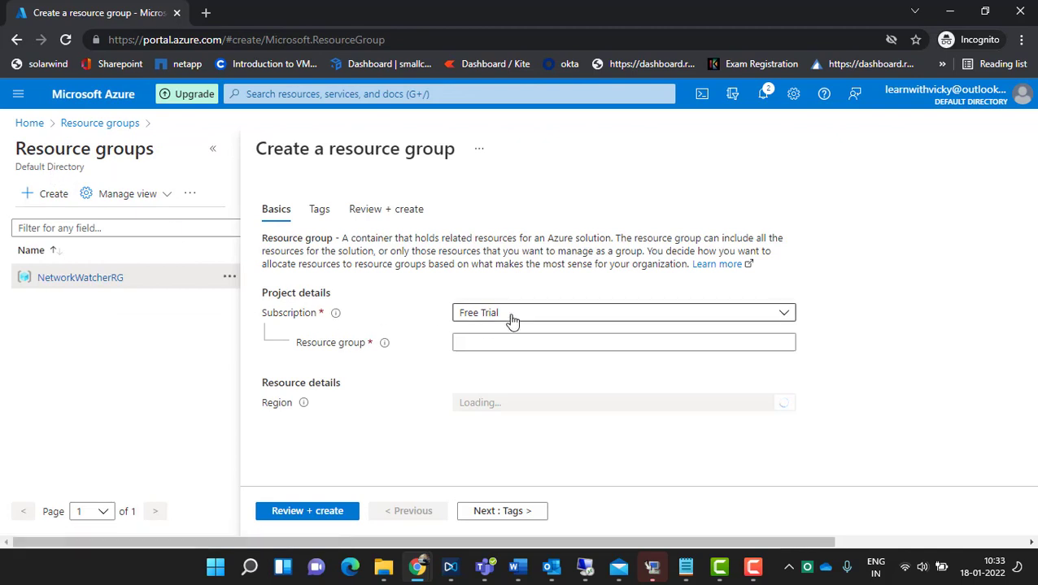
left_click(501, 343)
type("myr")
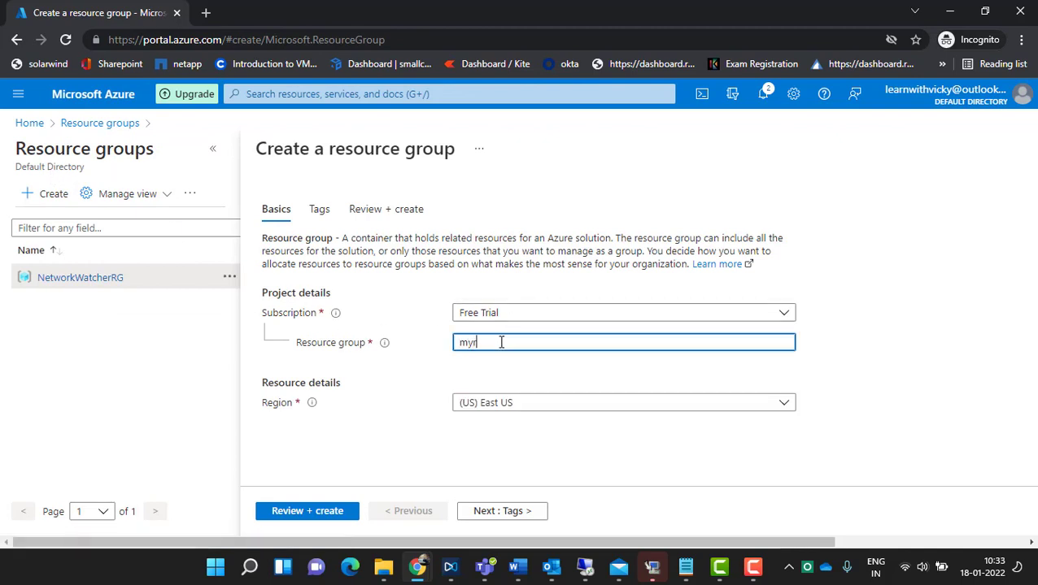
type("esour")
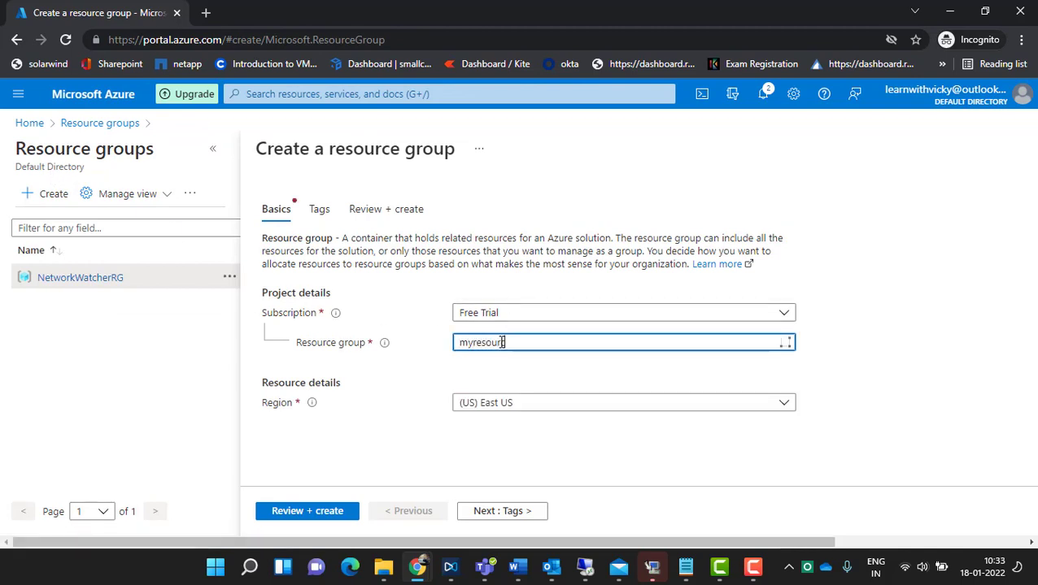
type("cegrpmu")
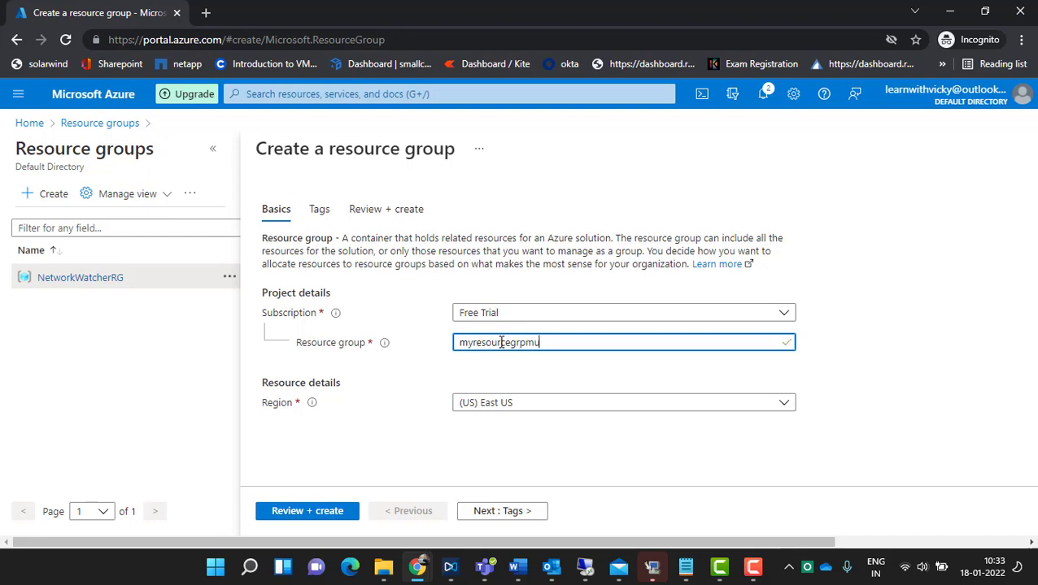
type("kesh")
left_click(314, 519)
left_click(308, 518)
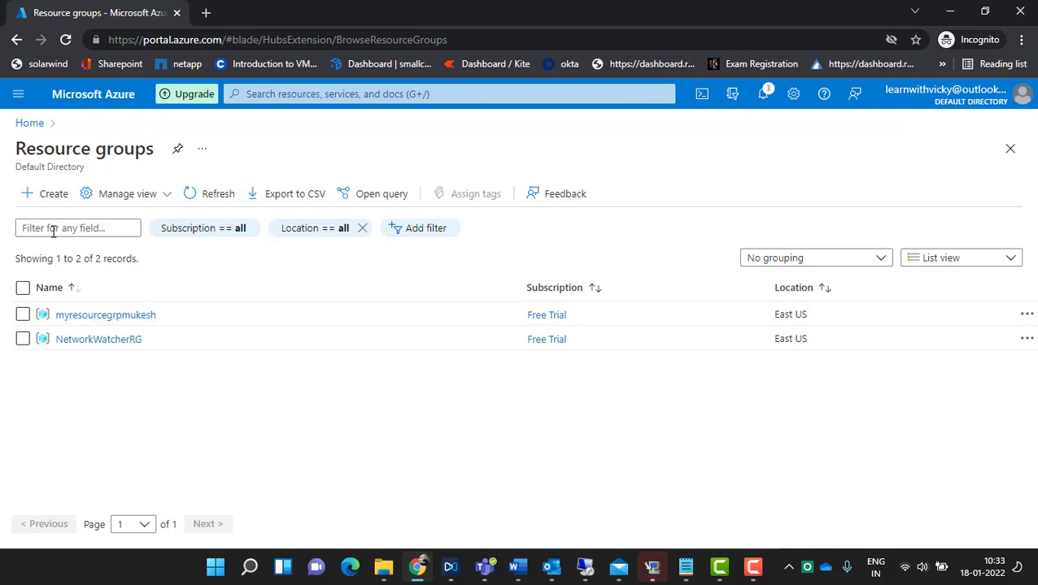
Step: Start creating a virtual network named myvirtualnetwork, assigned to the "myresourcegrp" resource group that ends in the owner's first name
left_click(21, 94)
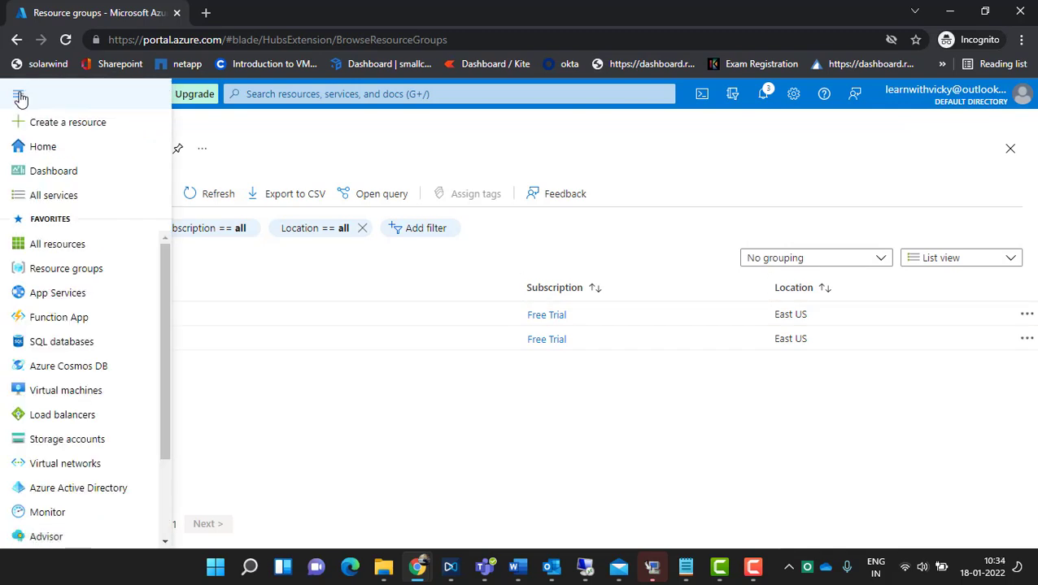
left_click(99, 465)
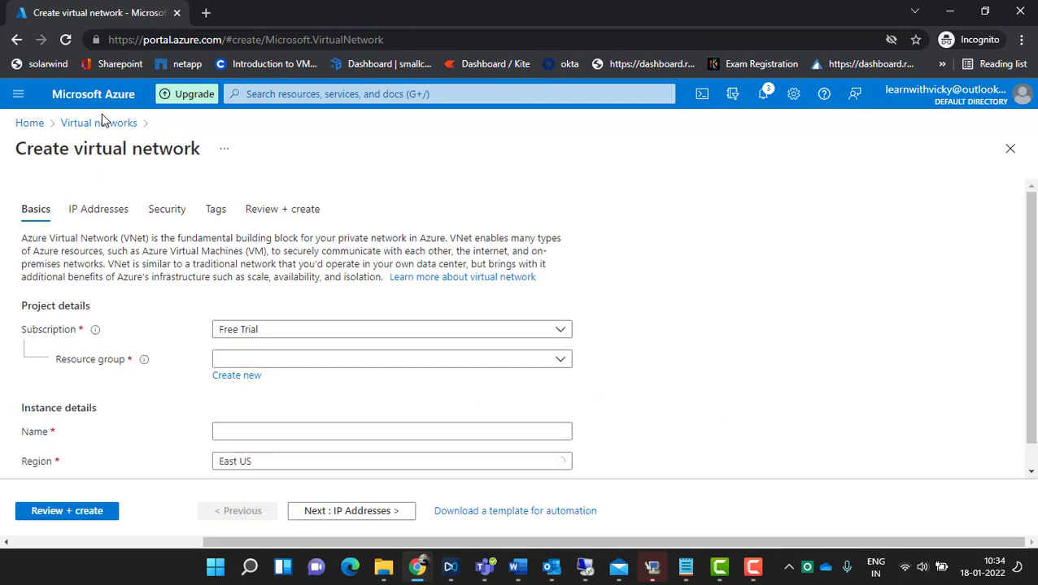
scroll(368, 371, "down", 1)
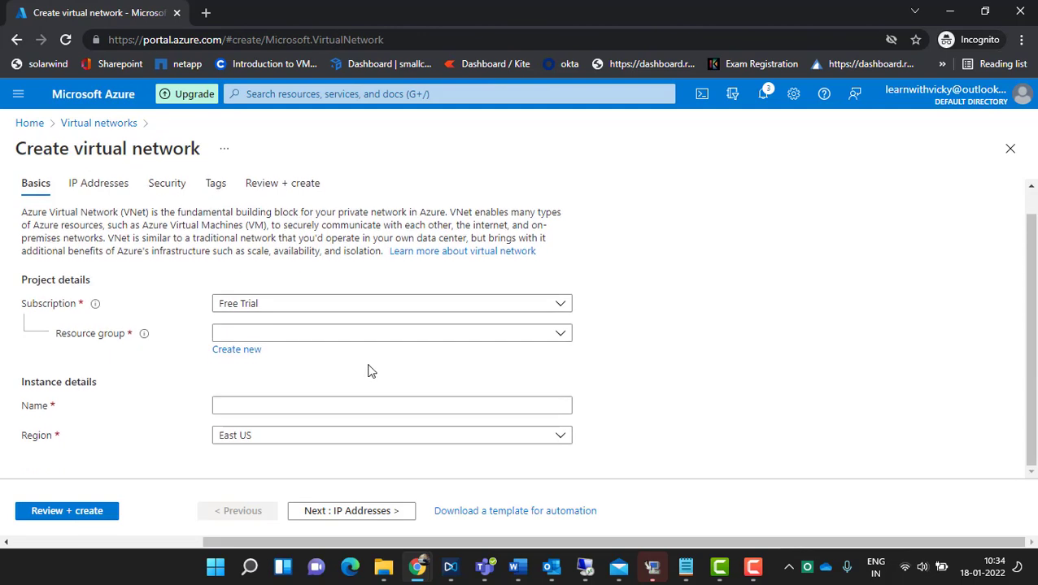
left_click(366, 338)
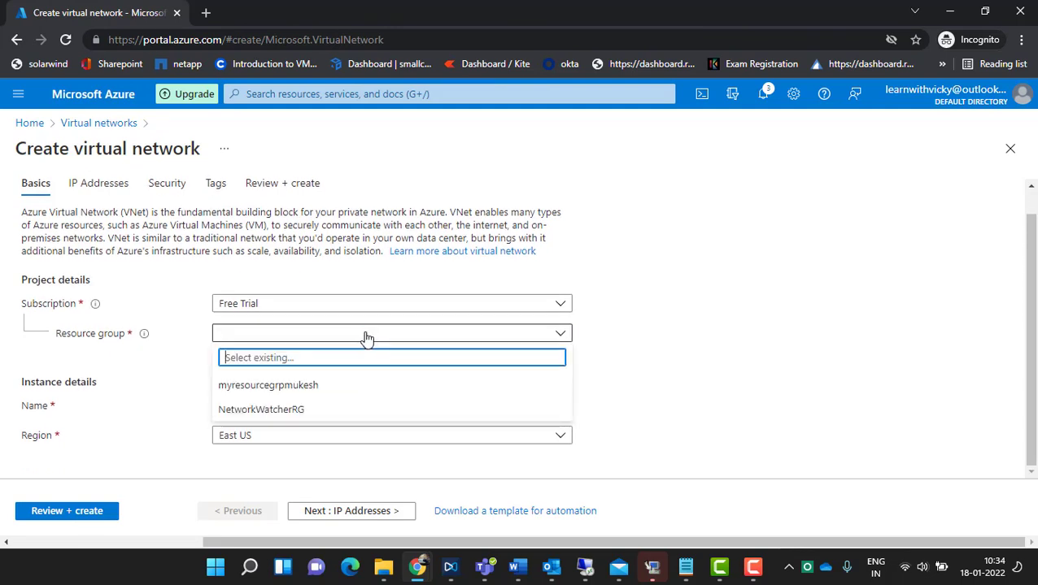
left_click(280, 388)
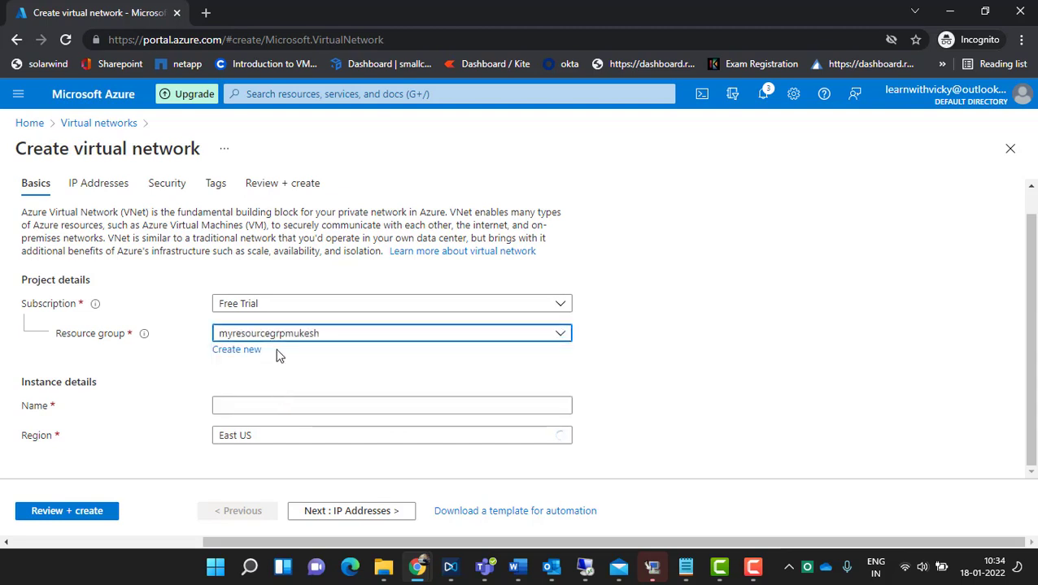
left_click(273, 403)
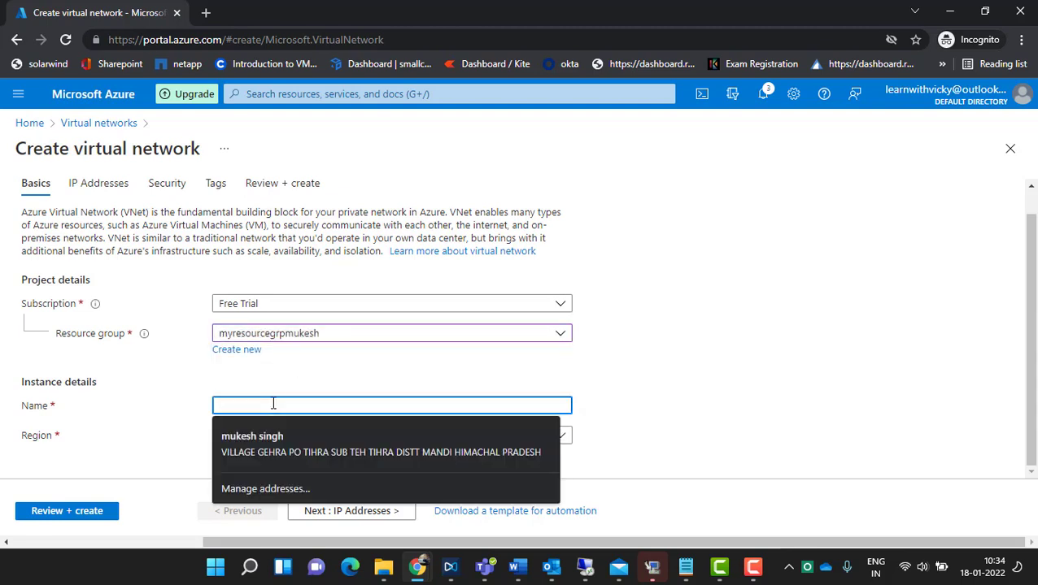
type("my")
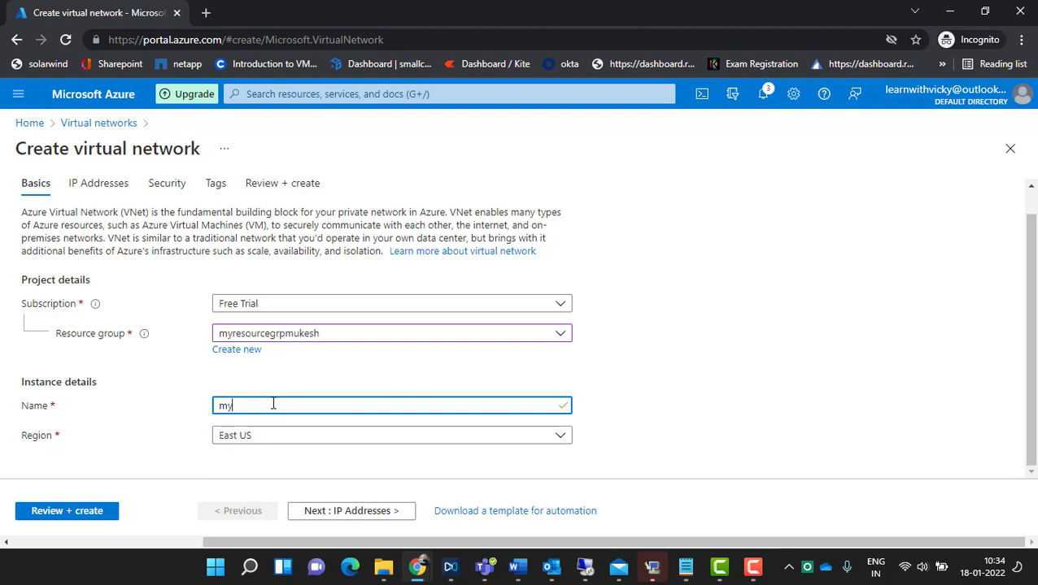
type("virtualnetwork")
left_click(728, 356)
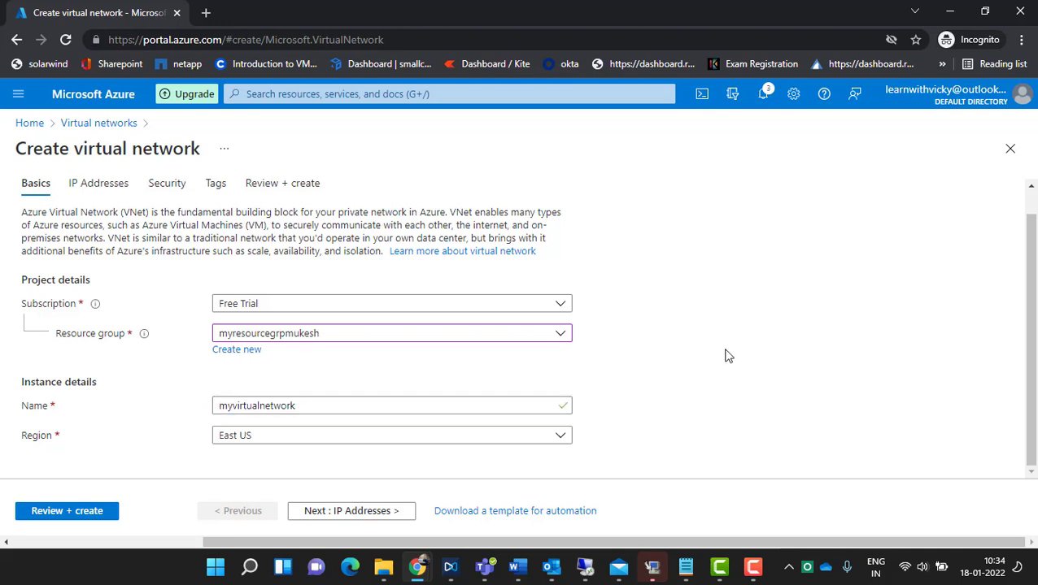
Step: Replace the virtual network's default IPv4 address space with 192.168.0.0/16
left_click(88, 185)
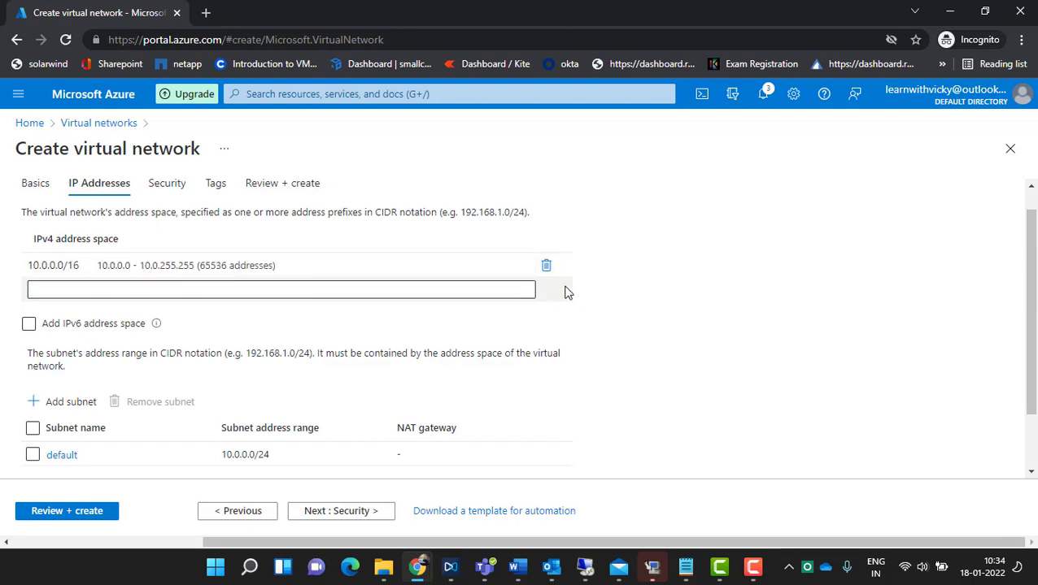
left_click(547, 268)
left_click(209, 257)
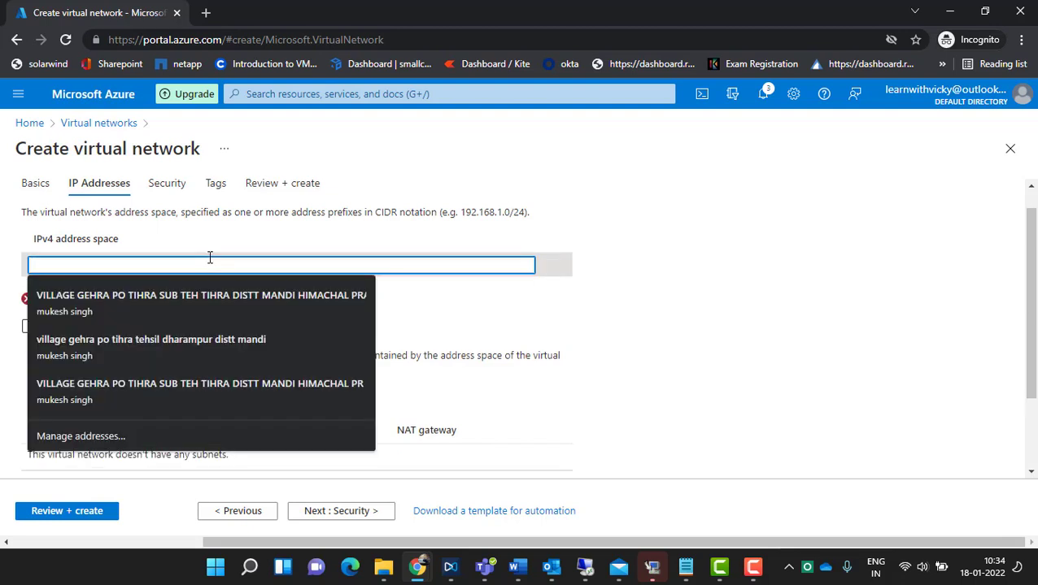
type("192.168")
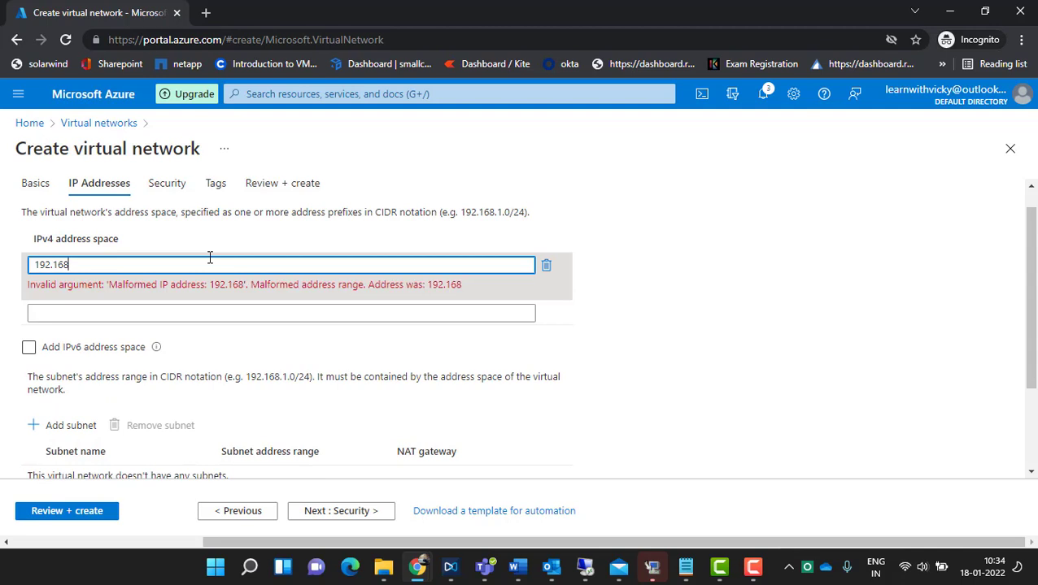
type(".0.0/16")
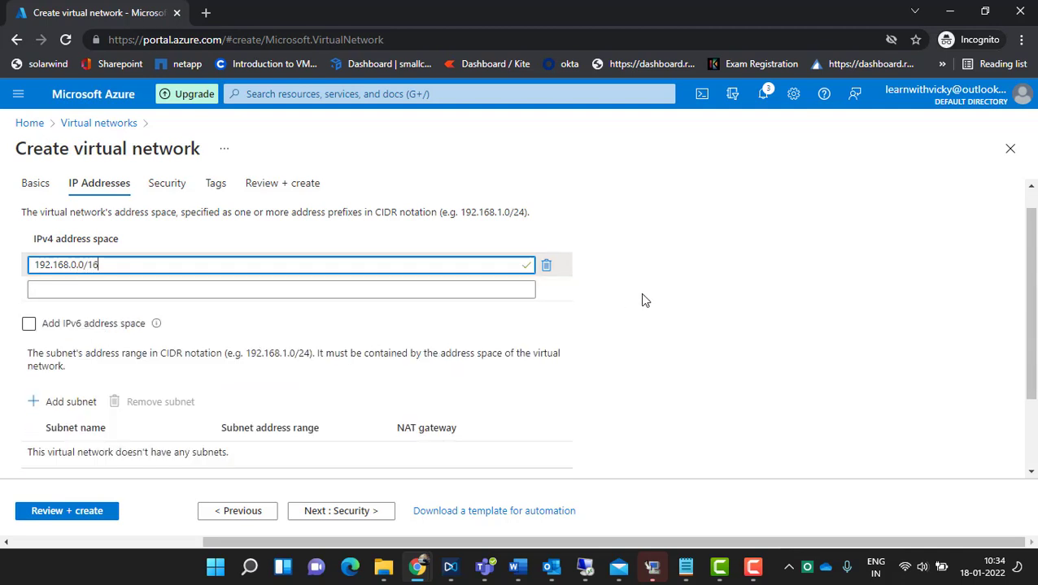
Step: Start adding a subnet to the virtual network and name it subnetforfirewall
scroll(79, 424, "down", 1)
scroll(78, 423, "down", 1)
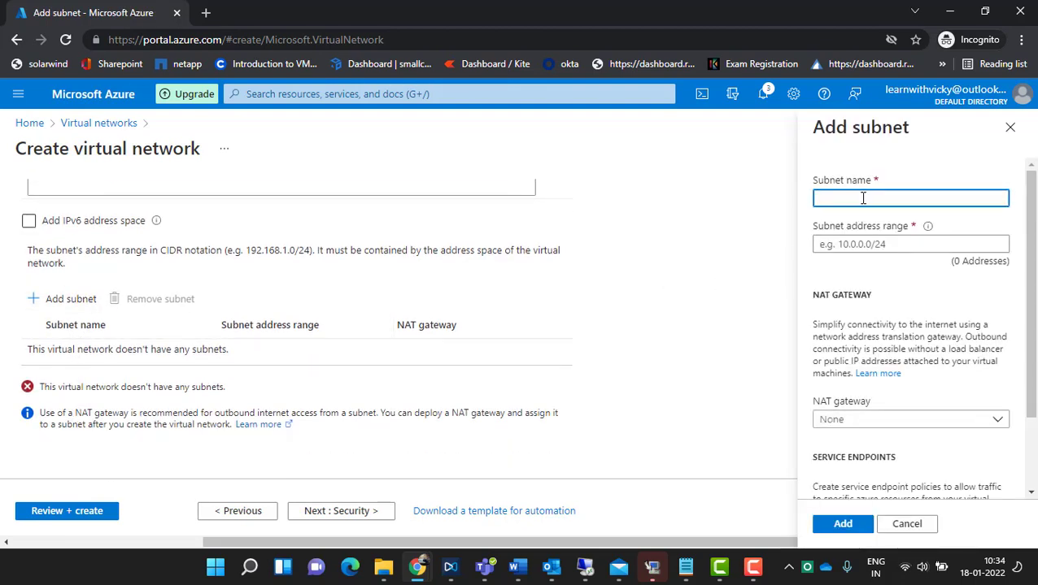
type("92.168.1.0/24")
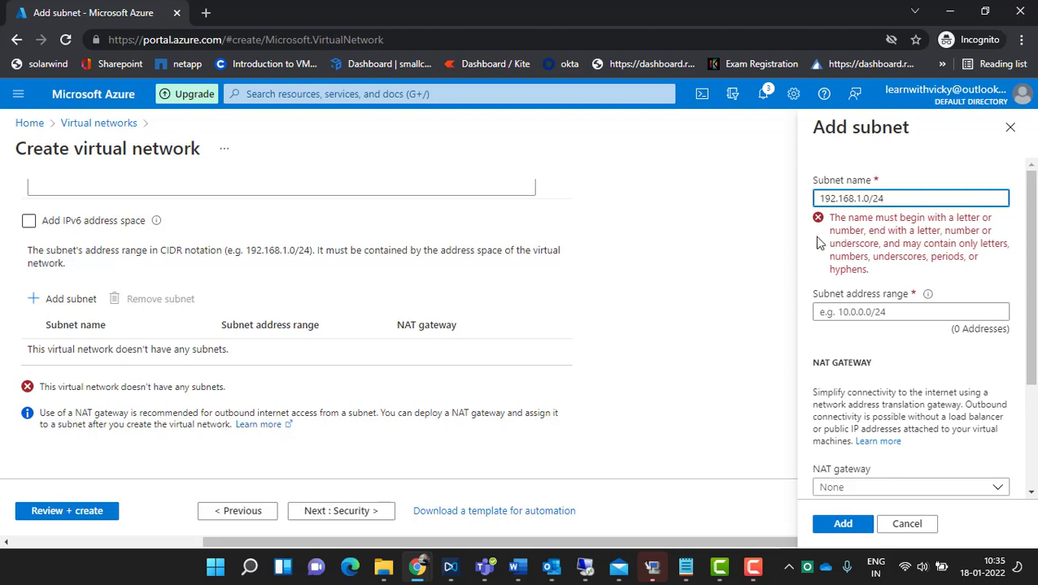
left_click(704, 228)
left_click(909, 196)
left_click_drag(894, 200, 799, 195)
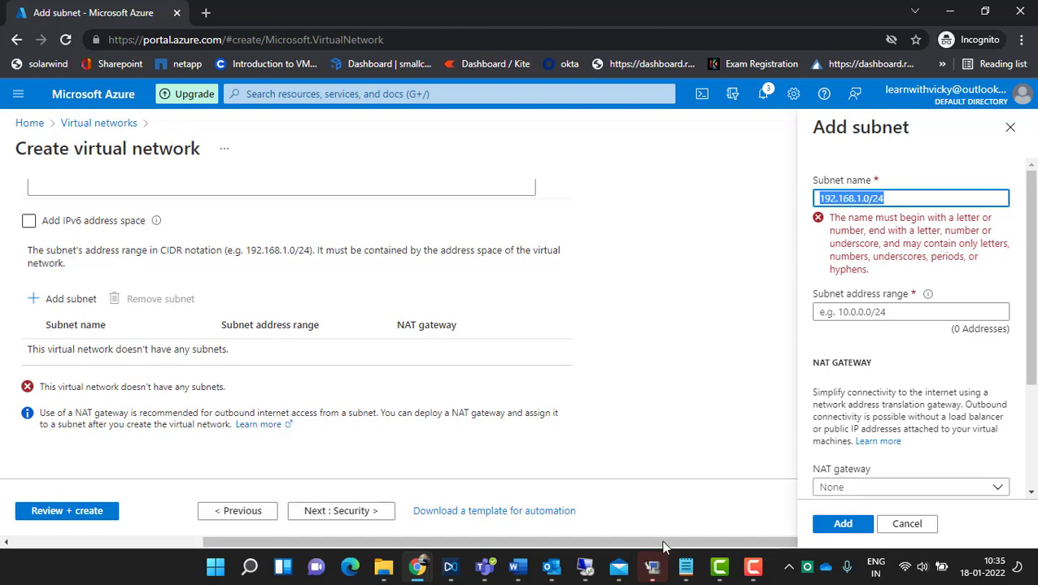
left_click(683, 568)
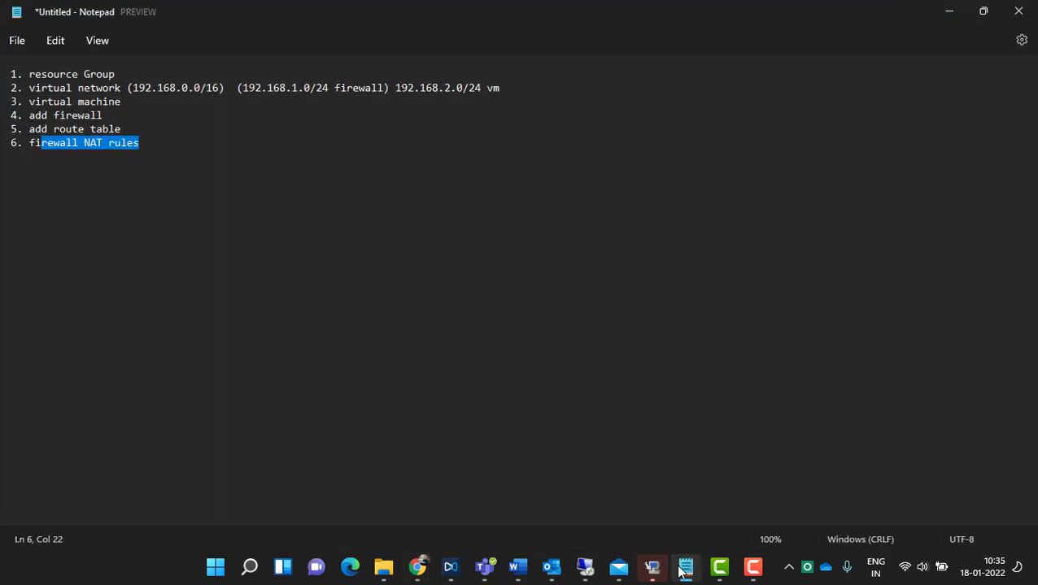
left_click(683, 569)
type("subnetwo")
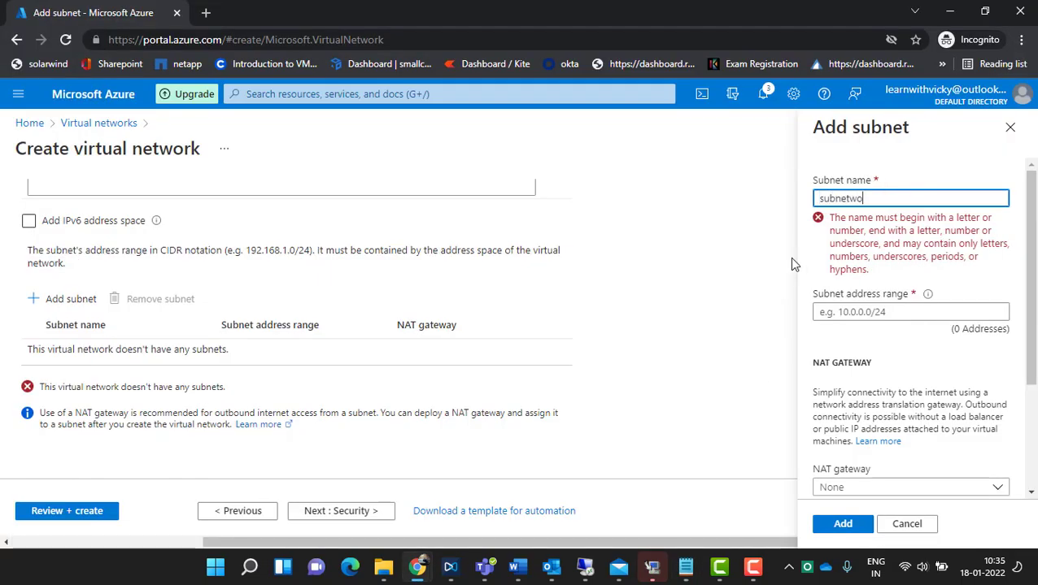
key("BackSpace")
type("forfirewal")
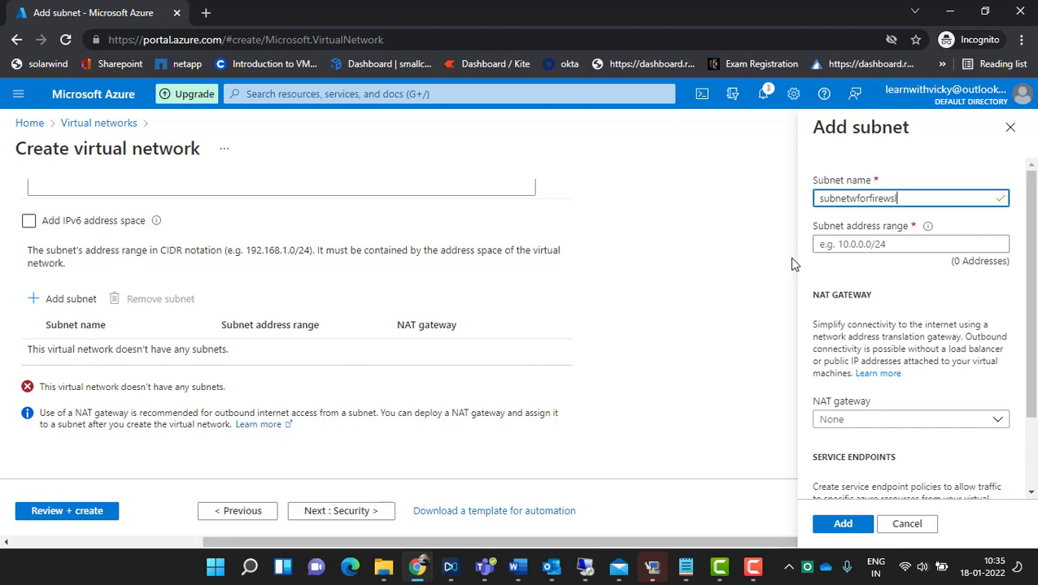
key("BackSpace")
type("all")
left_click(854, 198)
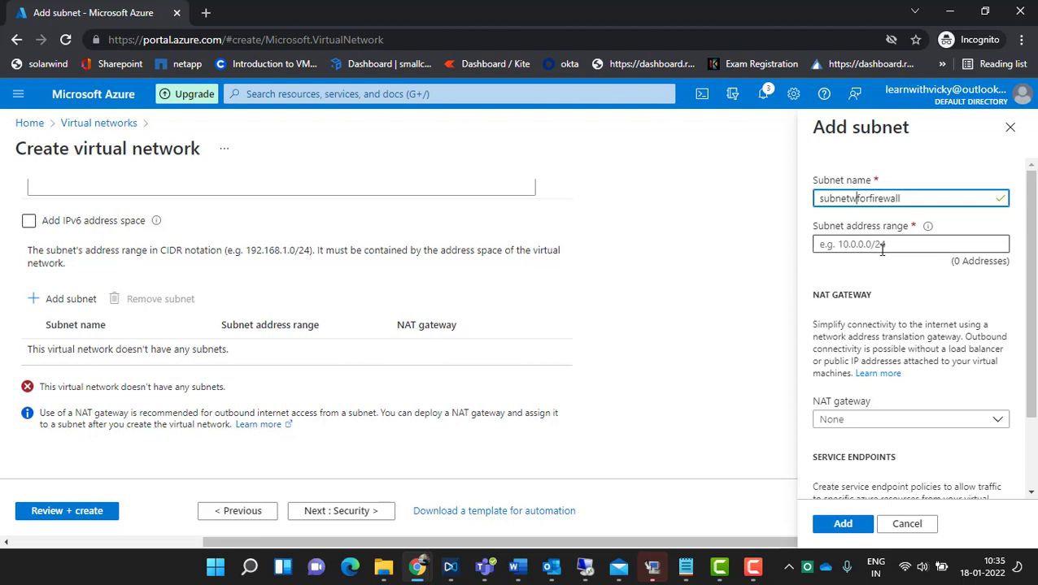
key("BackSpace")
Step: Set the firewall subnet's address range to 192.168.1.0/24 and add it to the virtual network
type("1")
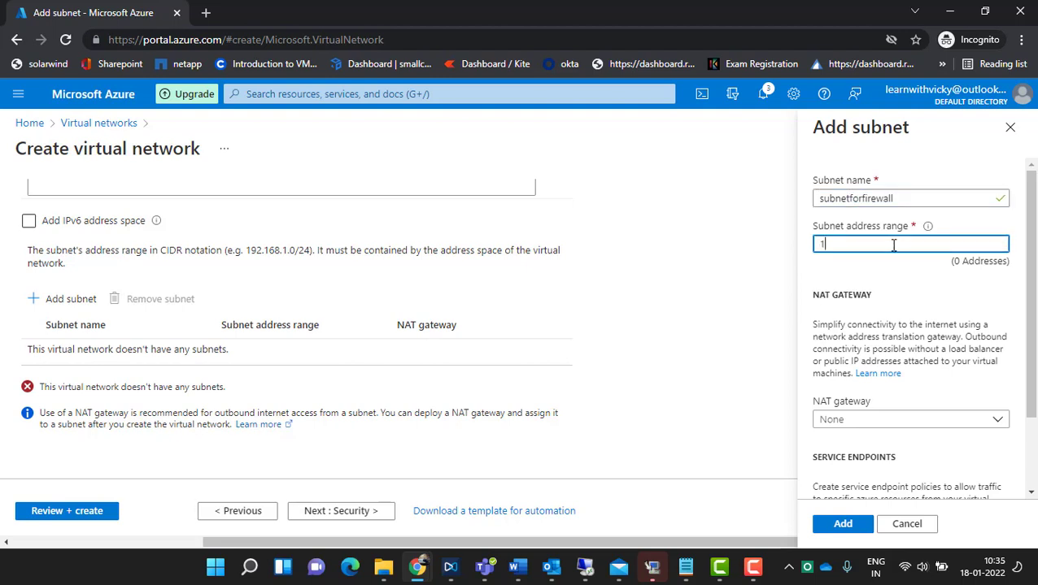
type("92.168.1.0")
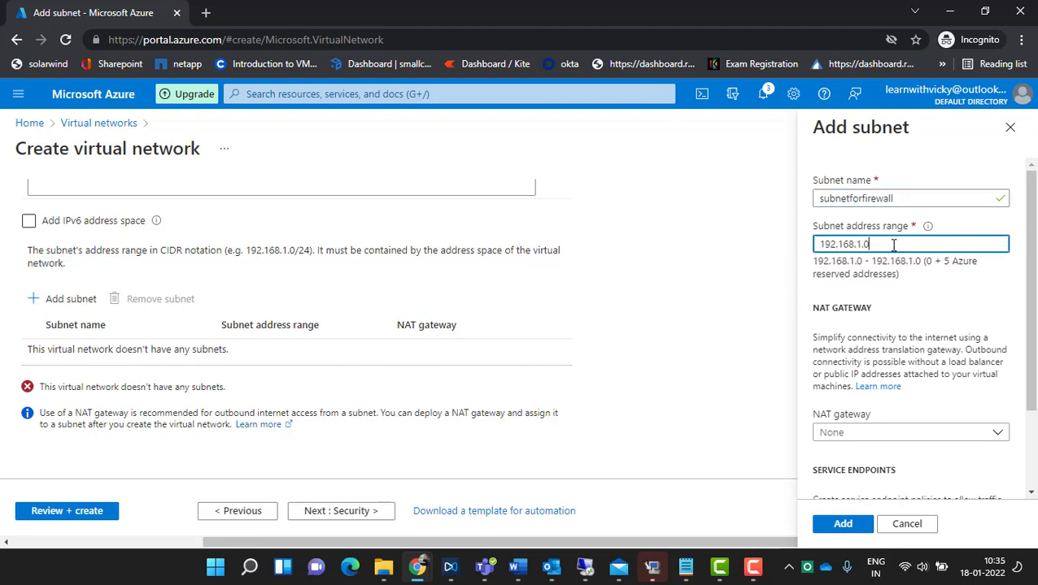
type("/24")
left_click(842, 525)
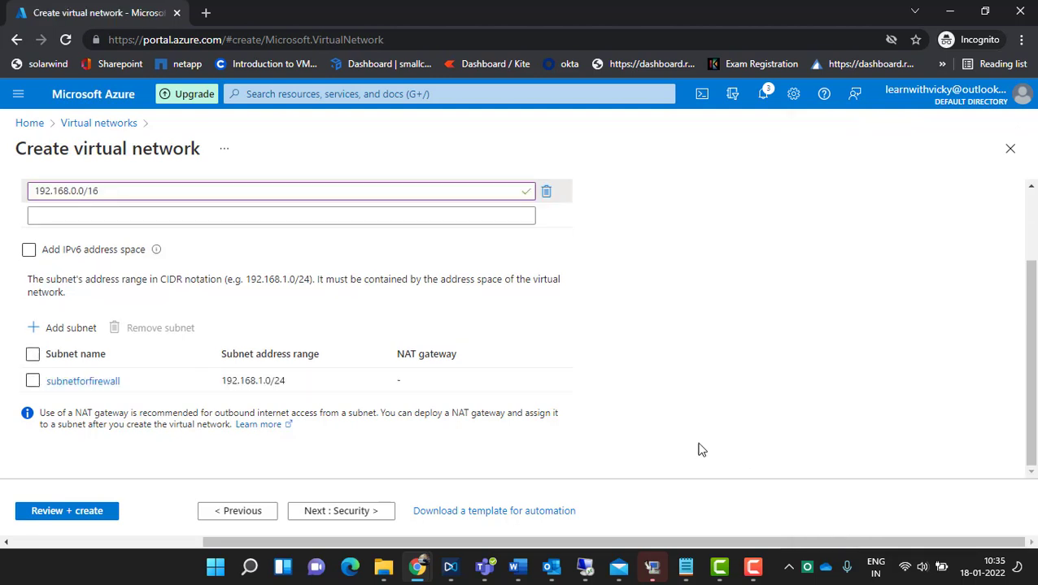
Step: Add a second subnet named subnetforvmnetwork with the address range 192.168.2.0/24
left_click(58, 332)
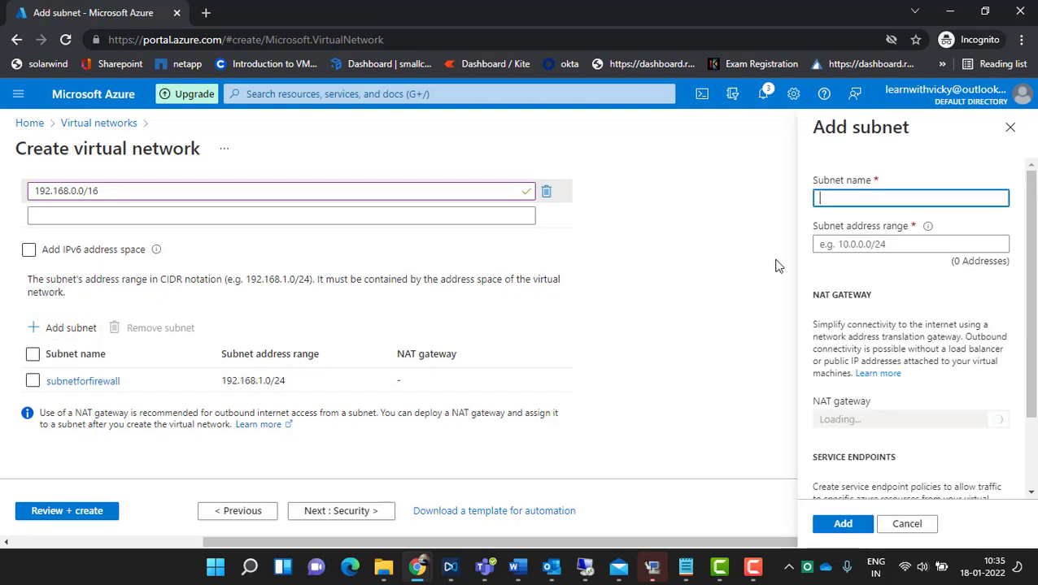
type("subnetforvmnetwork")
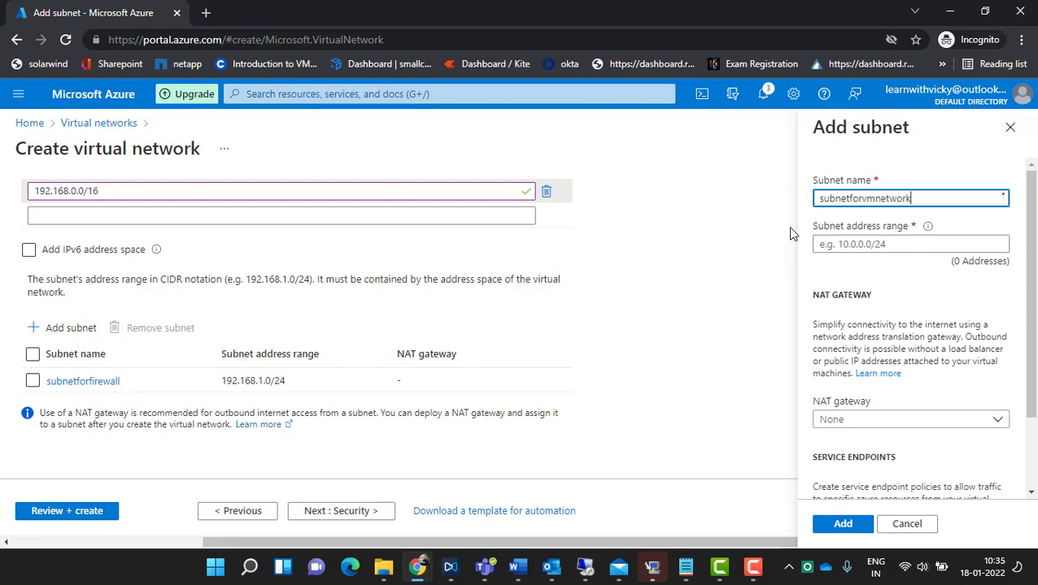
key("Tab")
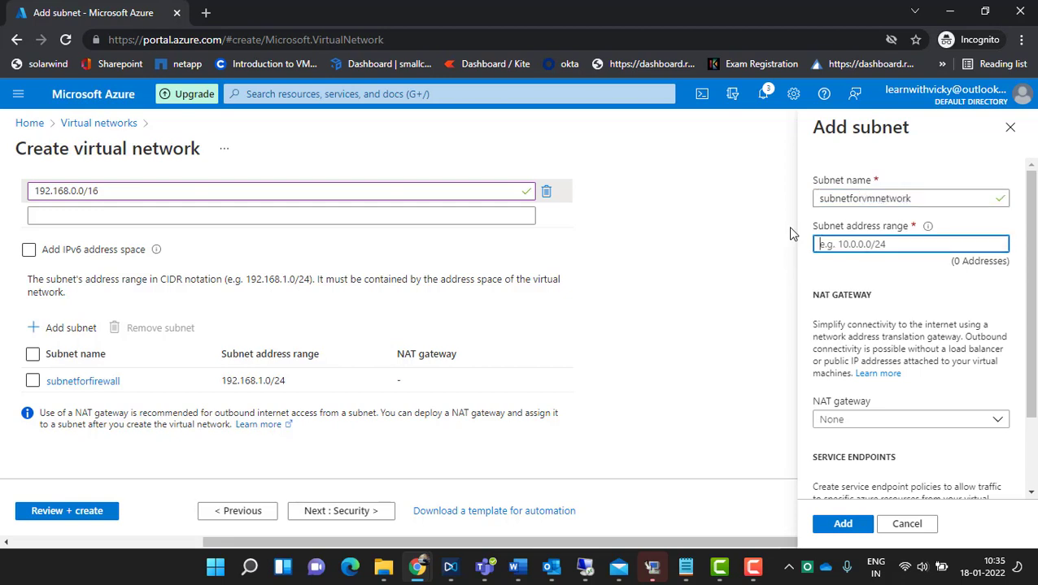
type("192.168.2")
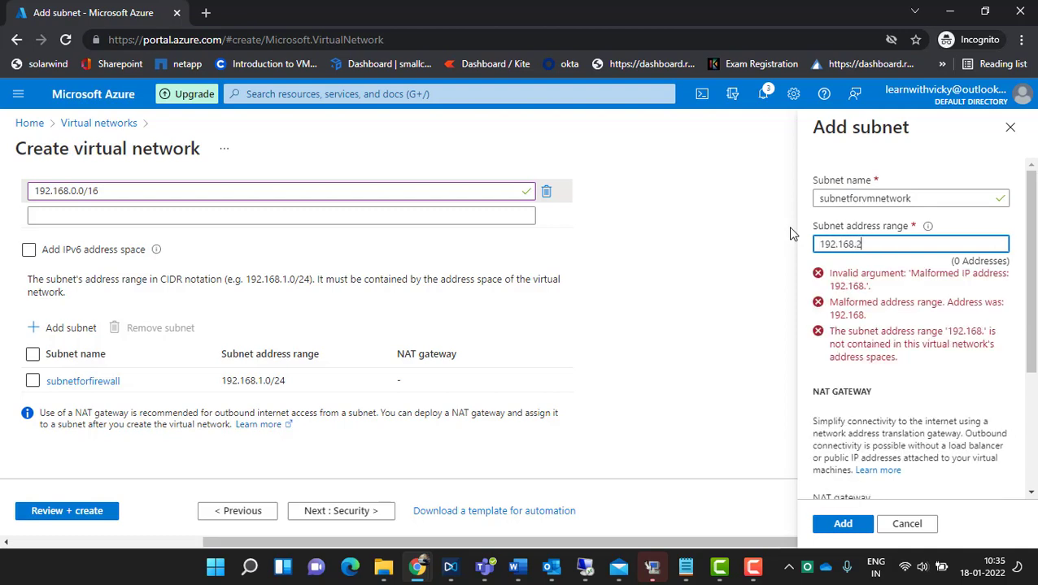
type(".0/24")
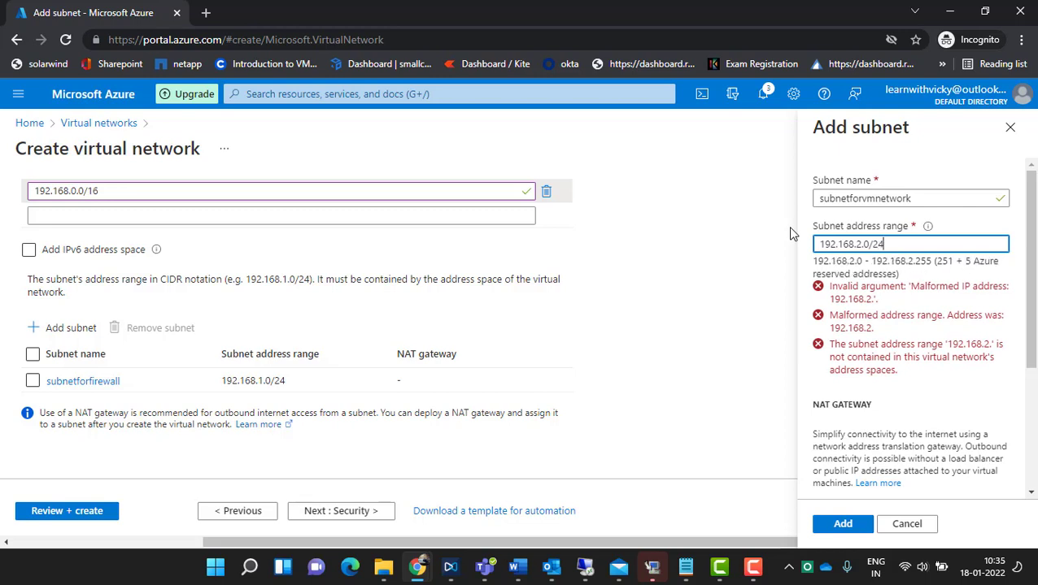
left_click(842, 527)
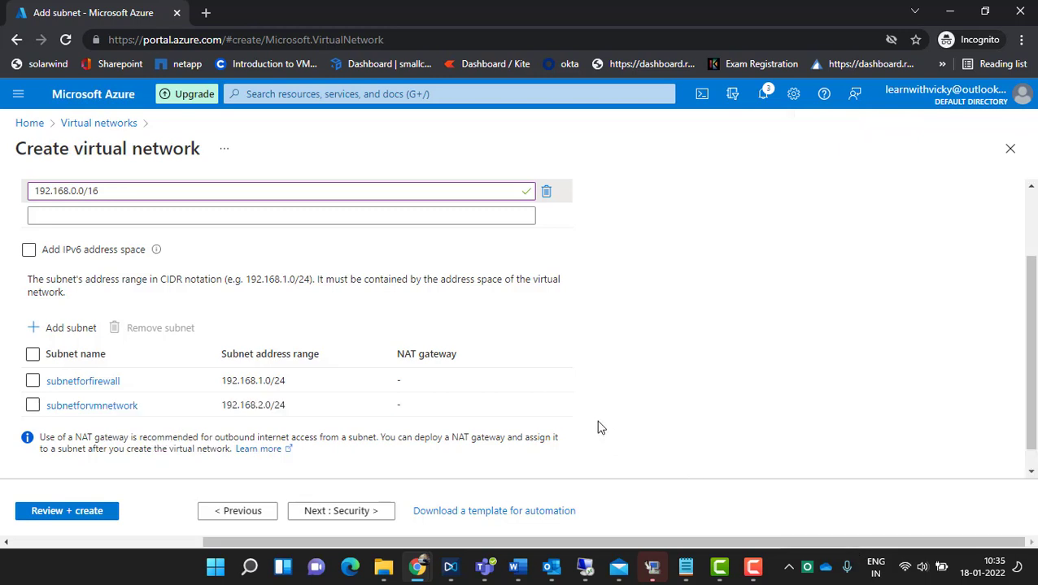
Step: Validate the virtual network configuration and create the network
scroll(101, 322, "up", 2)
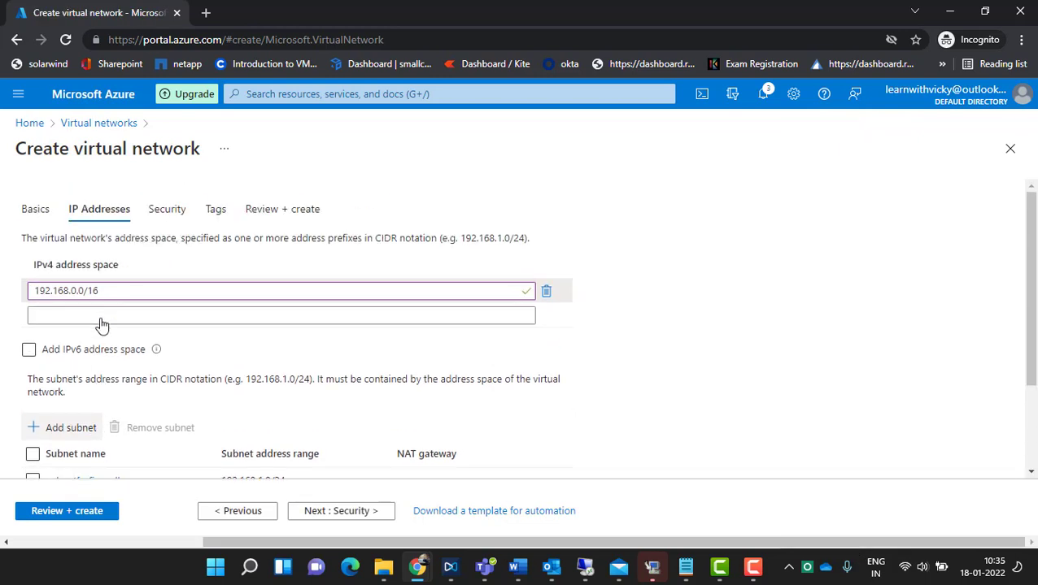
left_click(72, 512)
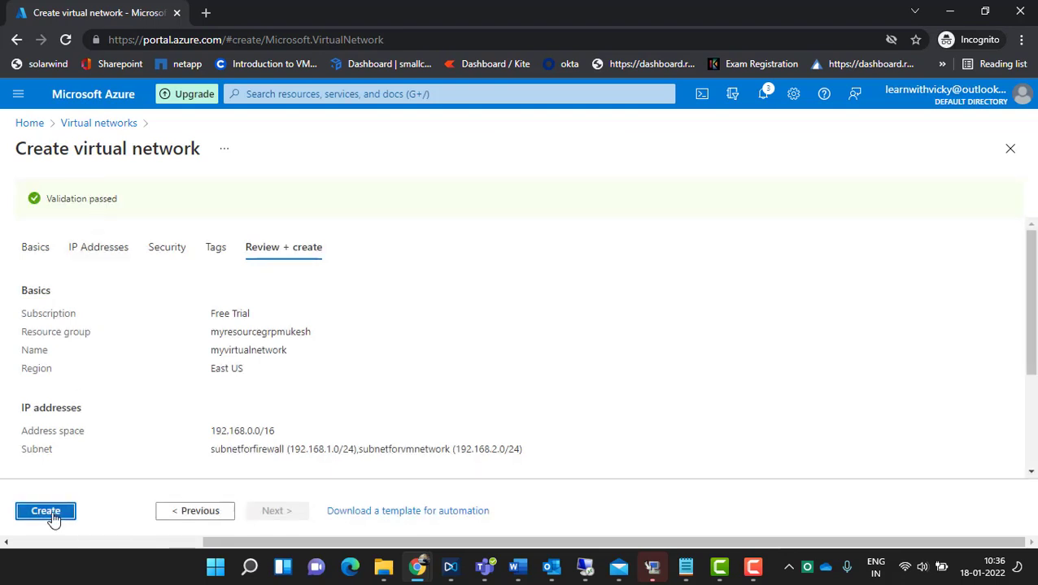
left_click(46, 511)
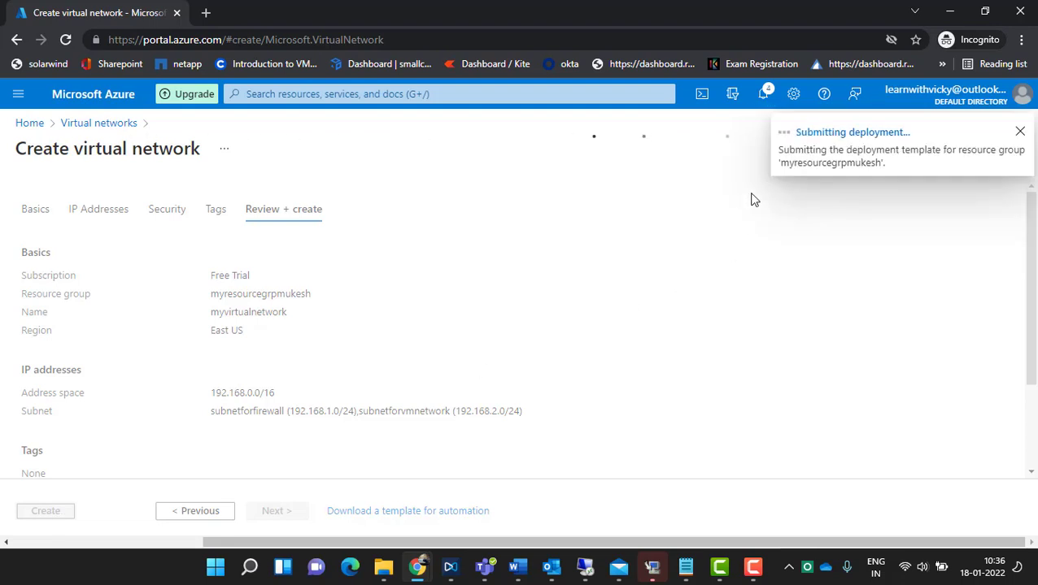
Step: Switch to the Notepad plan and check the virtual machine entry and the subnet range intended for it
left_click(685, 567)
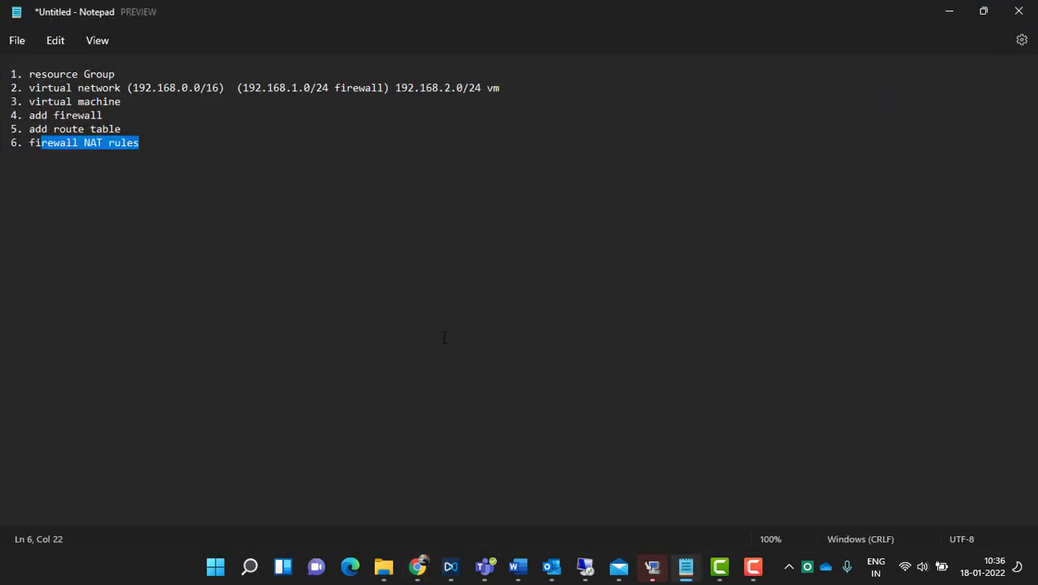
left_click_drag(136, 104, 18, 102)
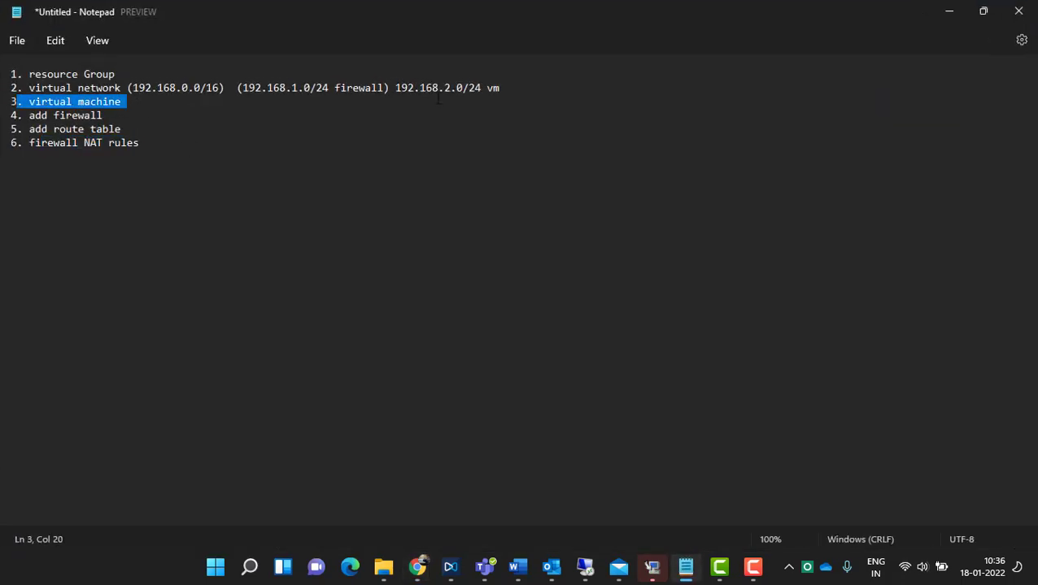
left_click_drag(396, 90, 495, 90)
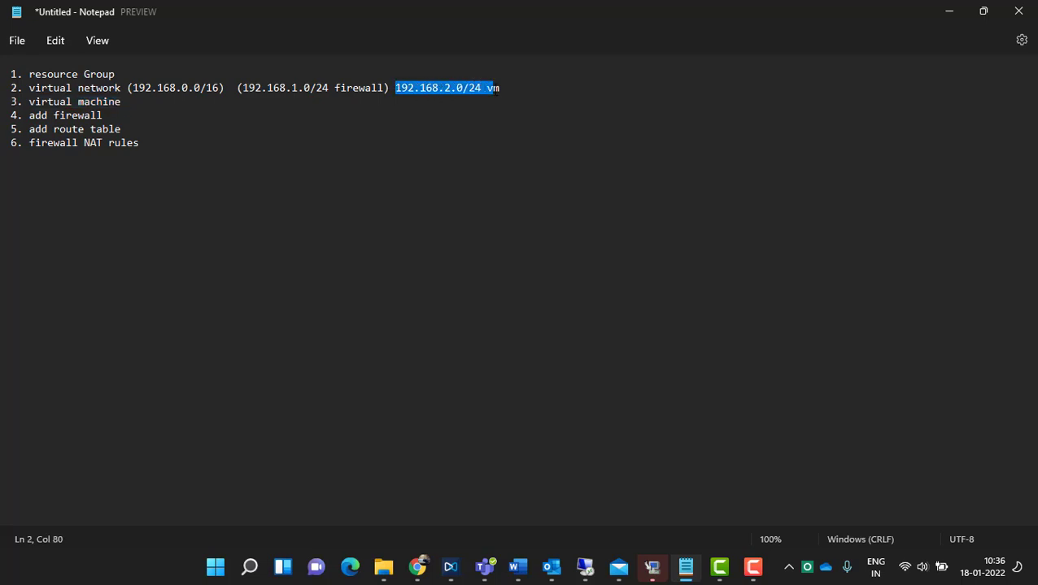
left_click(950, 18)
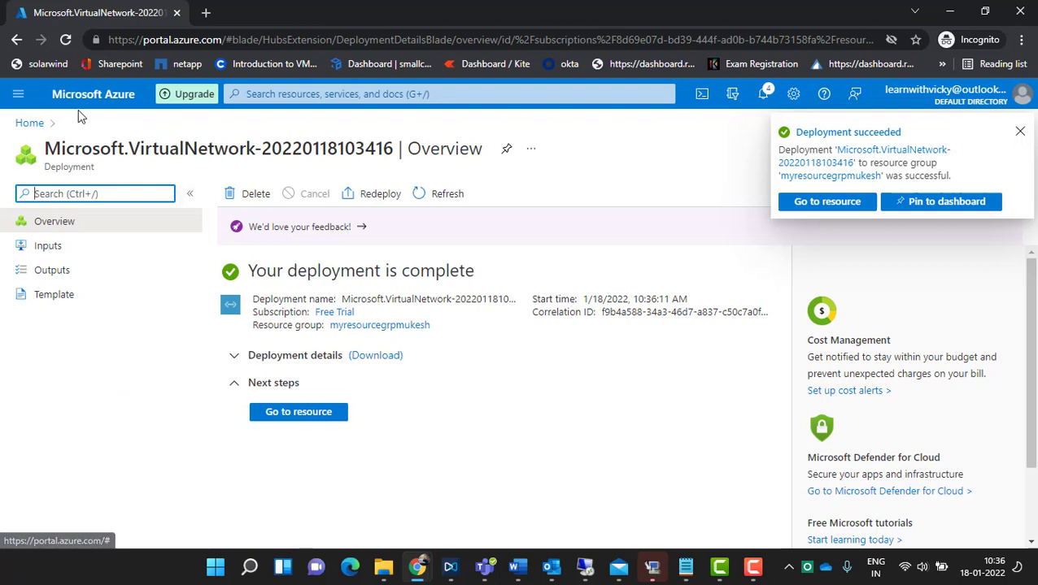
Step: Open the Virtual machines service in the Azure portal and start creating a new virtual machine
left_click(18, 94)
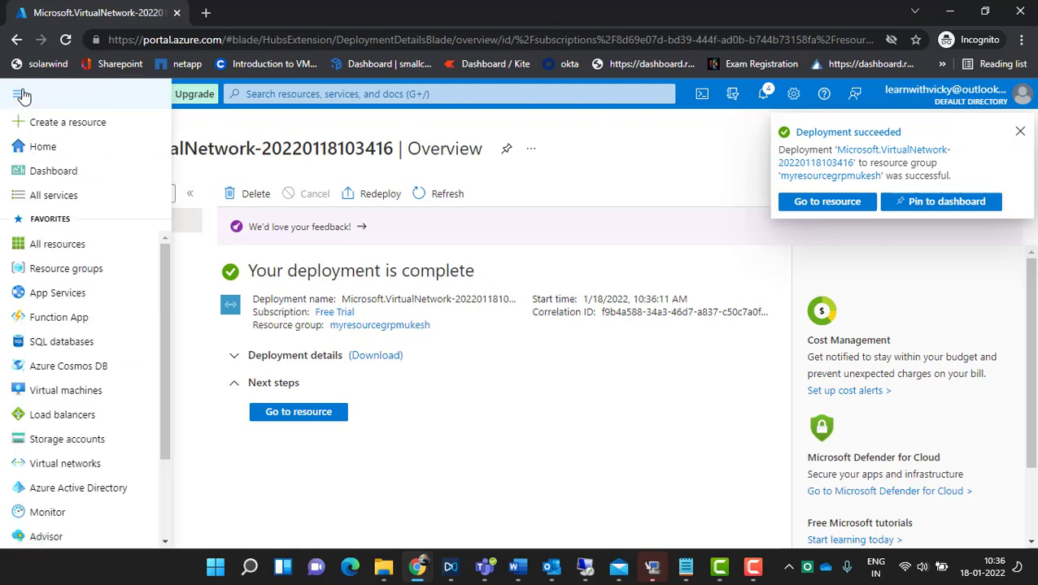
left_click(72, 391)
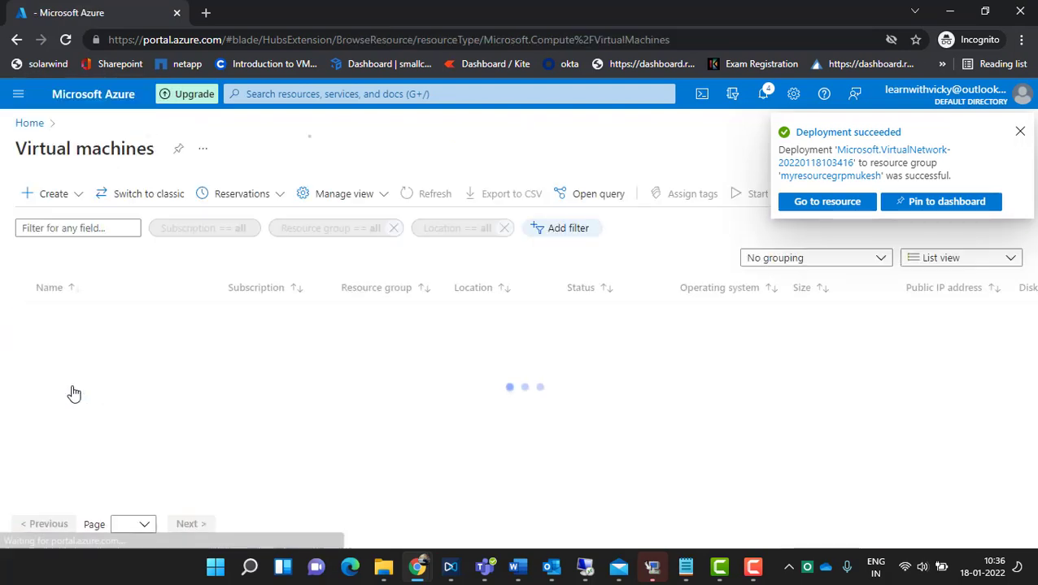
left_click(46, 198)
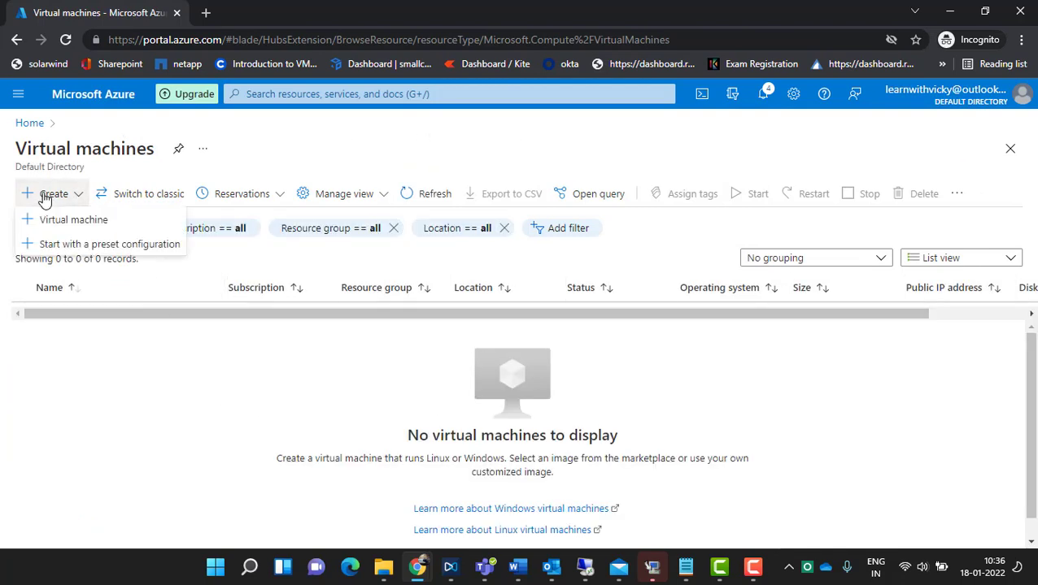
left_click(123, 224)
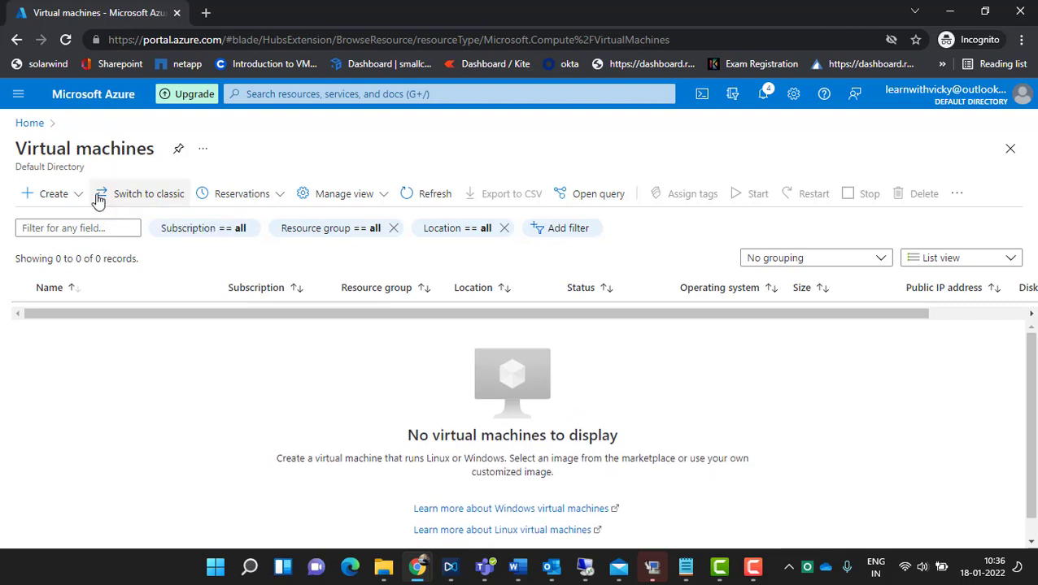
left_click(58, 199)
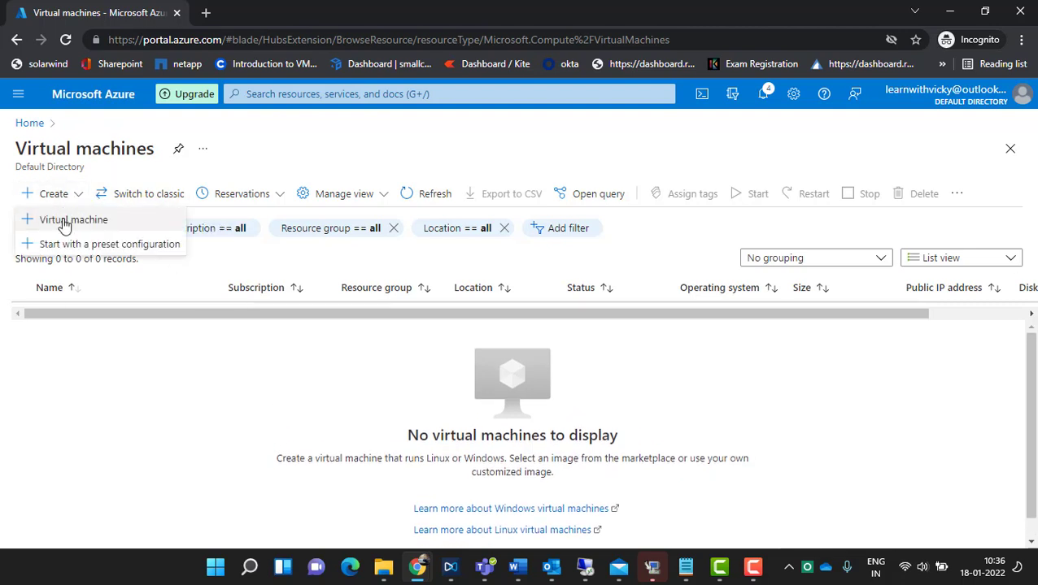
left_click(65, 223)
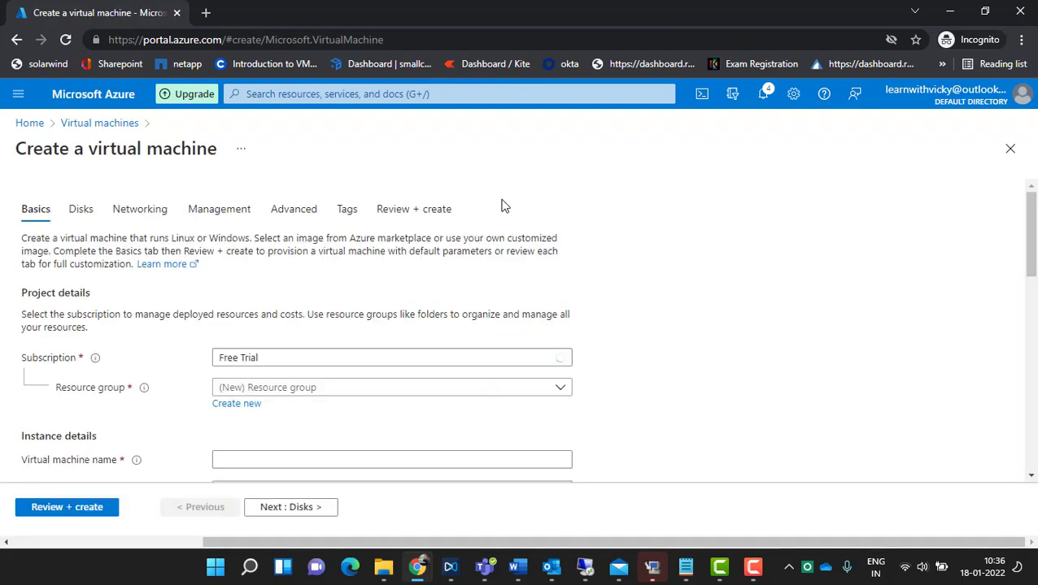
Step: Assign the virtual machine to the "myresourcegrp" group ending in the owner's first name, and name it "myvm" followed directly by that first name in lowercase
left_click(368, 389)
left_click(271, 440)
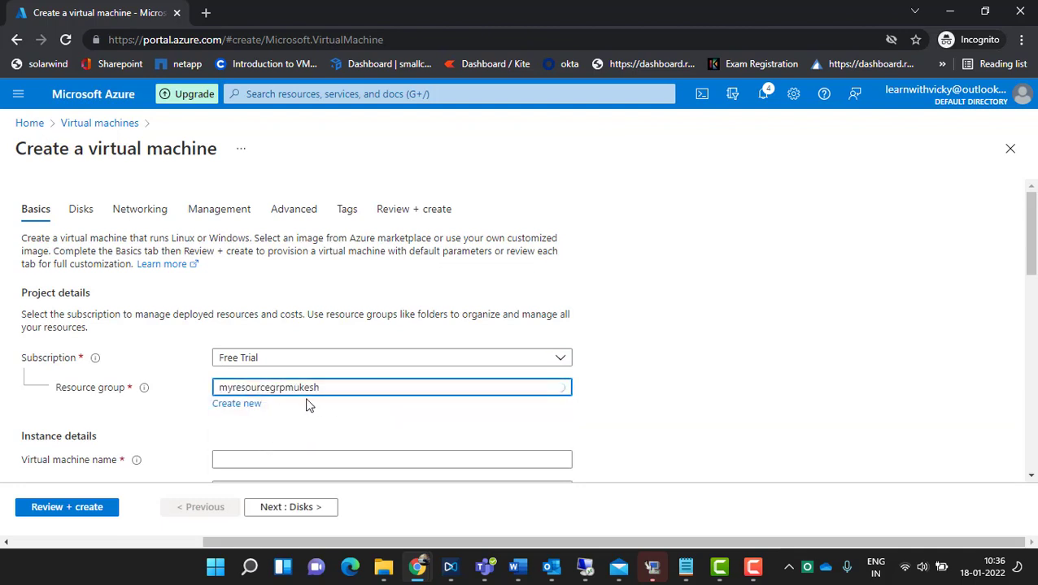
scroll(540, 382, "down", 2)
left_click(251, 305)
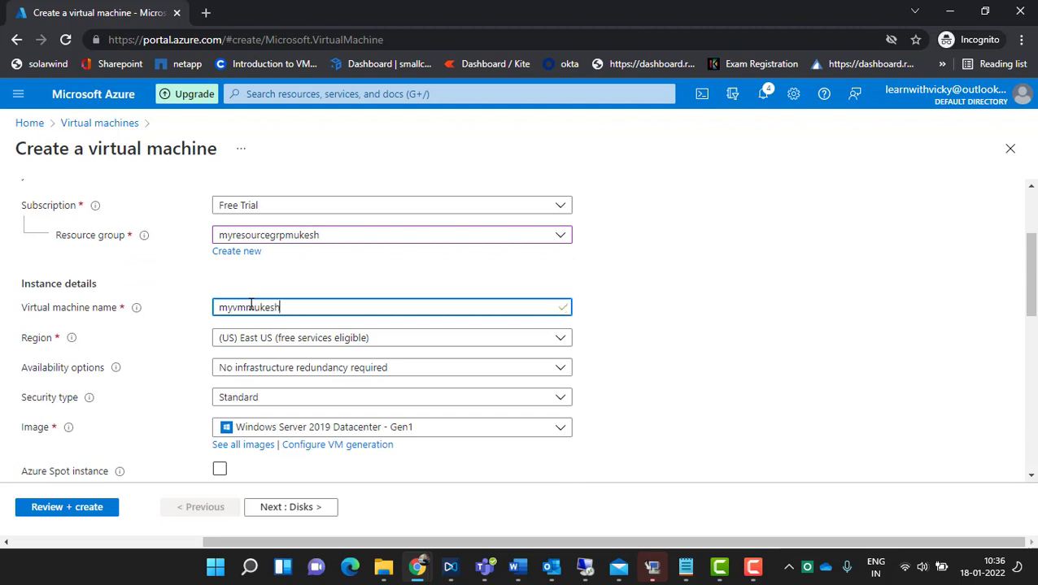
left_click(727, 317)
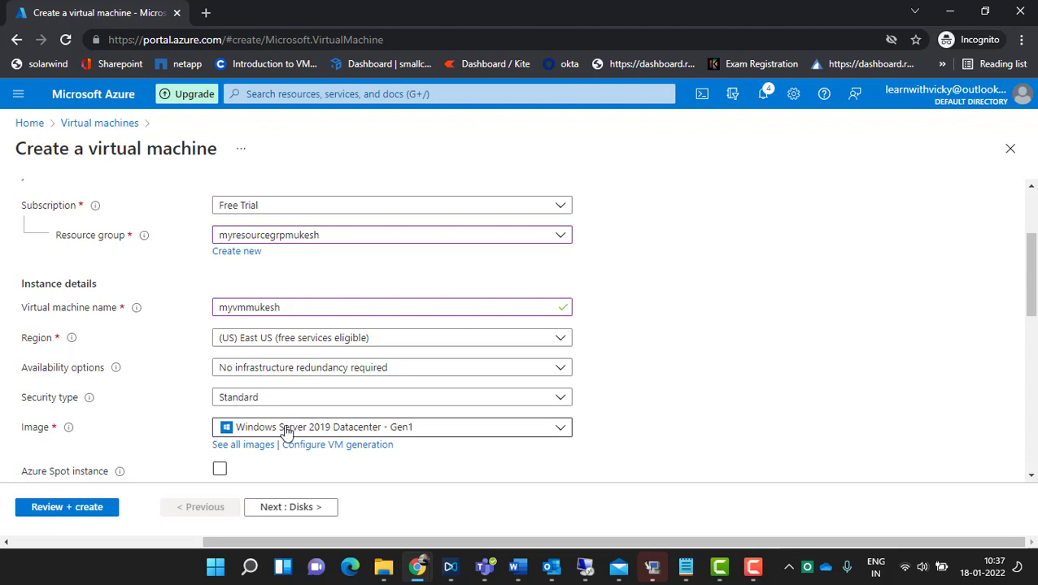
Step: Look through the operating system images offered for the virtual machine and review its basic settings
left_click(520, 437)
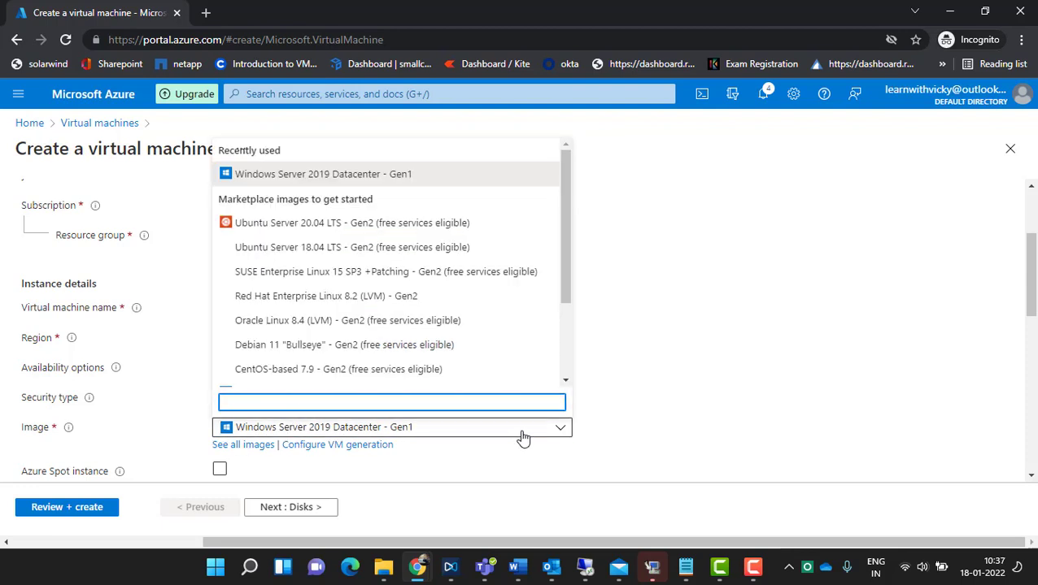
left_click(522, 436)
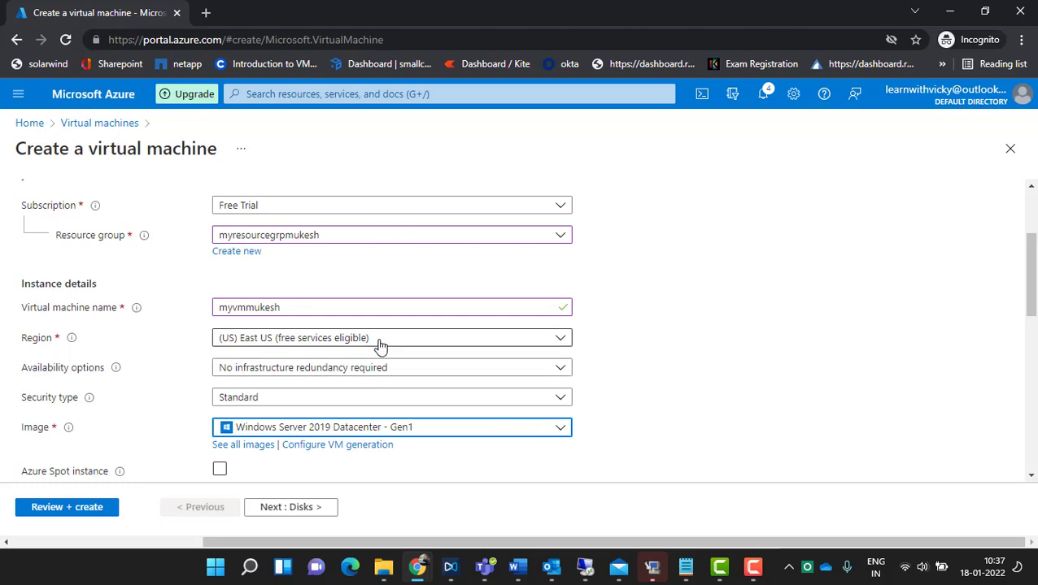
scroll(410, 362, "up", 3)
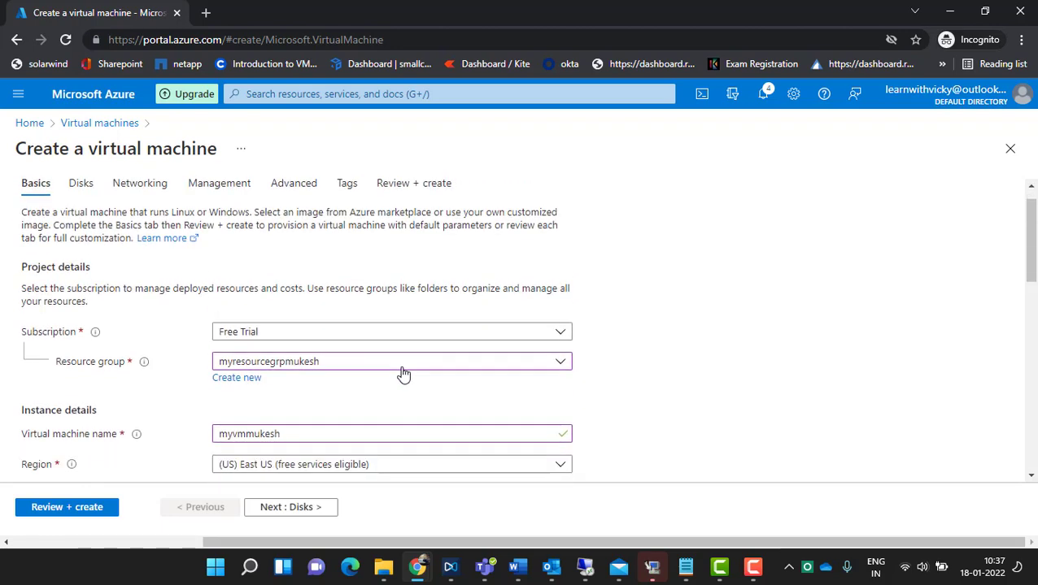
Step: Keep the virtual machine on the "myvirtualnetwork" virtual network and place it in the subnetforvmnetwork (192.168.2.0/24) subnet
scroll(402, 374, "down", 5)
scroll(402, 374, "up", 5)
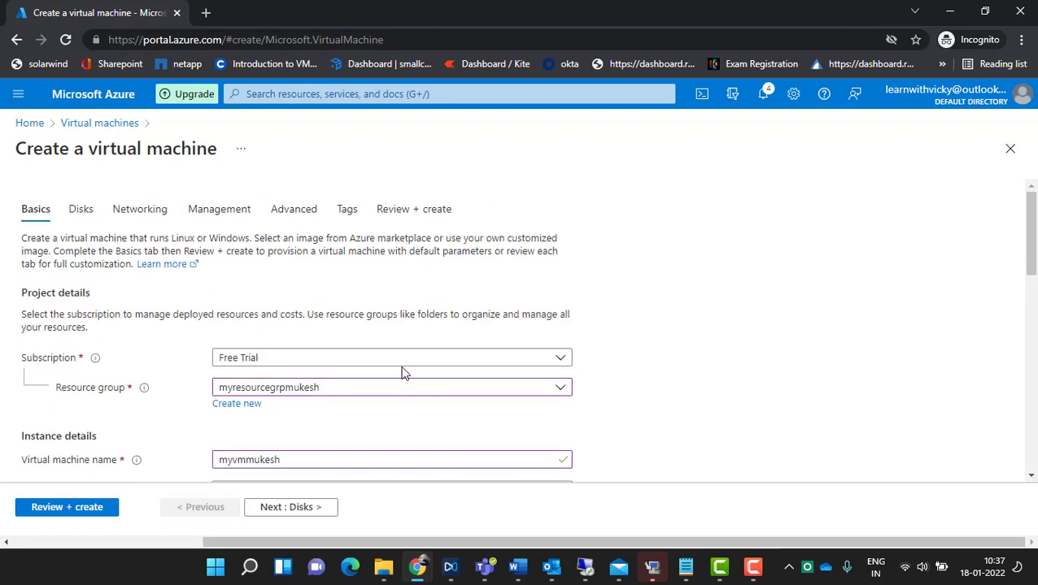
left_click(140, 211)
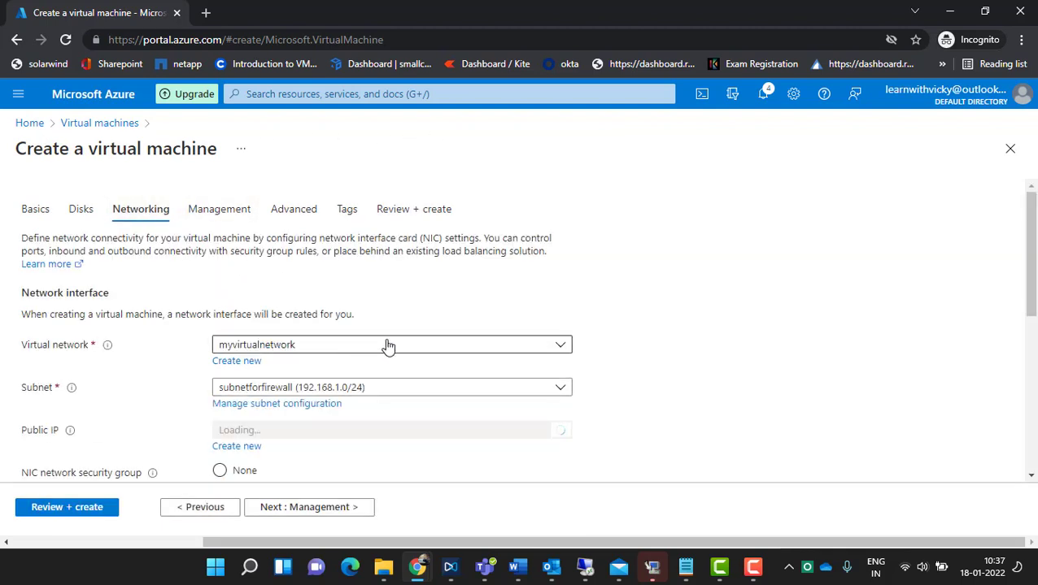
left_click(388, 344)
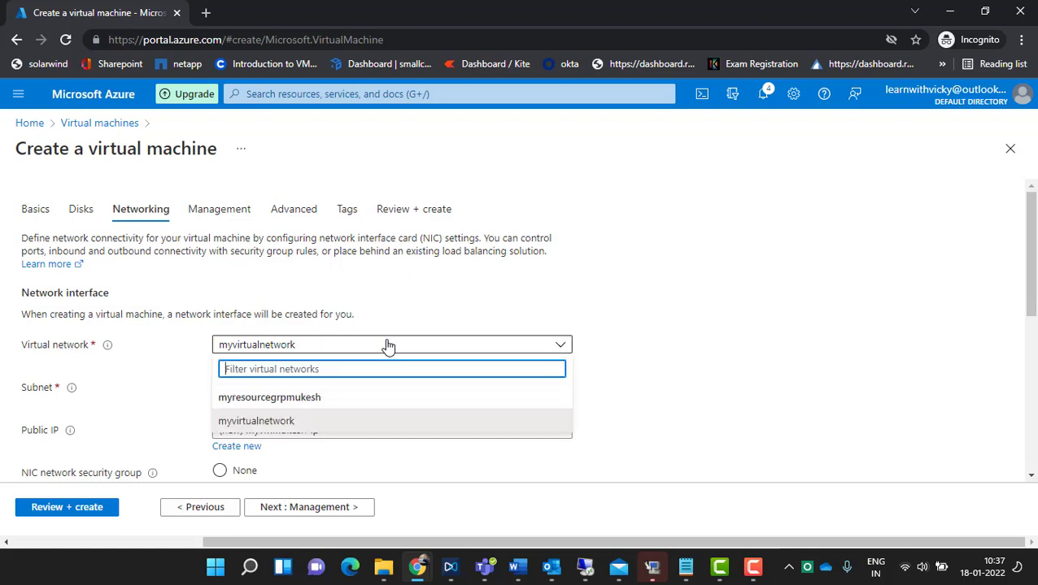
left_click(388, 345)
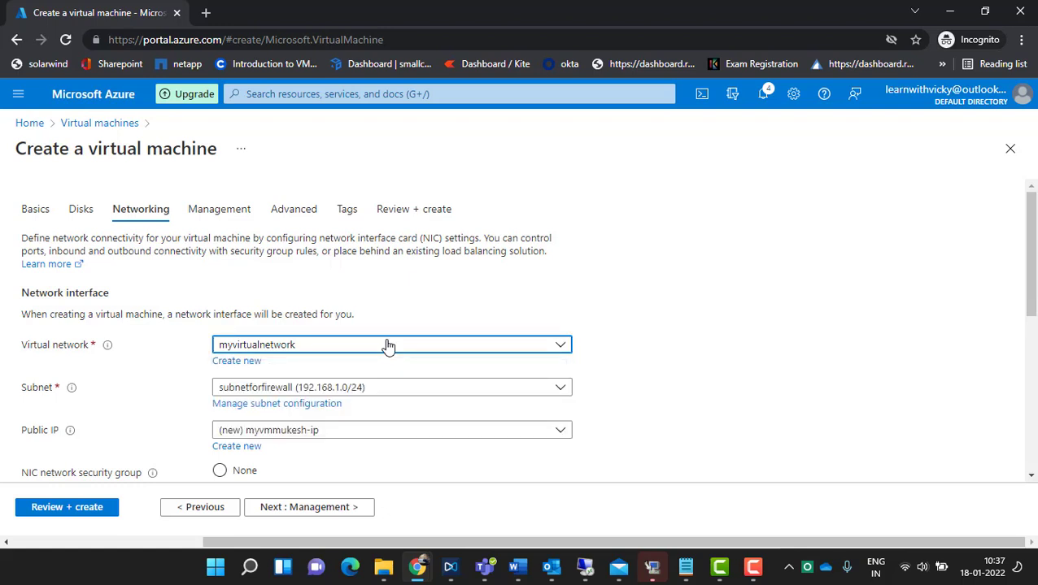
left_click(424, 390)
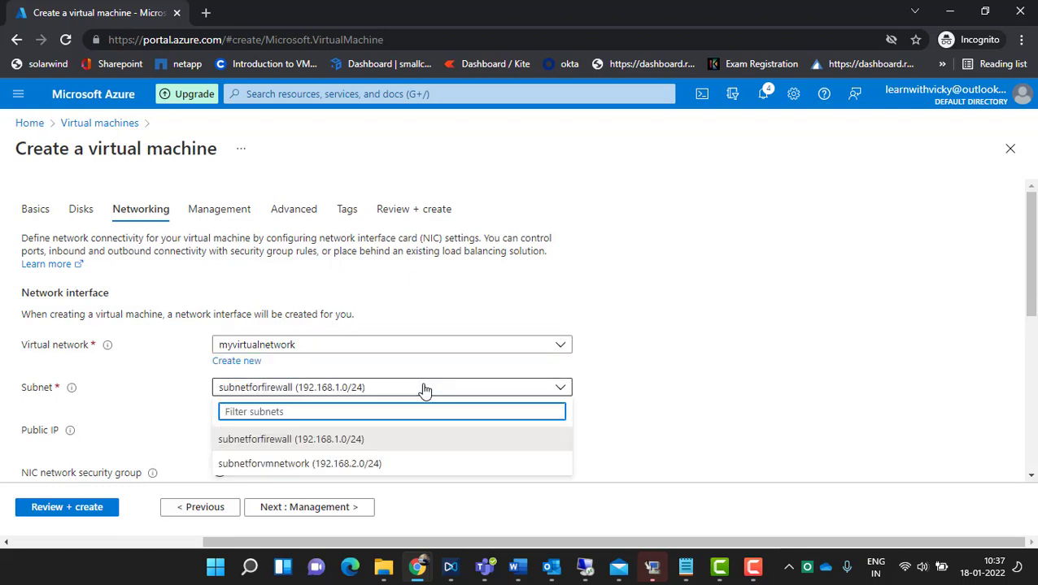
left_click(358, 465)
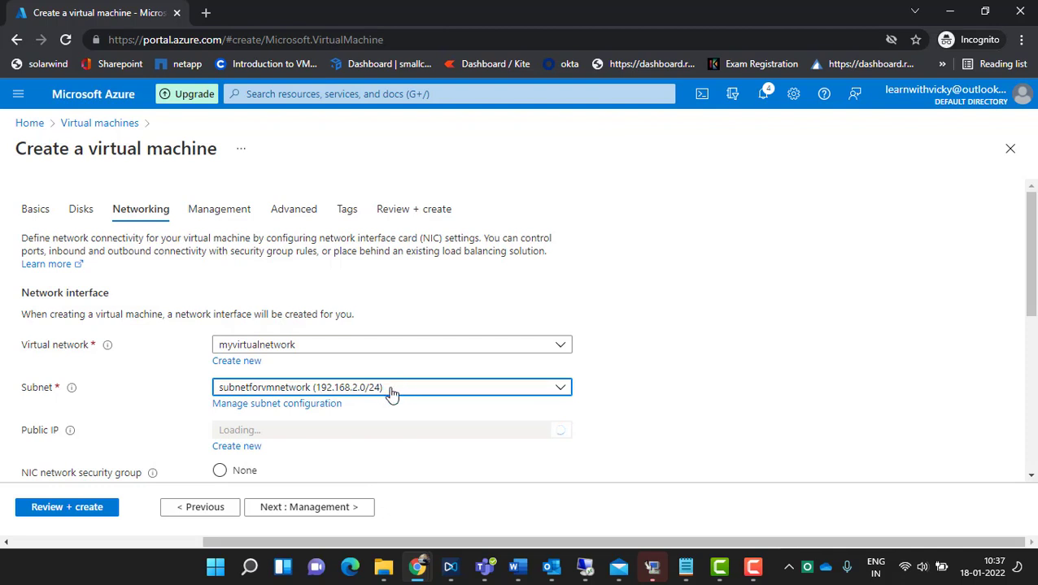
Step: Set the virtual machine's public IP to None
scroll(745, 364, "down", 2)
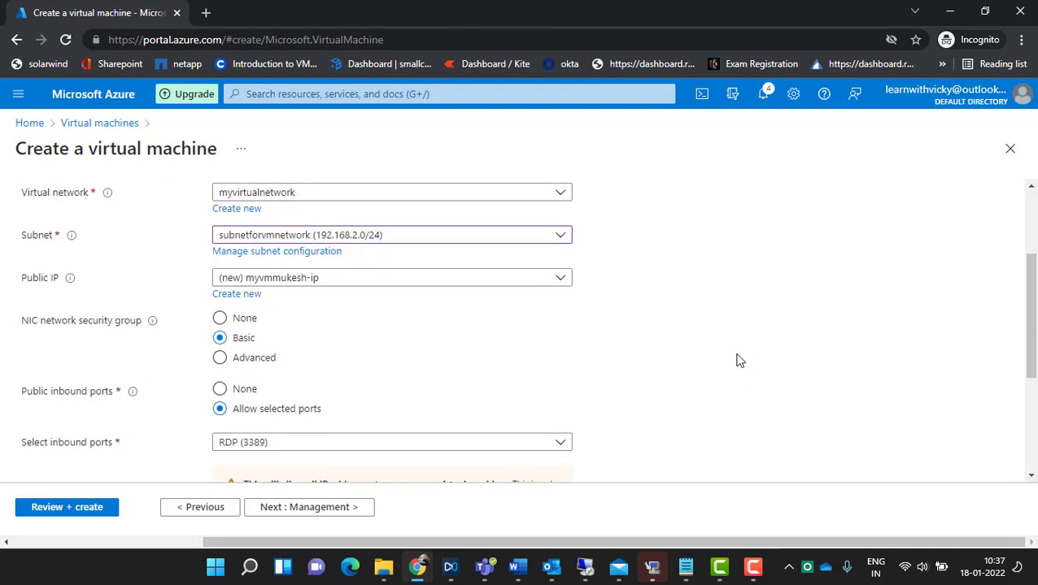
left_click(363, 281)
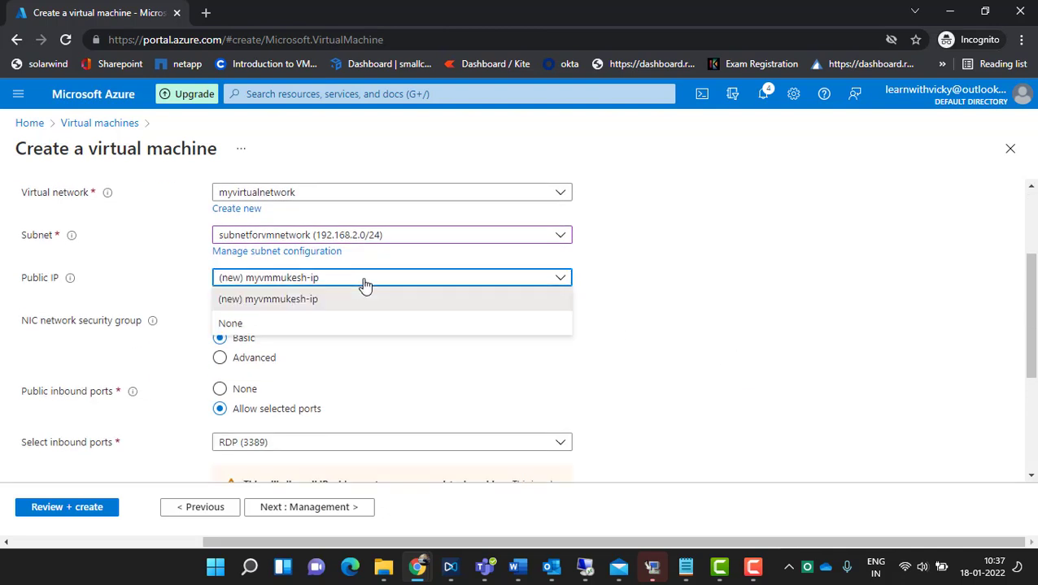
left_click(255, 325)
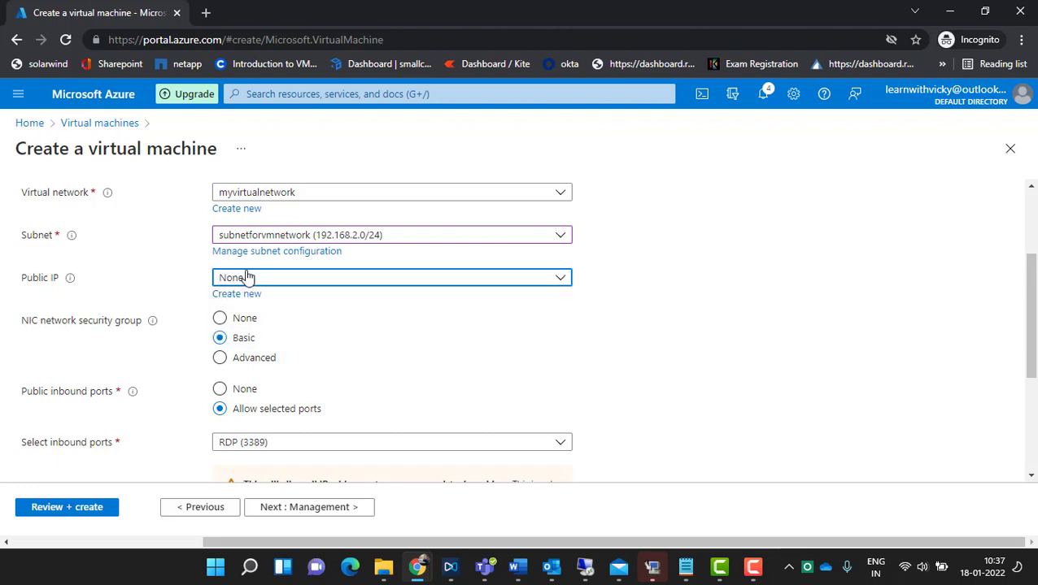
Step: Allow inbound HTTP (80), HTTPS (443) and SSH (22) in addition to RDP (3389), and submit the virtual machine configuration for review
scroll(550, 373, "down", 2)
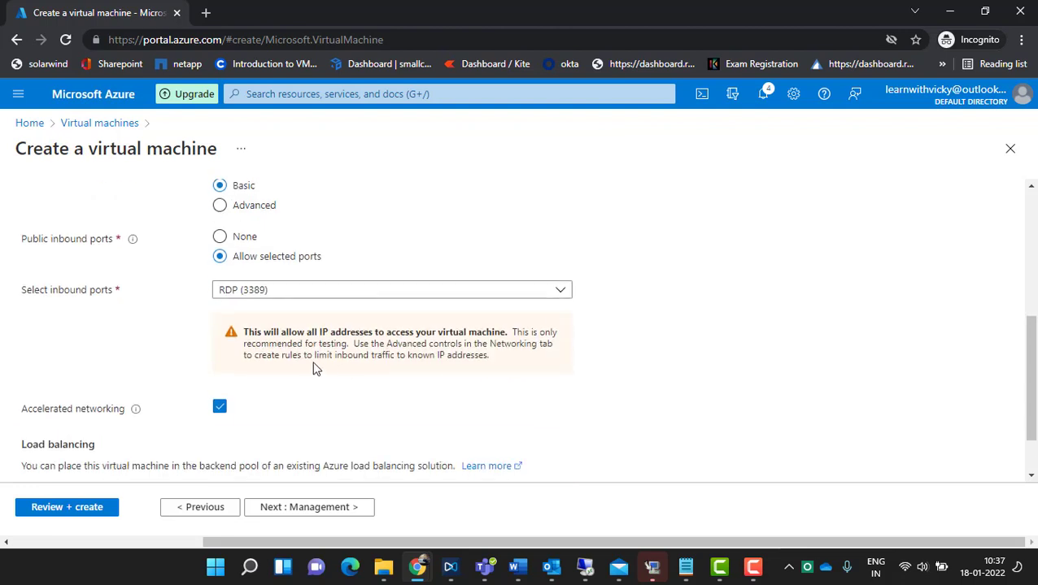
scroll(239, 252, "up", 1)
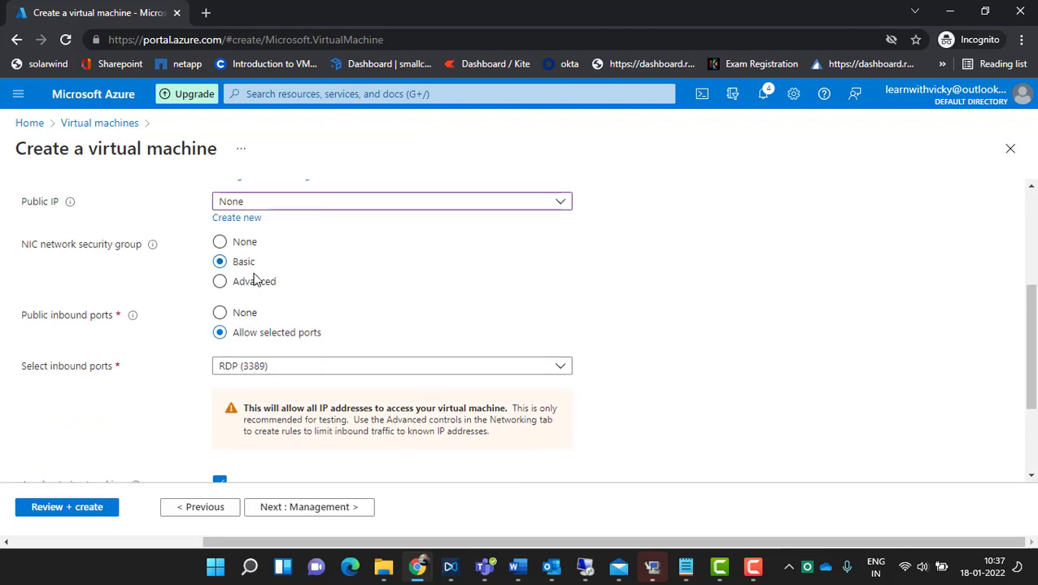
left_click(301, 366)
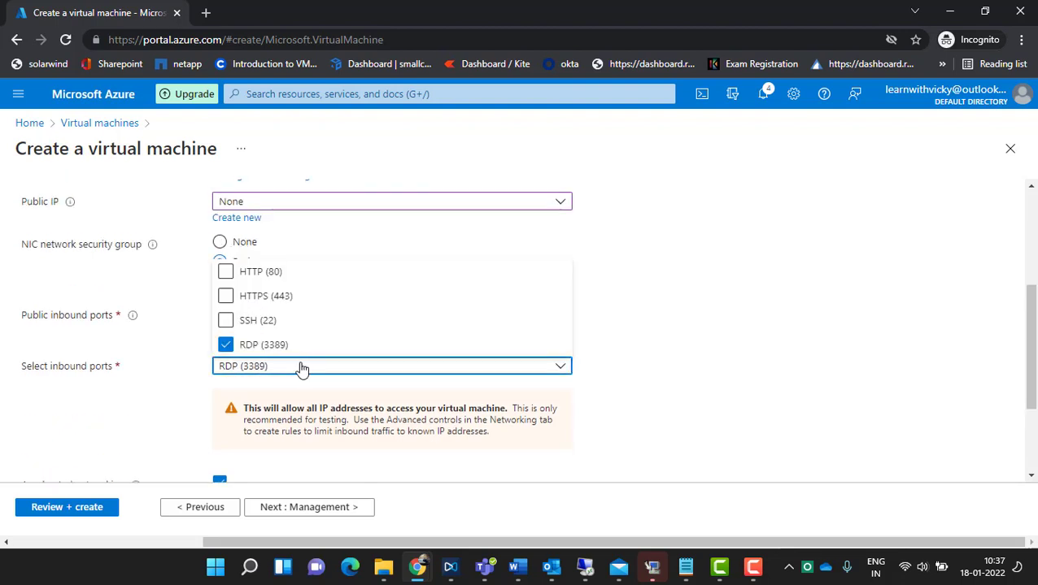
left_click(225, 272)
left_click(226, 296)
left_click(225, 320)
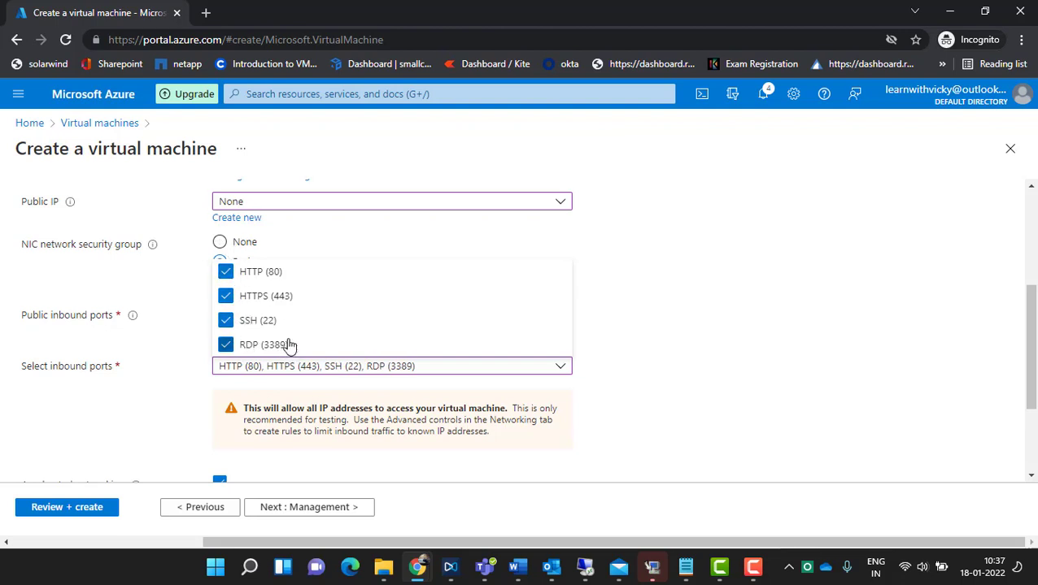
left_click(787, 357)
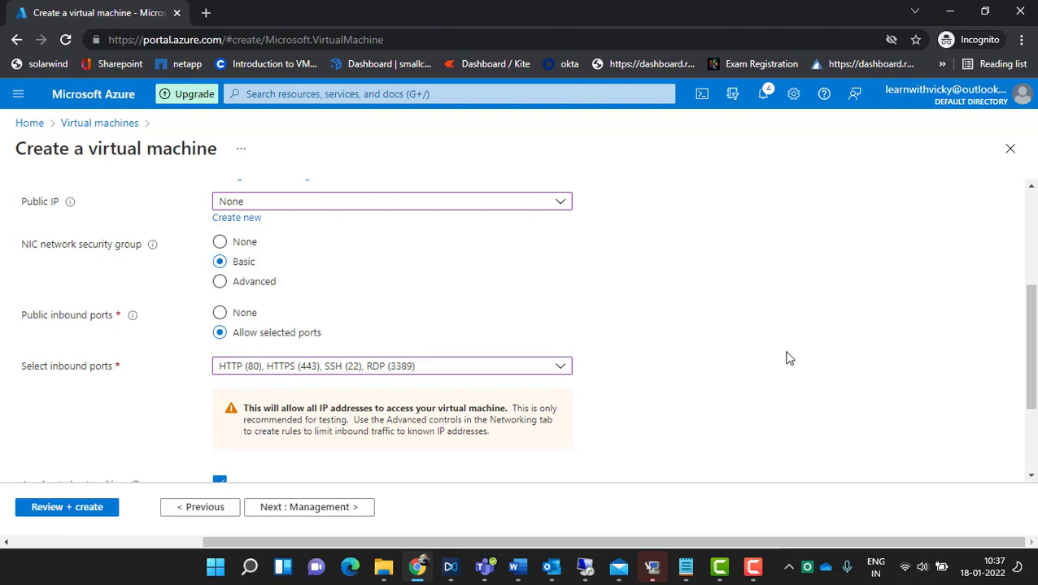
scroll(314, 429, "down", 3)
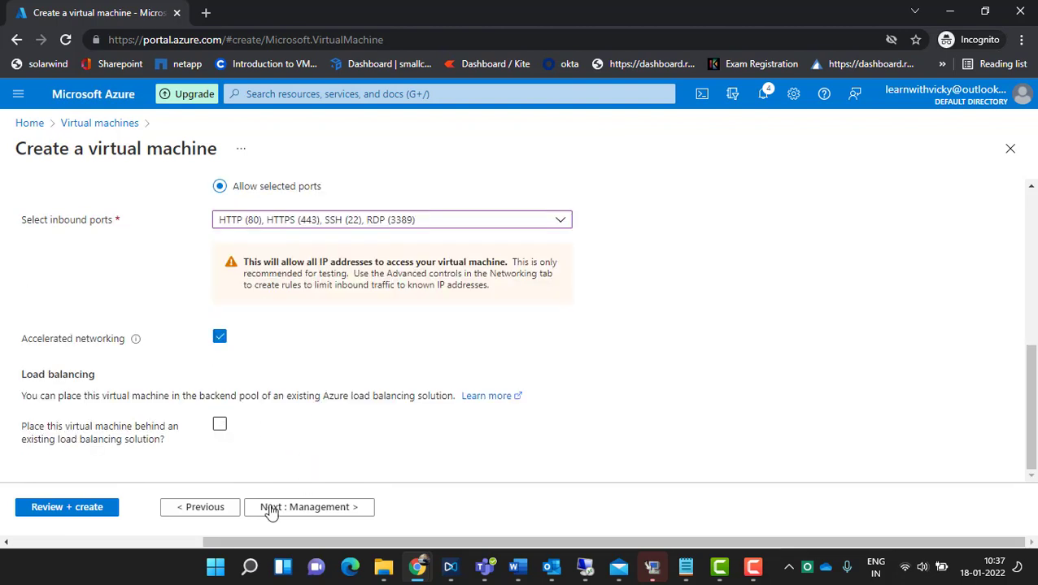
left_click(66, 508)
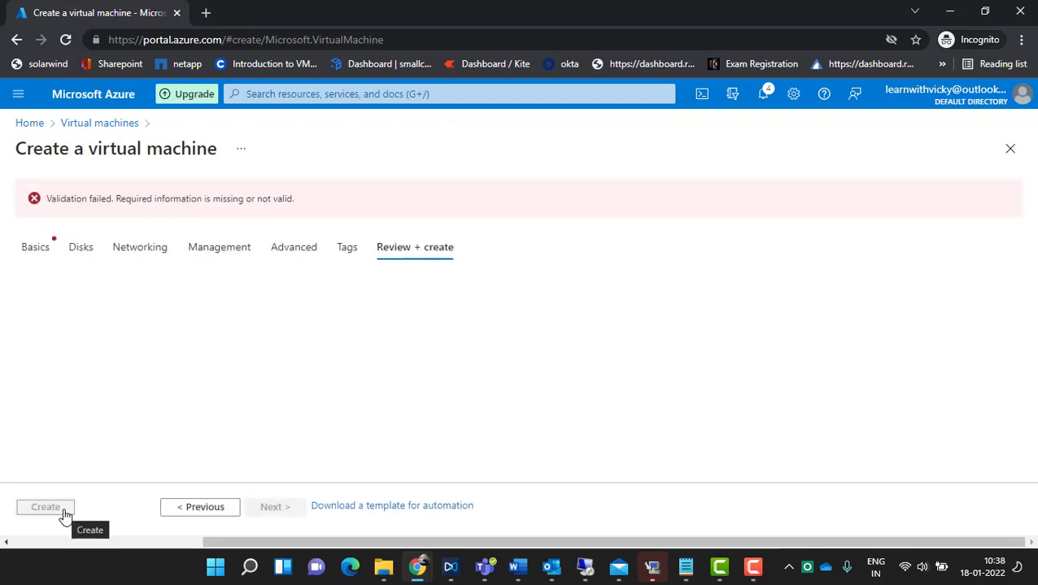
Step: Complete the administrator account in the basic settings with the owner's first name in lowercase as username, and enter and confirm the account password
left_click(36, 246)
scroll(520, 362, "down", 4)
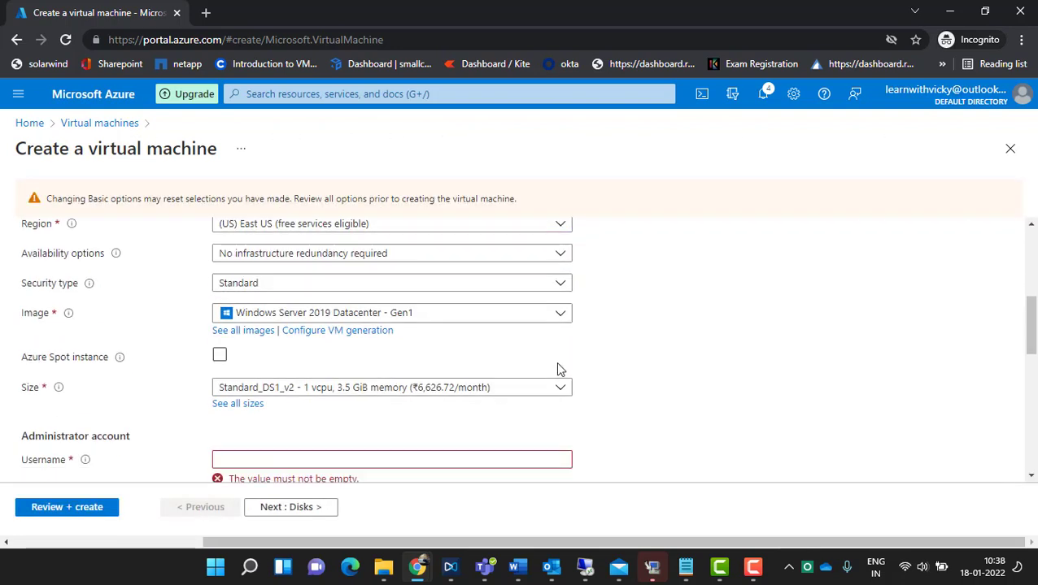
scroll(555, 366, "down", 2)
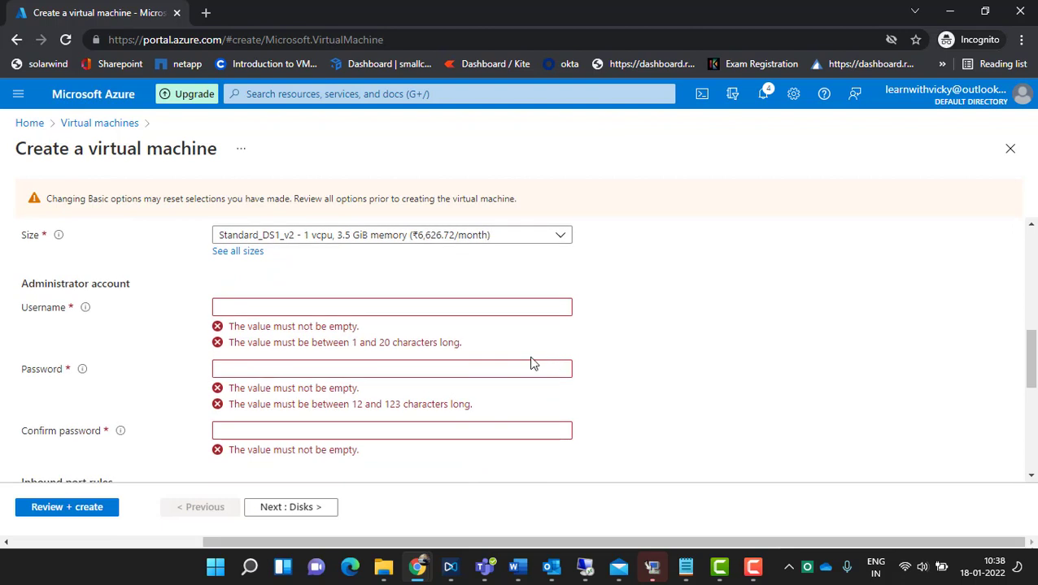
left_click(244, 307)
type("mukesh")
key("Tab")
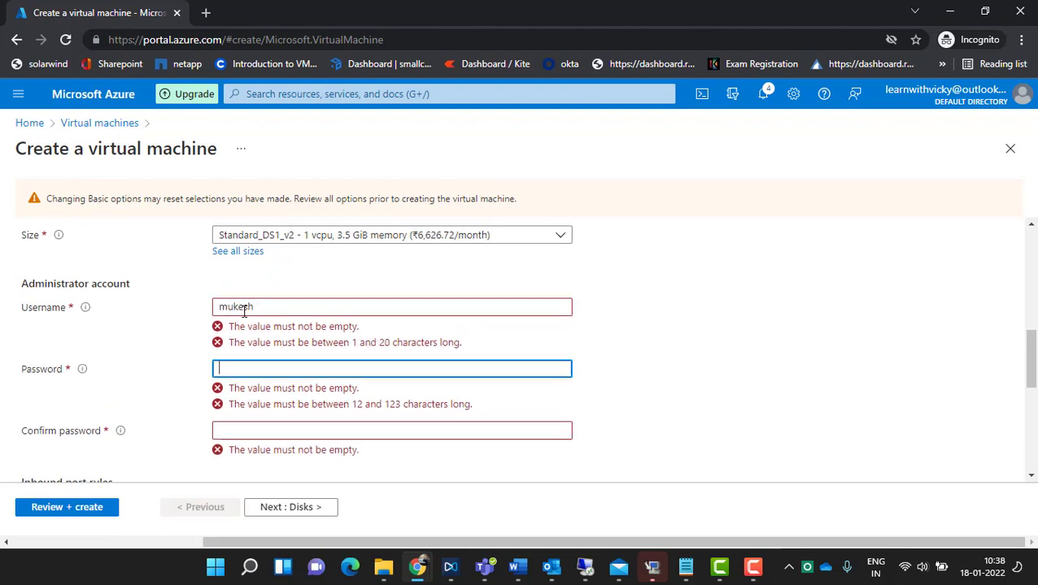
type("••••")
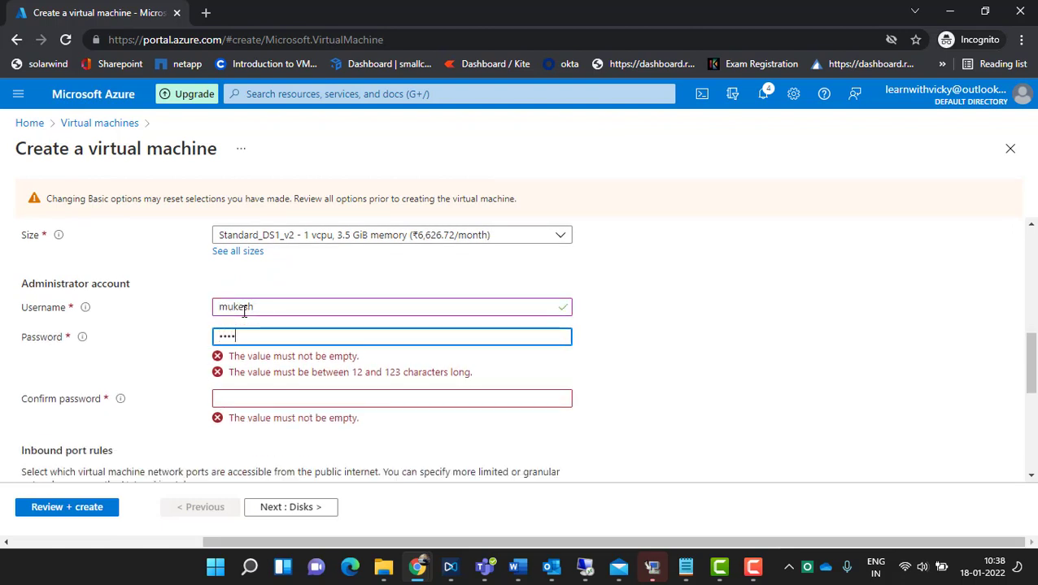
type("••")
key("Tab")
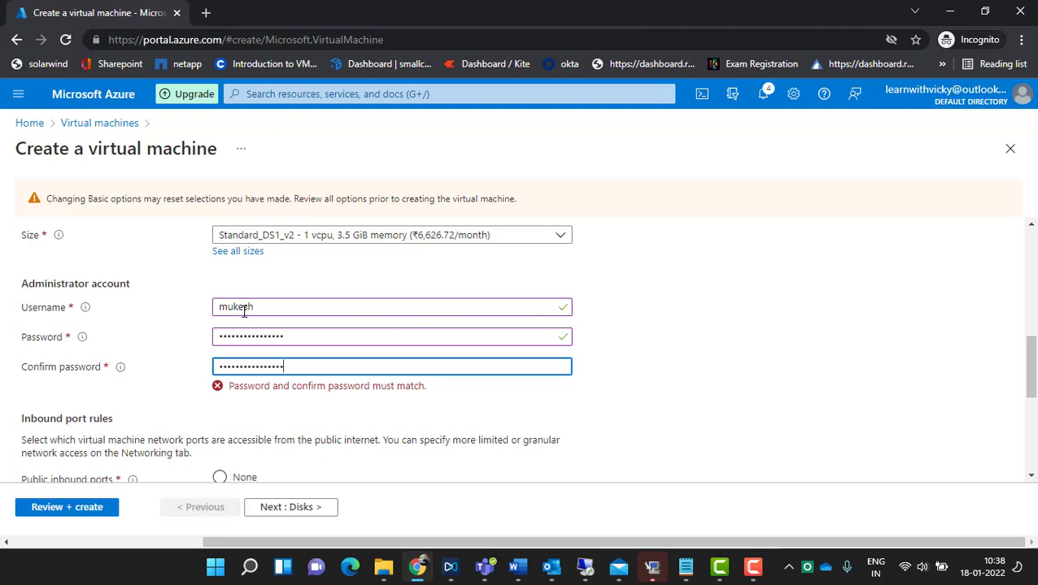
left_click(647, 377)
Step: Review the virtual machine configuration again and create the virtual machine
scroll(287, 449, "down", 2)
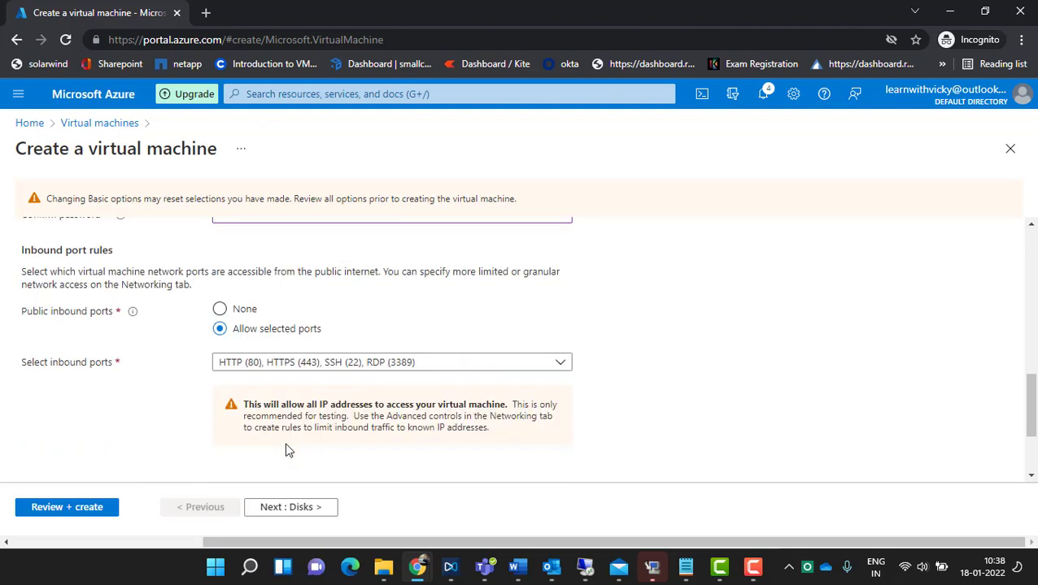
left_click(111, 510)
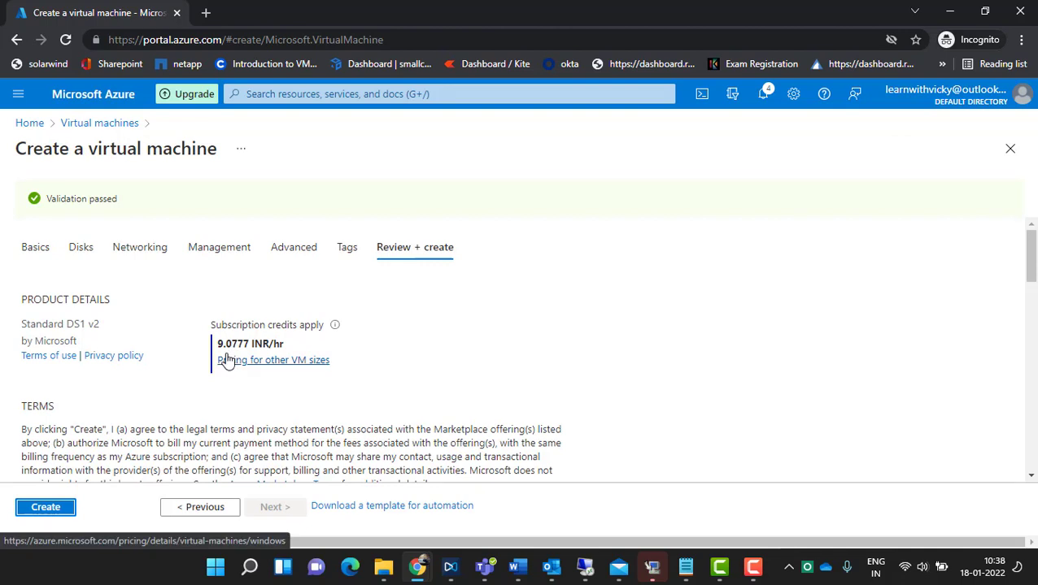
left_click(57, 513)
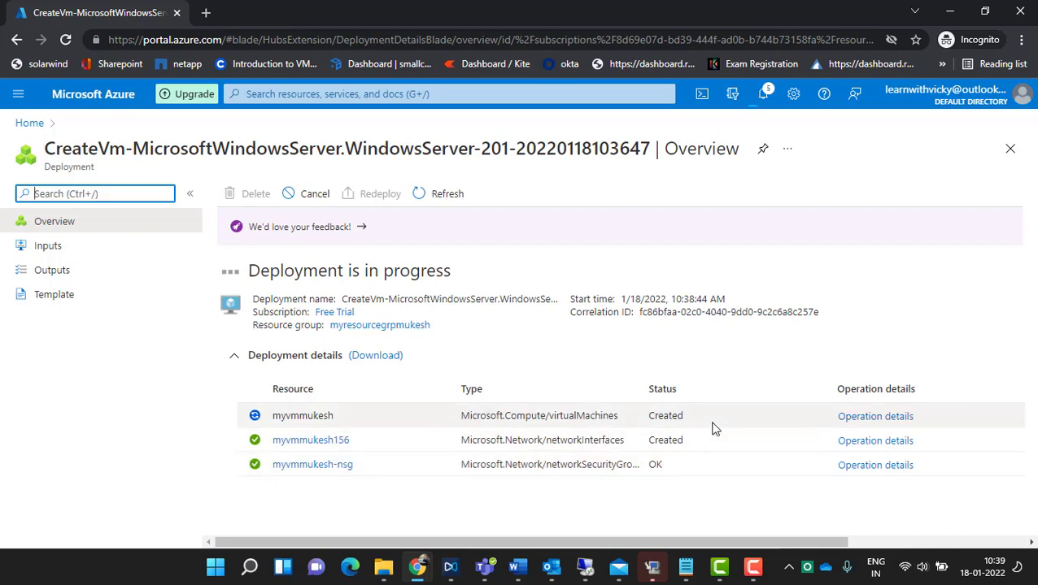
left_click(752, 567)
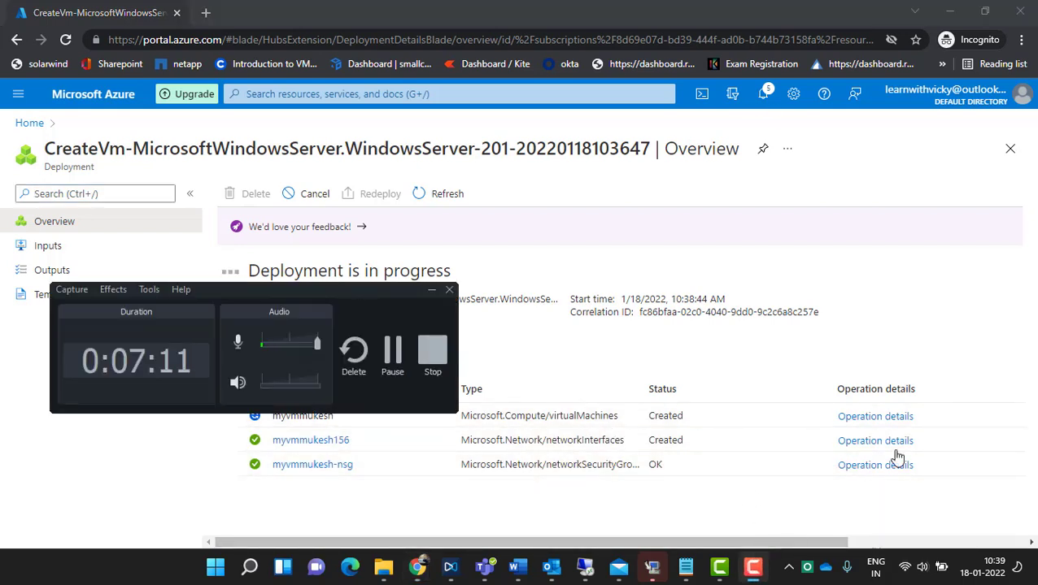
left_click(391, 351)
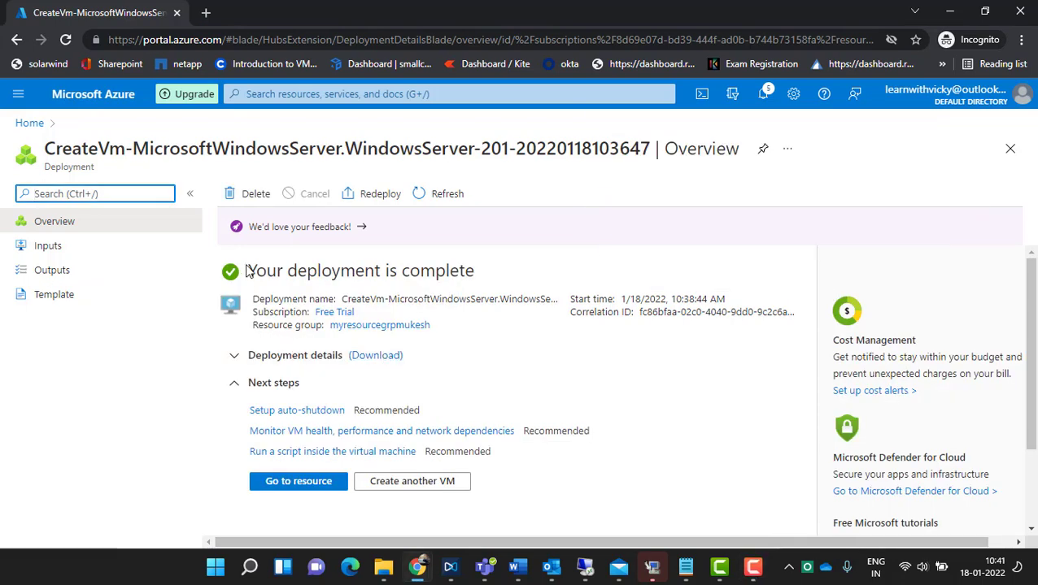
Step: Open the deployed virtual machine, download the RDP file for its private IP address on port 3389, and try to connect through Remote Desktop
left_click(317, 485)
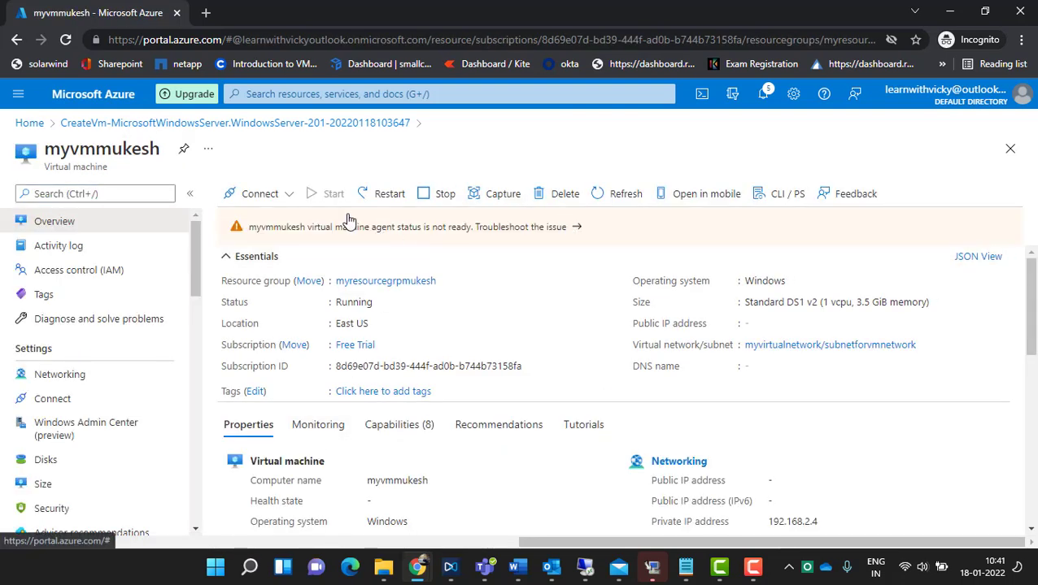
left_click(257, 200)
left_click(262, 222)
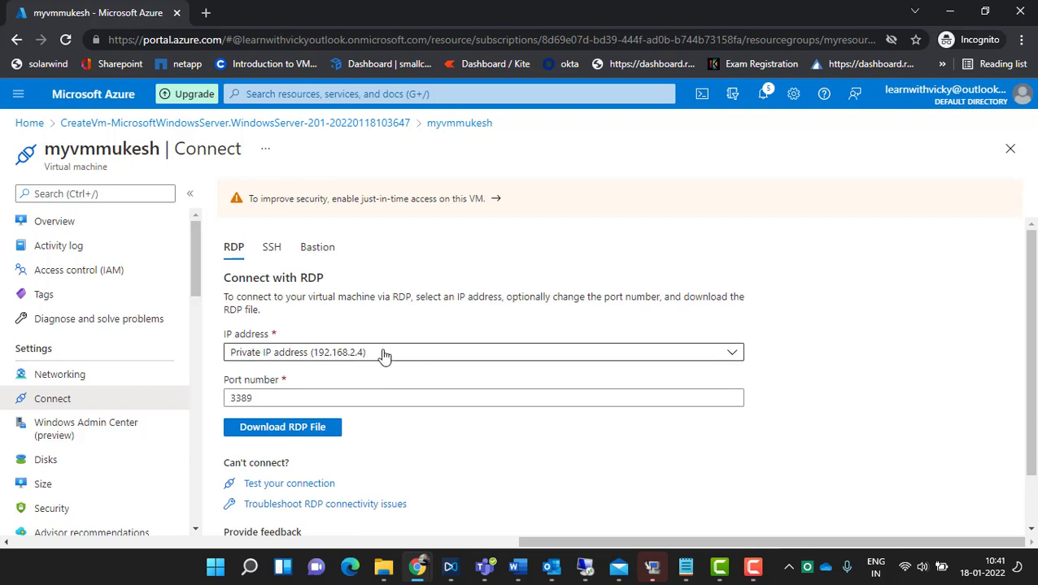
left_click(311, 430)
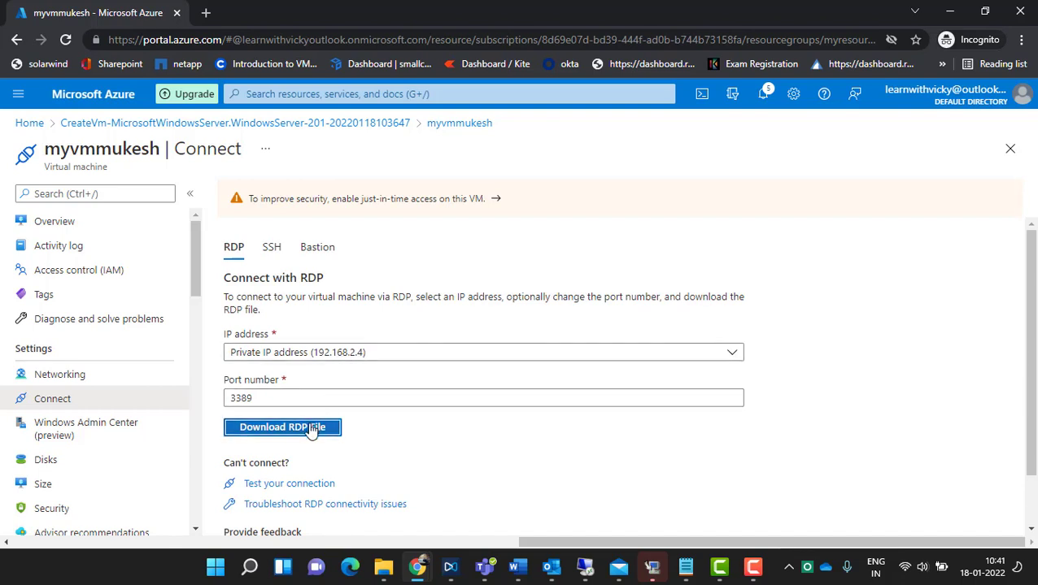
left_click(87, 522)
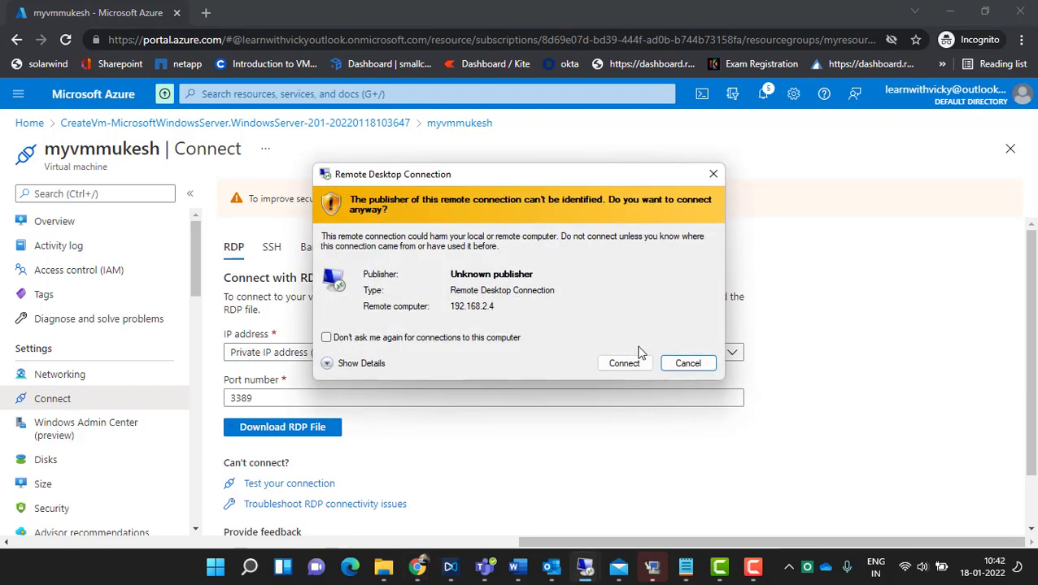
left_click(637, 359)
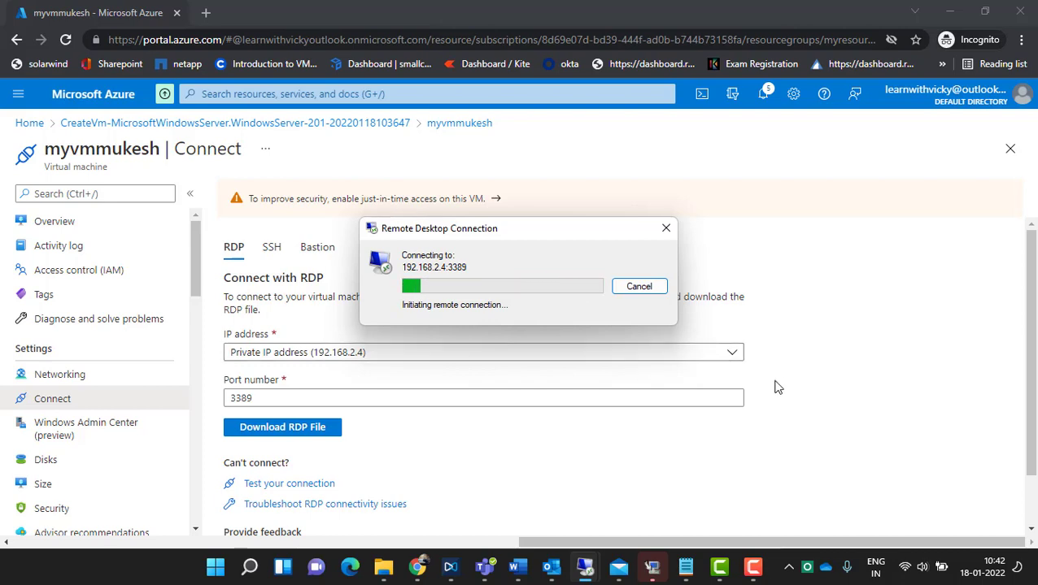
Step: Check the plan in Notepad, and start creating a new firewall from the Firewalls service in the Azure portal
left_click(686, 568)
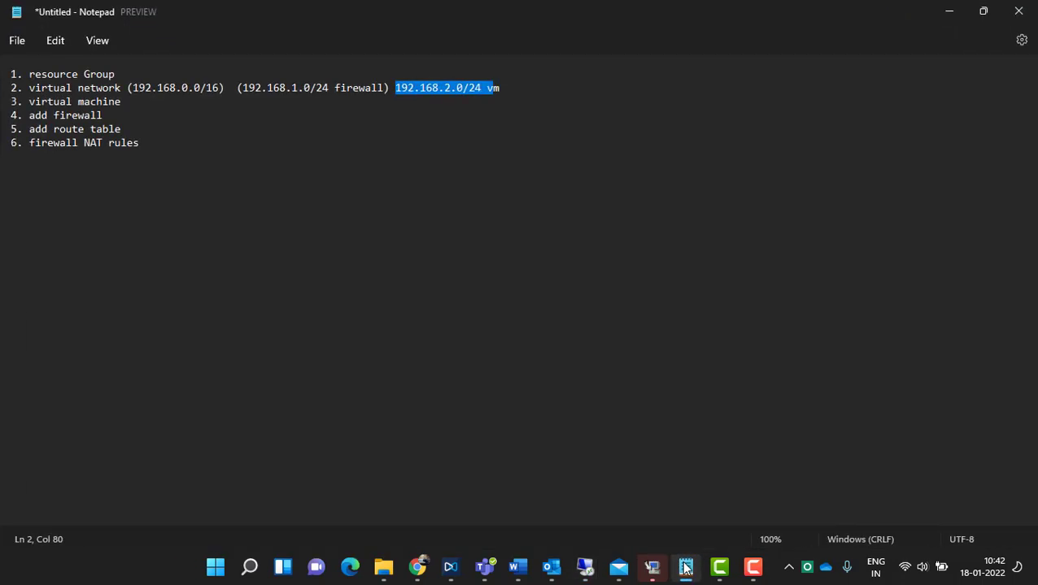
left_click(686, 568)
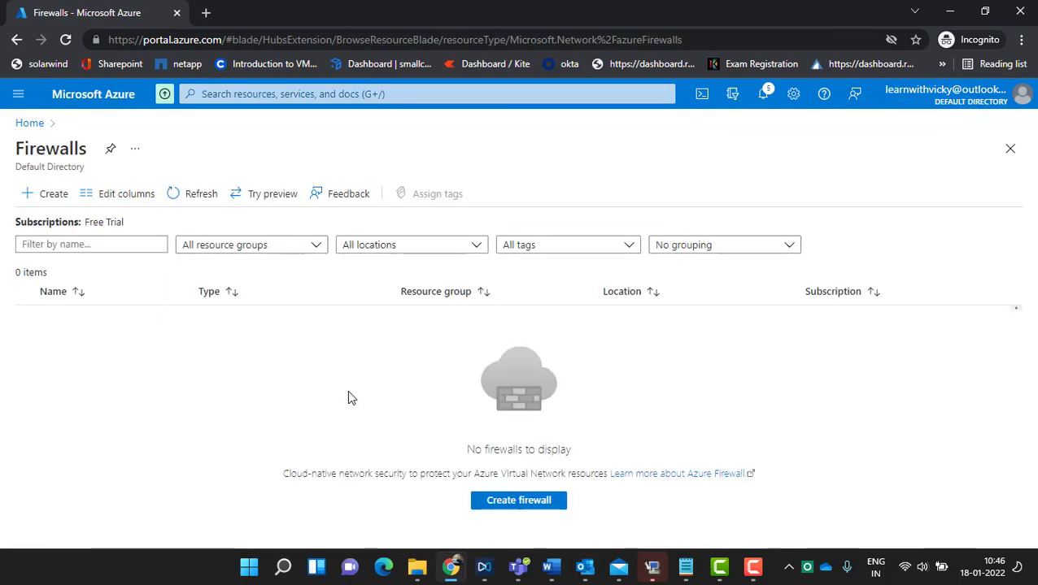
left_click(514, 501)
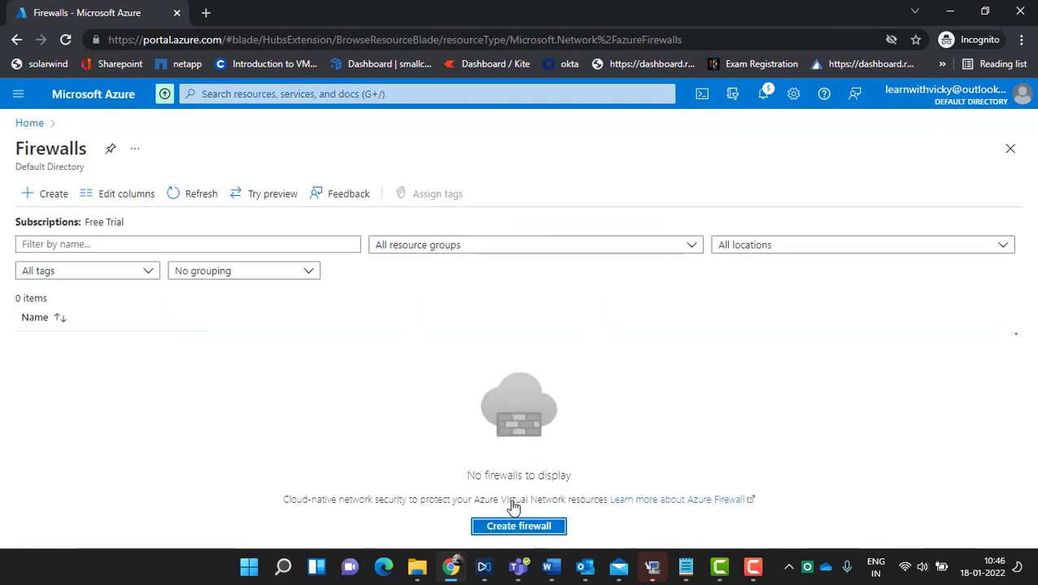
left_click(510, 526)
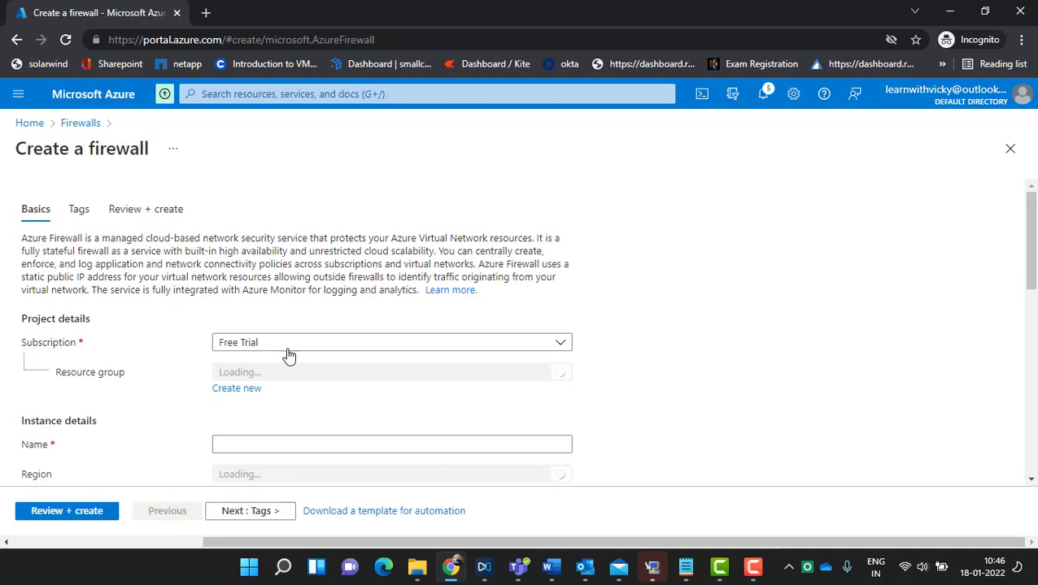
Step: Assign the new firewall to the project's existing resource group and name it myfirewall
scroll(286, 354, "down", 3)
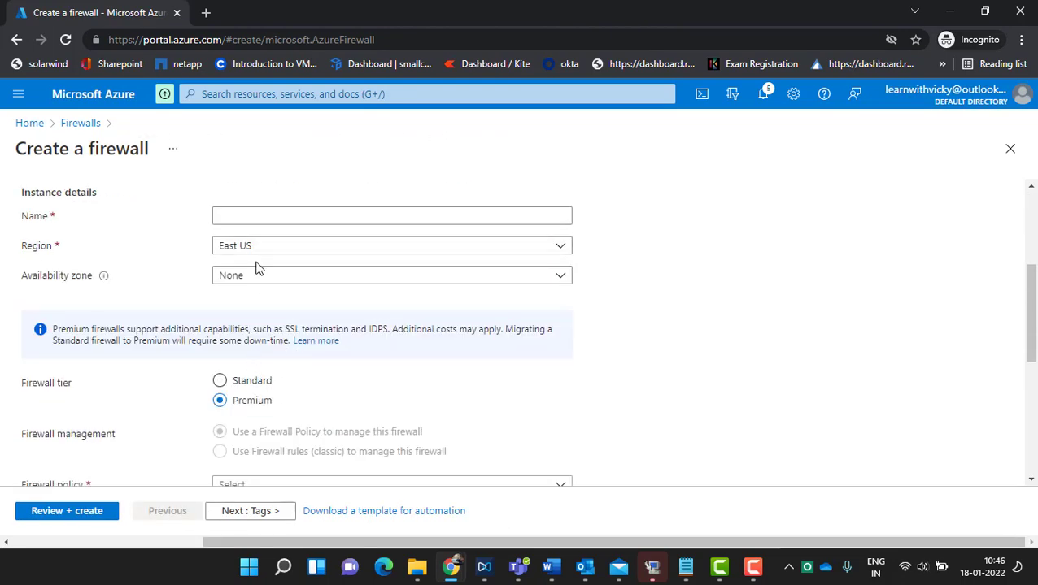
scroll(269, 276, "up", 1)
left_click(270, 221)
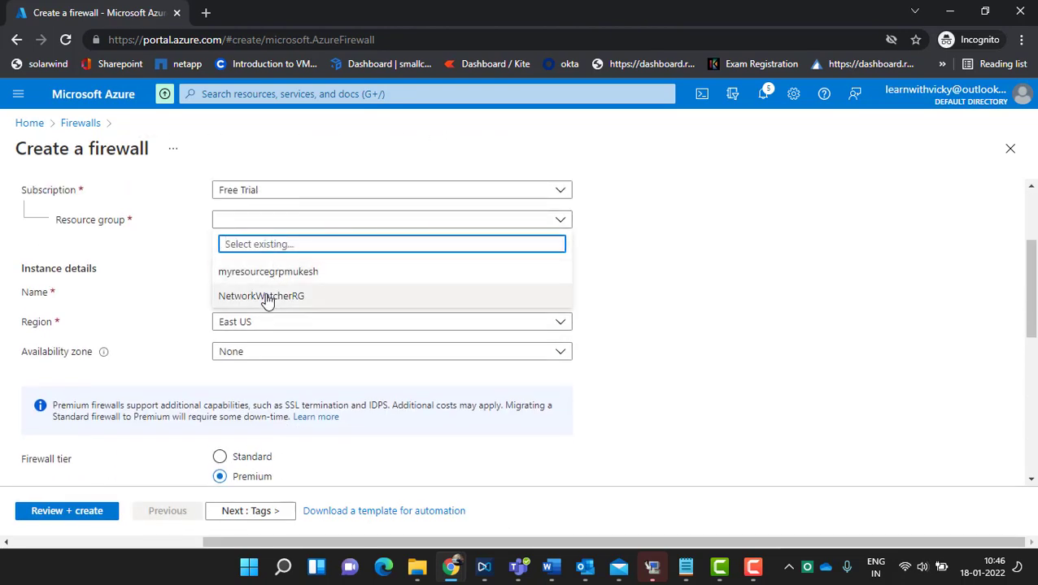
left_click(273, 276)
left_click(303, 296)
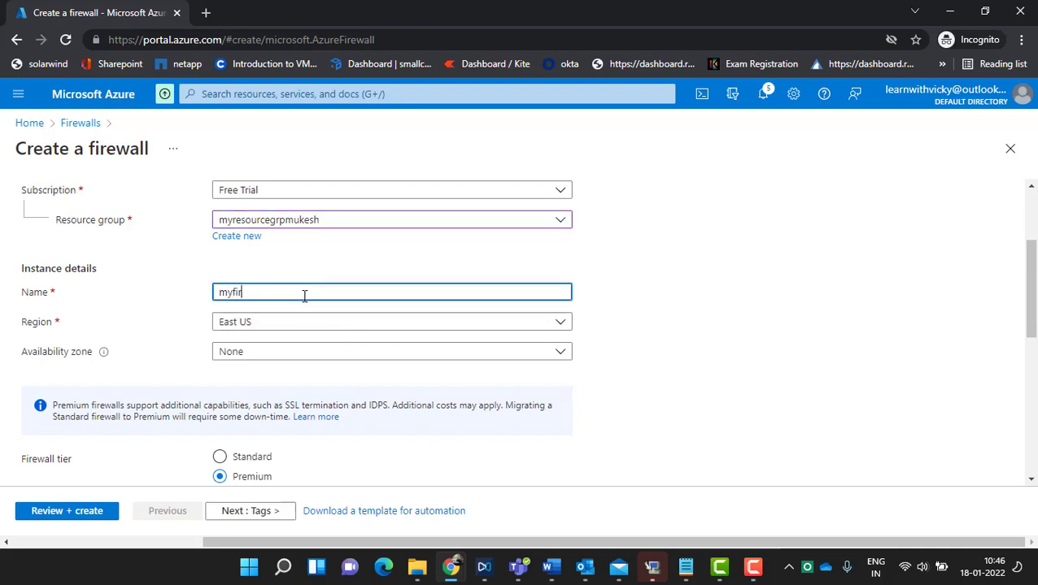
left_click(627, 380)
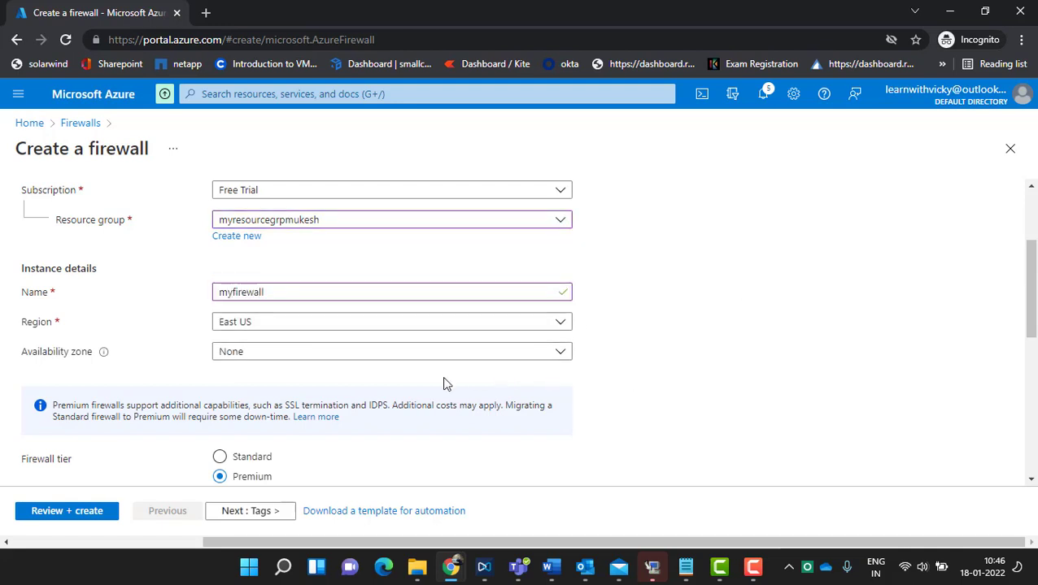
Step: Try to configure the firewall with the Standard tier on the existing virtual network myvirtualnetwork
scroll(346, 431, "down", 1)
left_click(253, 382)
scroll(324, 418, "down", 3)
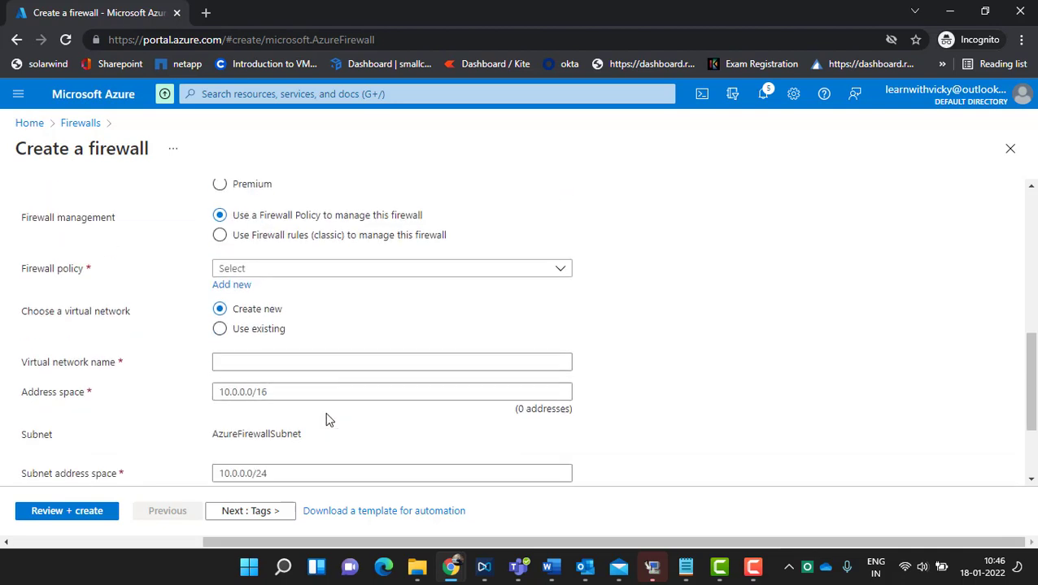
left_click(253, 321)
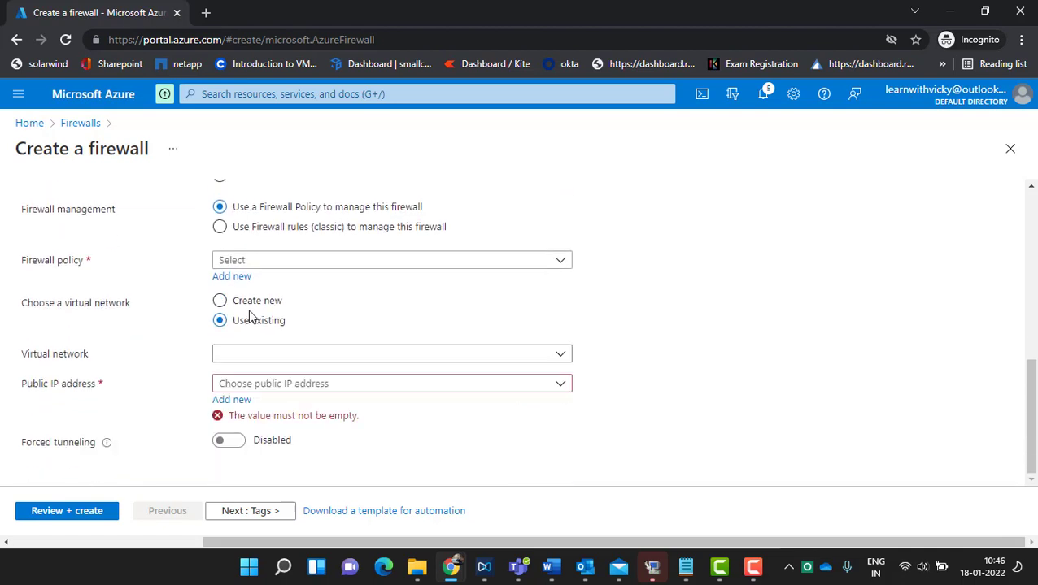
left_click(305, 356)
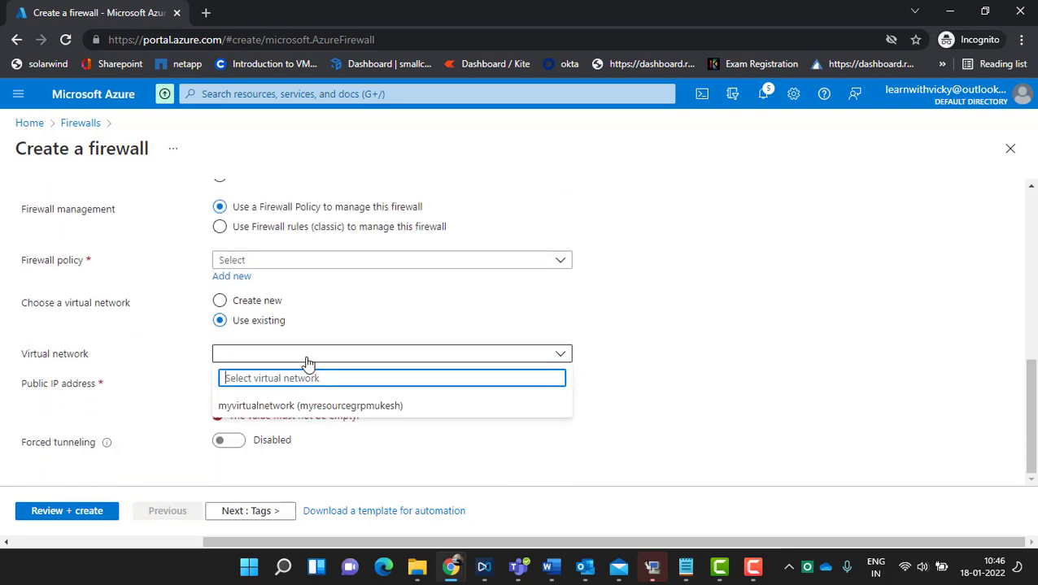
left_click(242, 410)
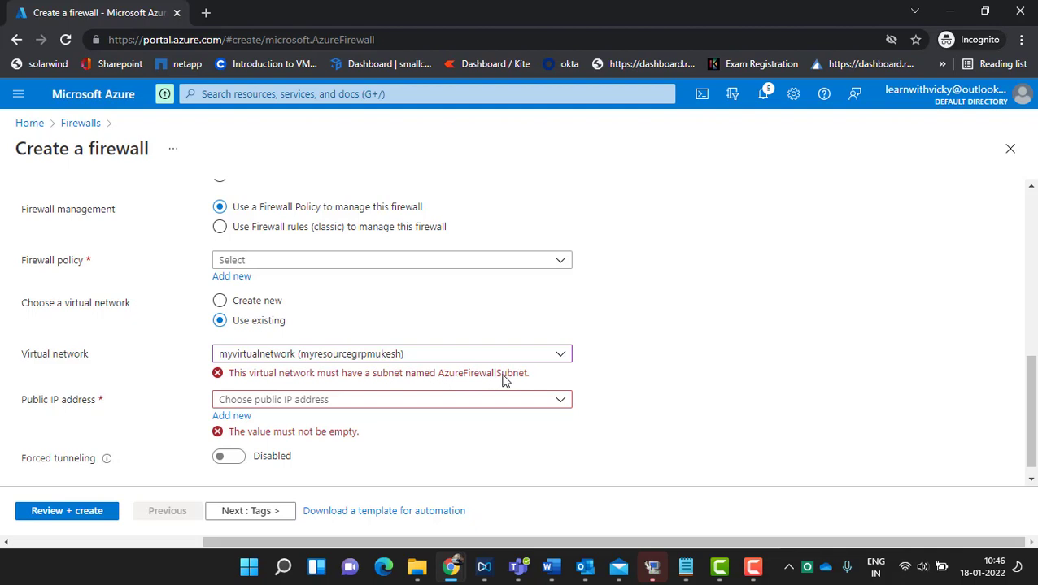
Step: Open the subnet list of the virtual network myvirtualnetwork
left_click(18, 94)
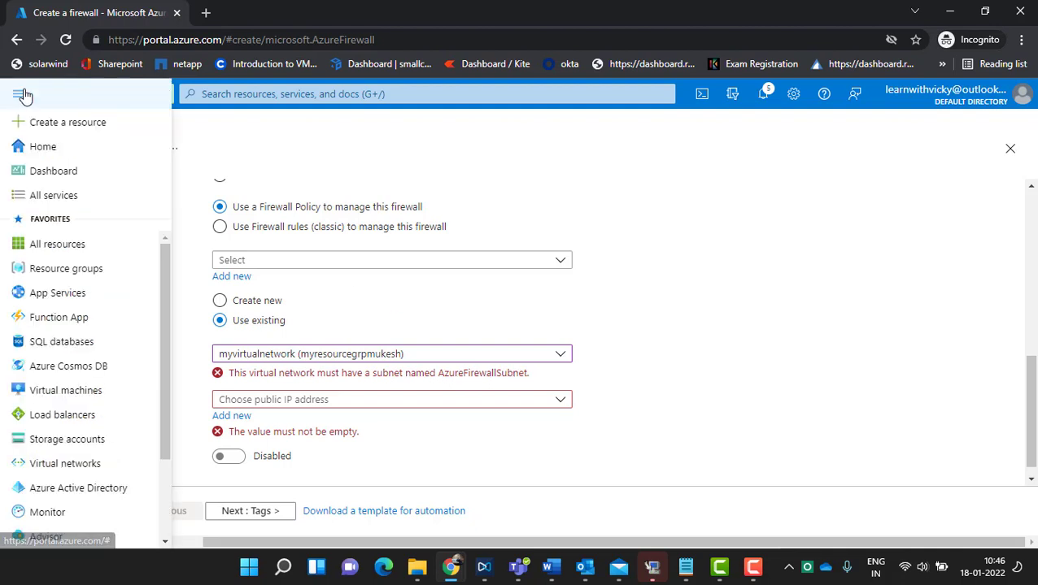
left_click(64, 464)
left_click(592, 127)
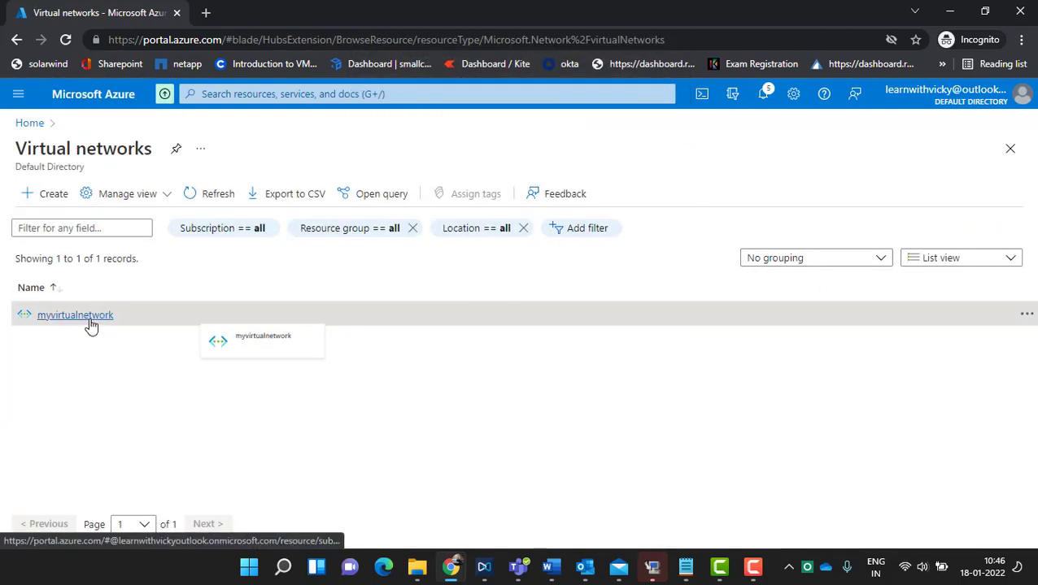
left_click(91, 319)
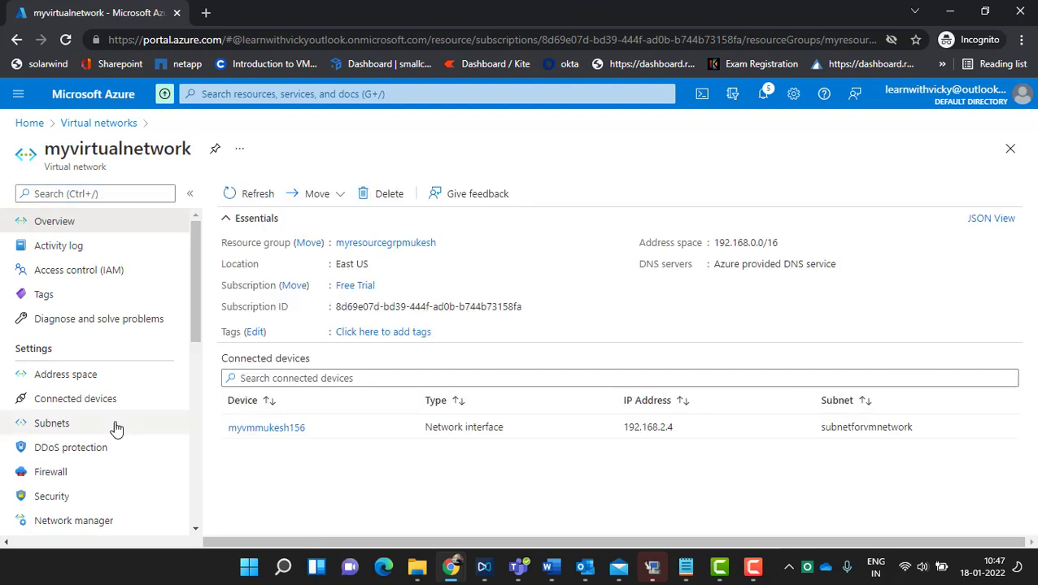
left_click(83, 425)
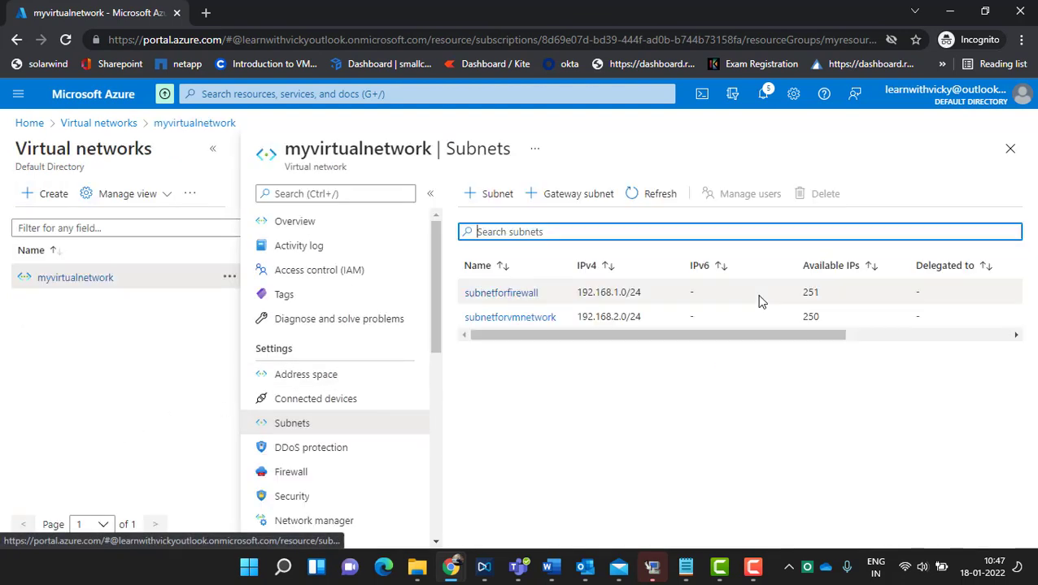
Step: Try to rename the subnet subnetforfirewall in its settings, then cancel the edit
left_click(534, 298)
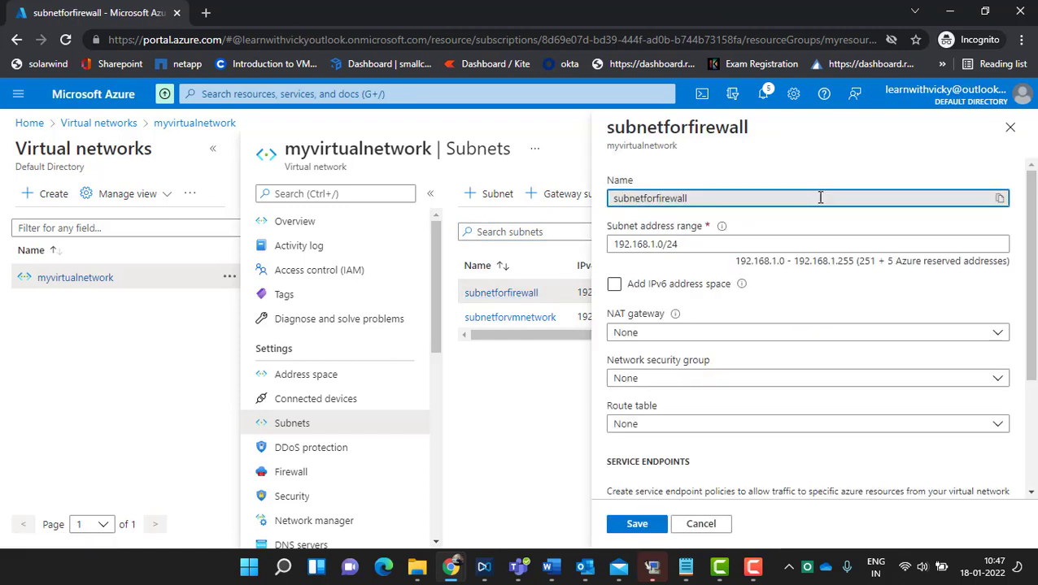
double_click(748, 200)
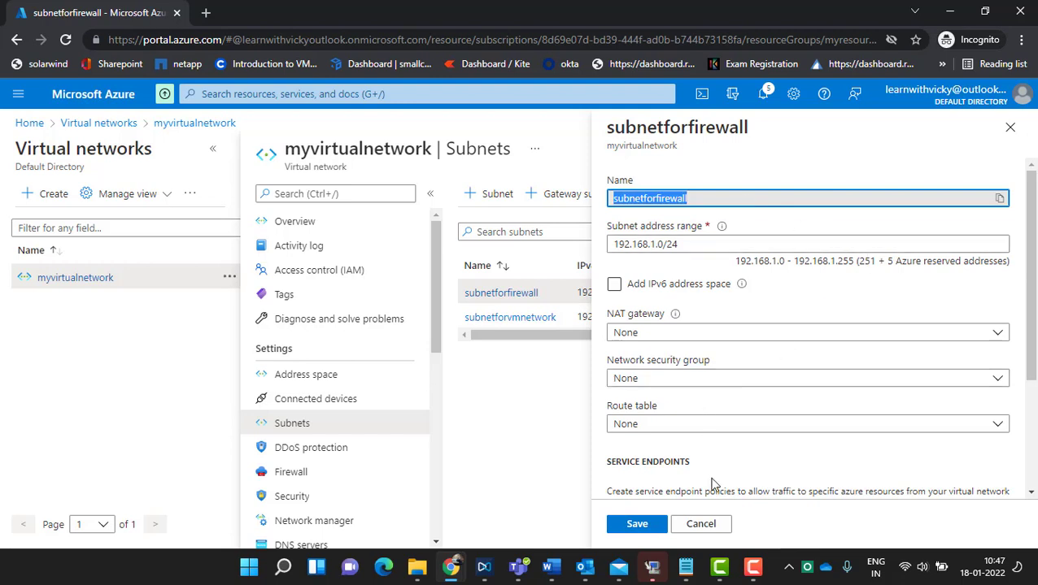
left_click(721, 524)
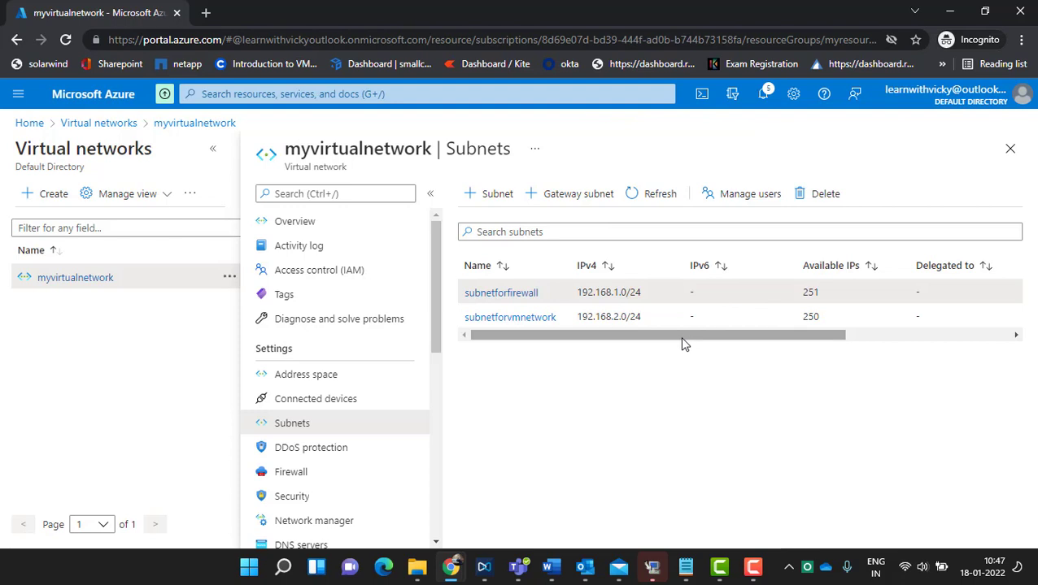
Step: Delete the subnet subnetforfirewall from myvirtualnetwork and confirm the deletion
left_click_drag(683, 338, 894, 333)
left_click(824, 195)
left_click(497, 278)
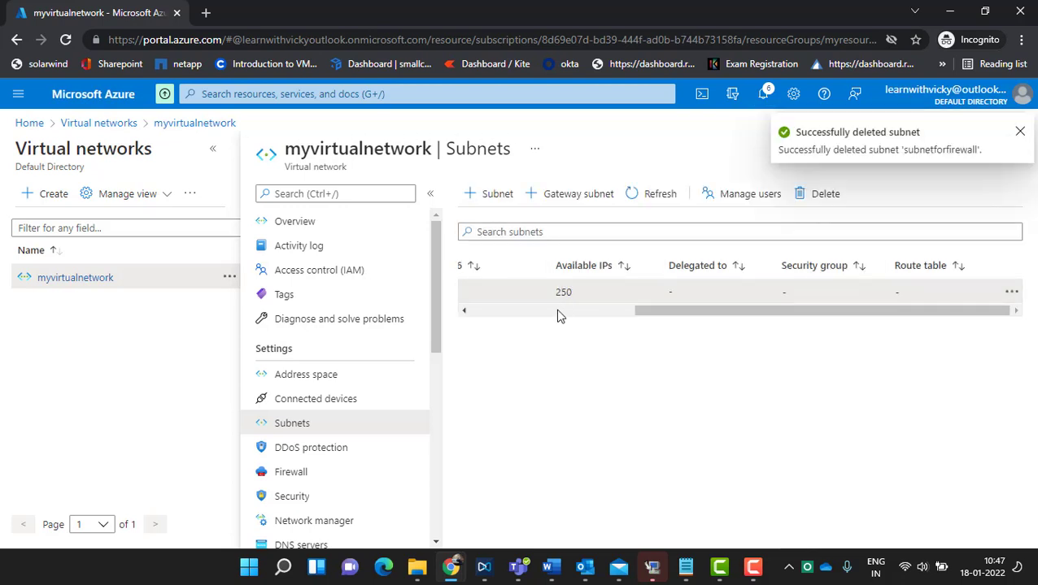
Step: Add a subnet named AzureFirewallSubnet with the address range 192.168.1.0/24 to myvirtualnetwork, and check it in the subnet list
left_click(557, 311)
left_click(499, 198)
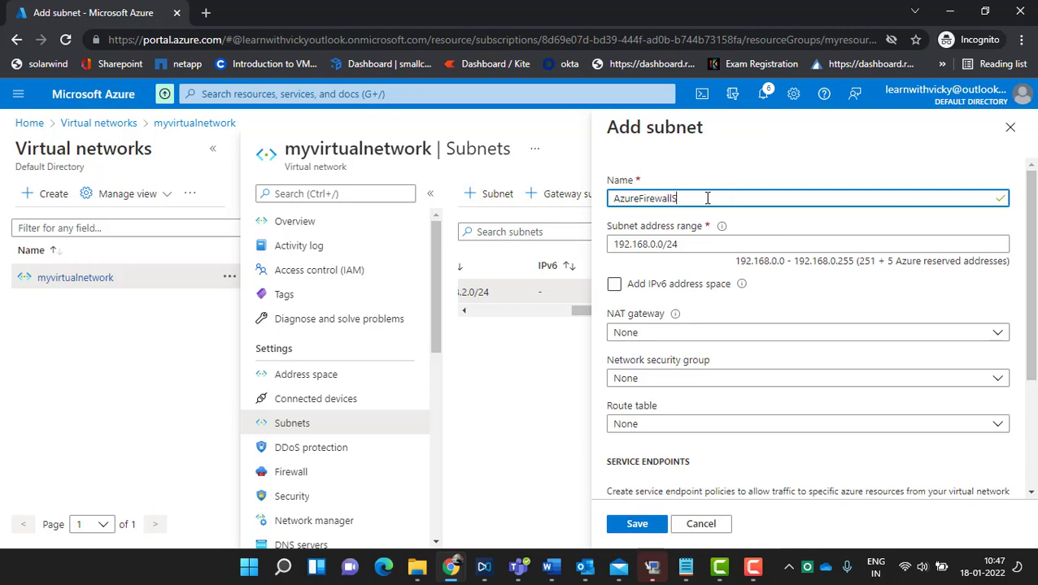
type("AzureFirewallSubnet")
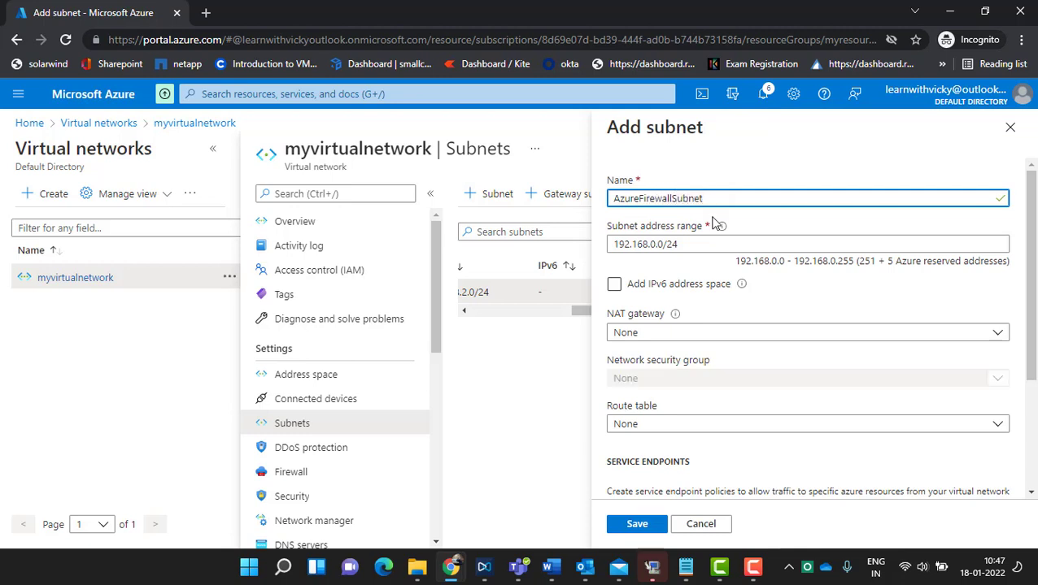
left_click(657, 244)
key("BackSpace")
type("1")
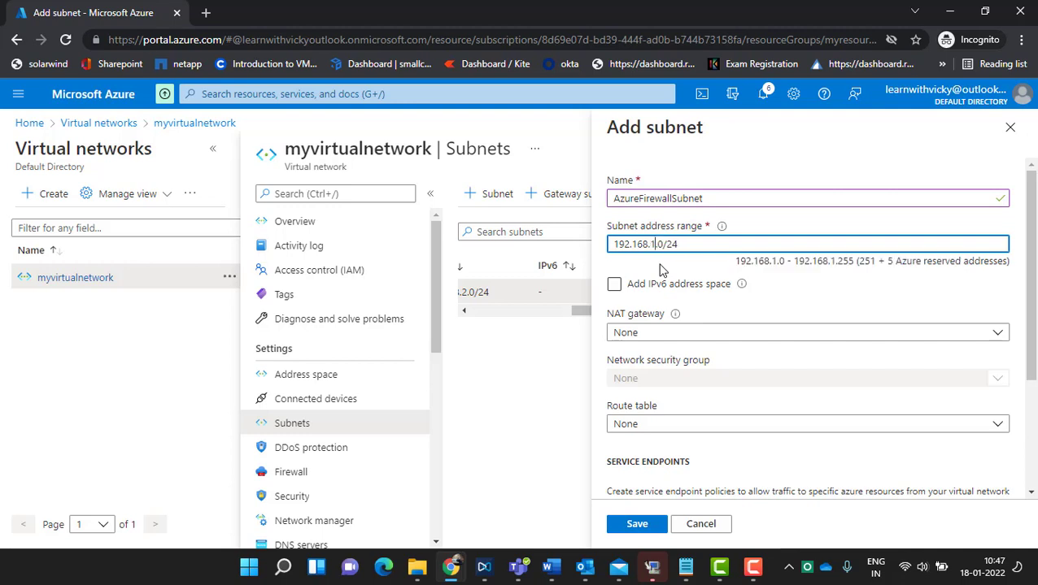
left_click(638, 523)
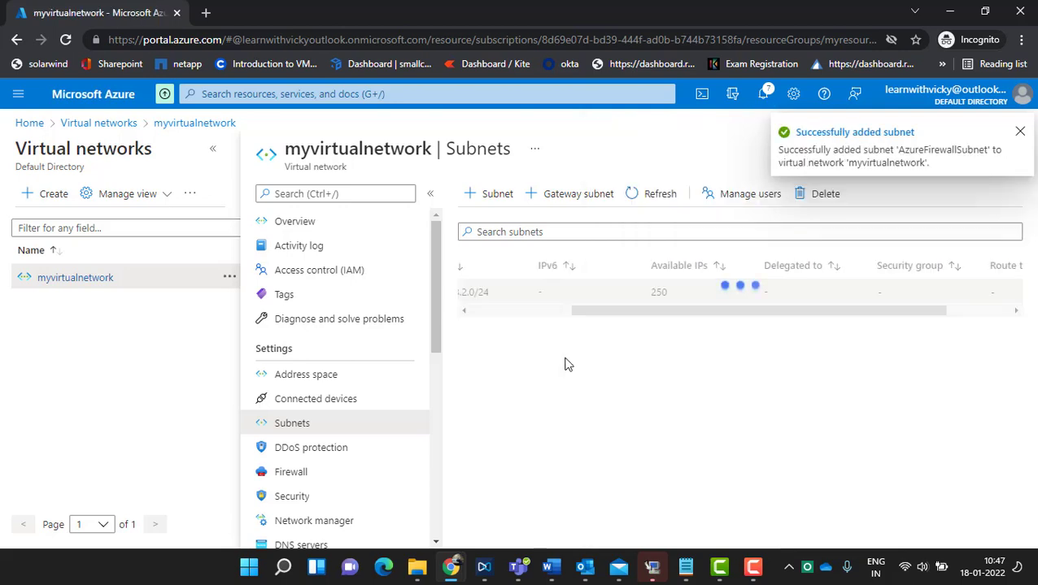
scroll(520, 336, "left", 1)
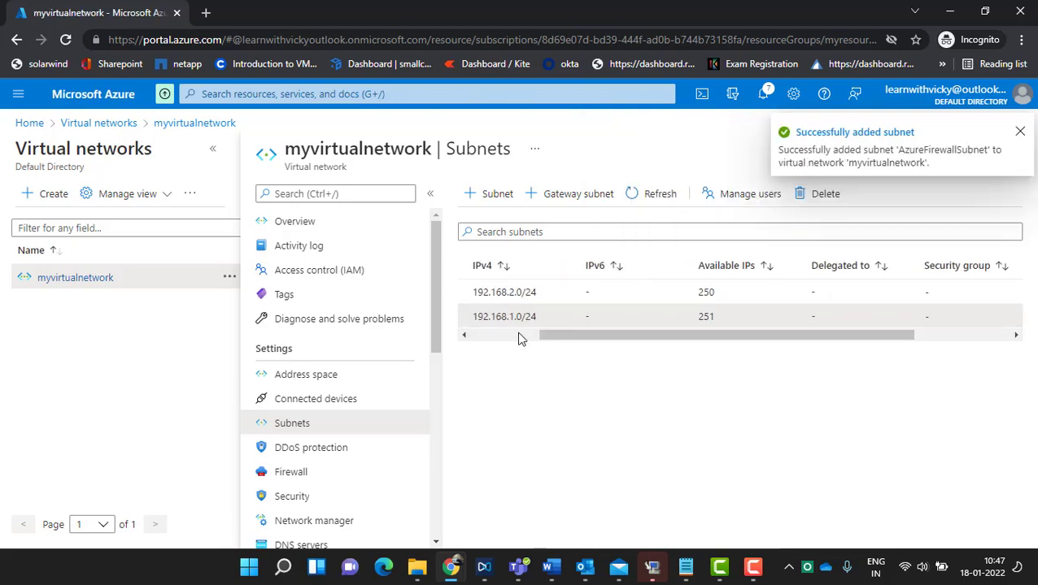
left_click_drag(578, 336, 461, 344)
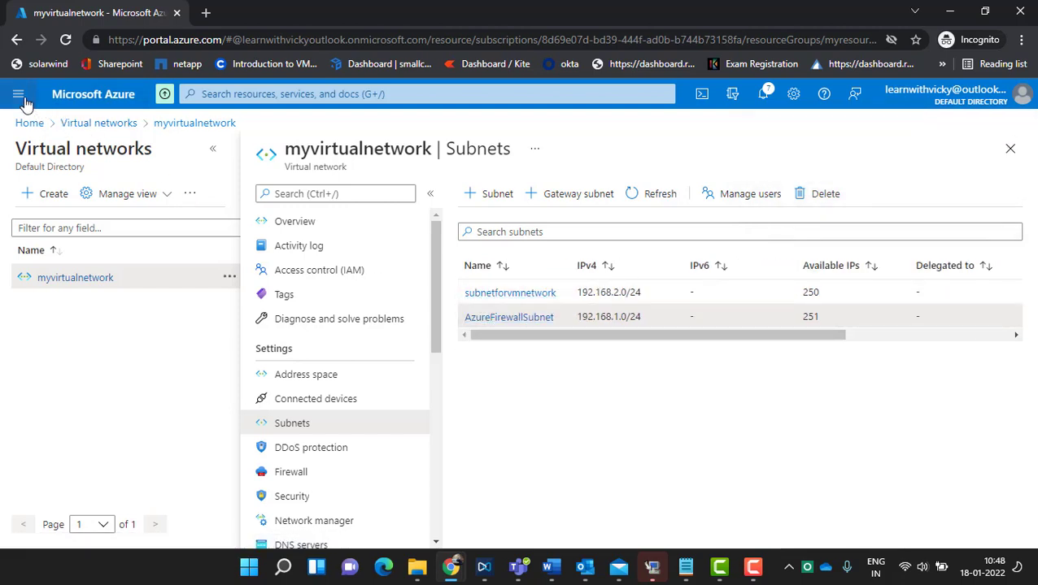
Step: Find the Firewalls service through the portal search for firewall and start creating a new firewall
left_click(213, 94)
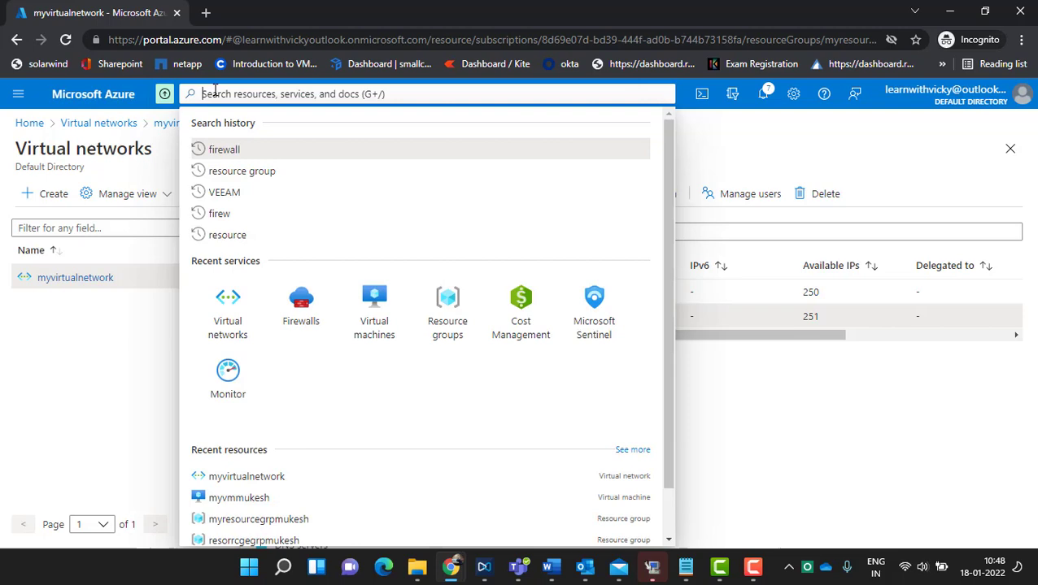
left_click(244, 149)
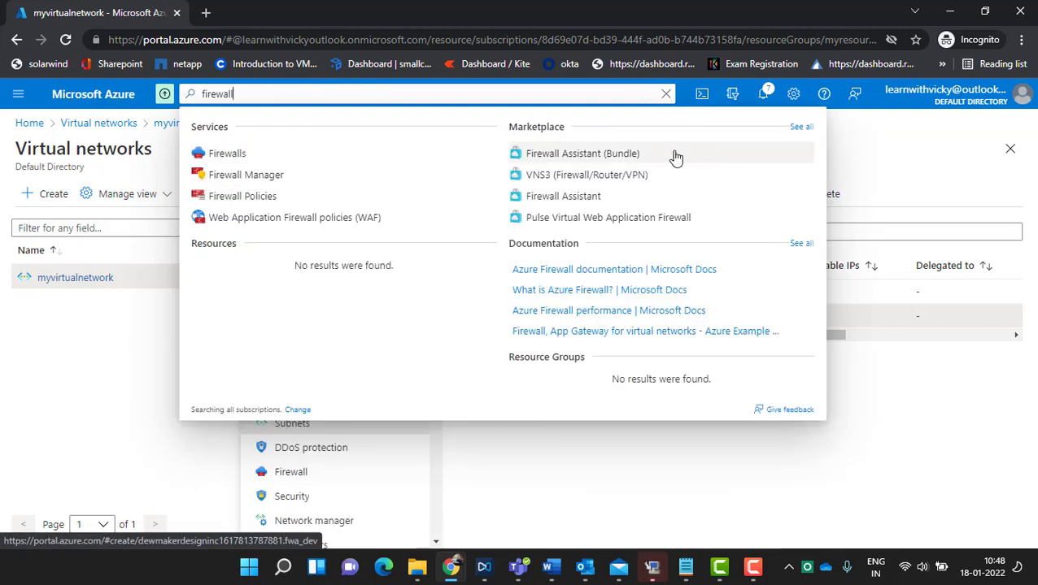
left_click(225, 156)
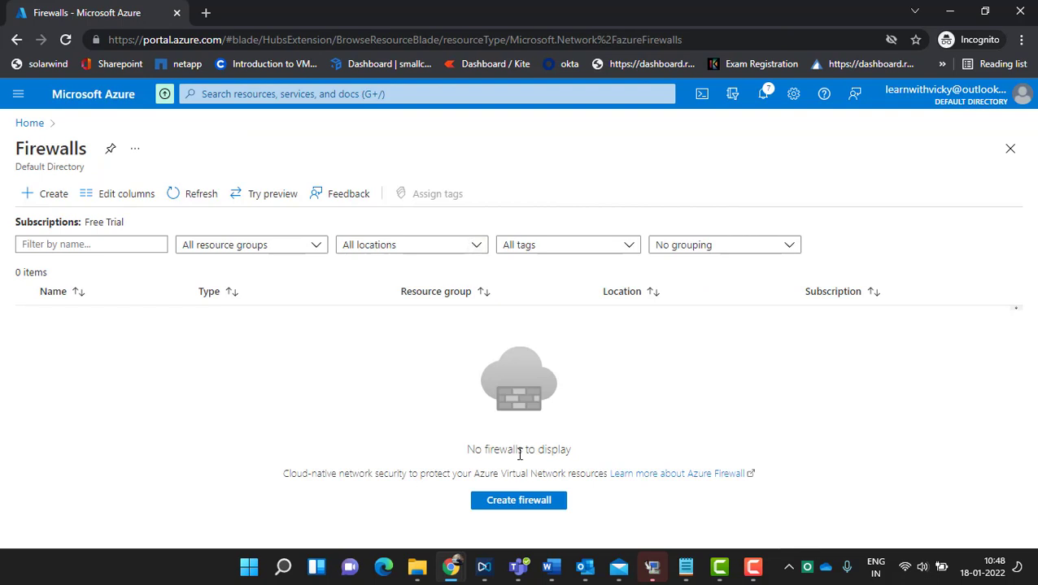
left_click(509, 505)
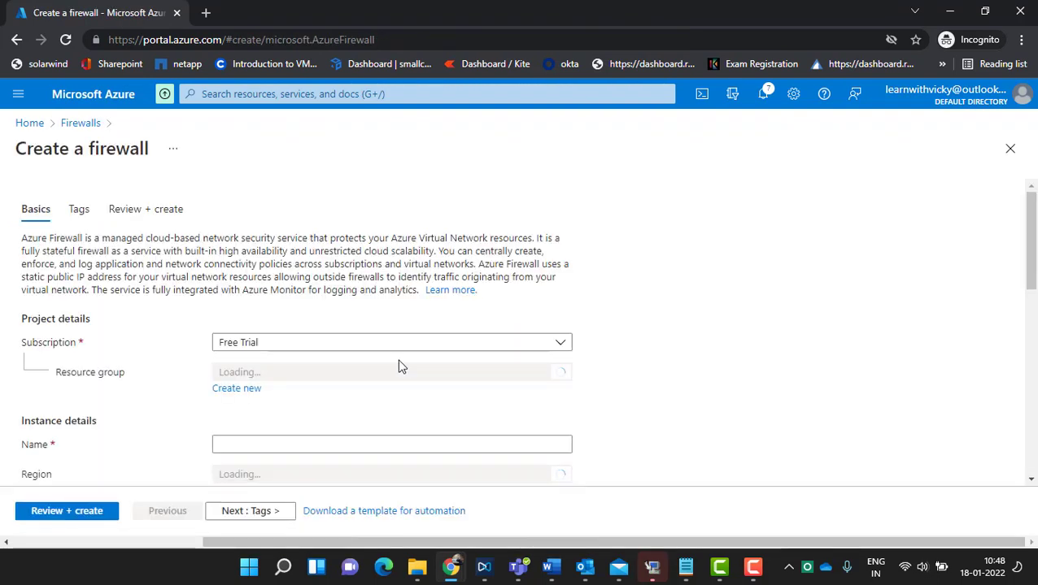
Step: Select the project's existing resource group for the firewall and enter myfirewall as its name
left_click(326, 376)
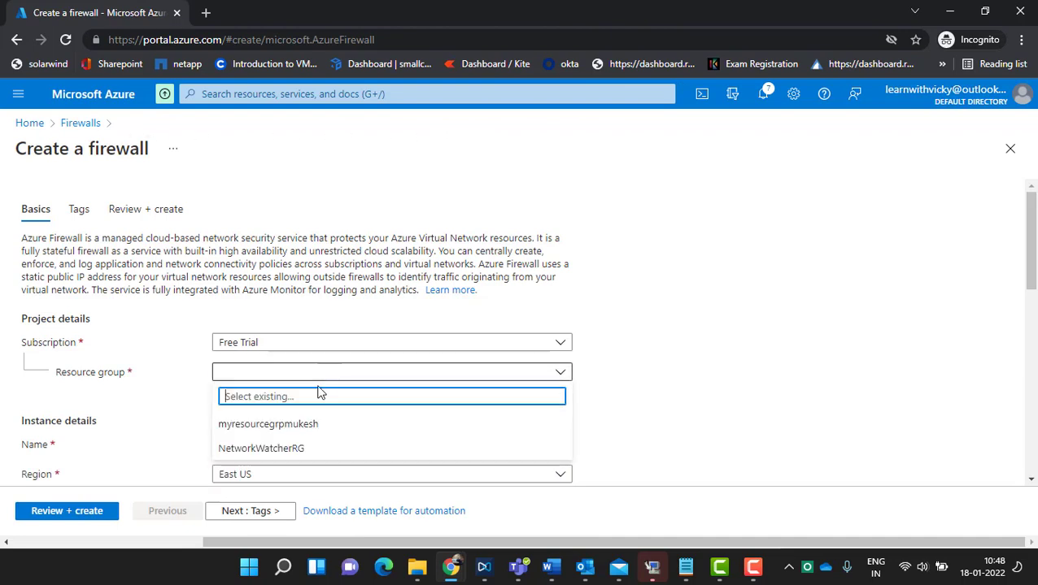
left_click(297, 424)
scroll(622, 376, "down", 1)
left_click(288, 370)
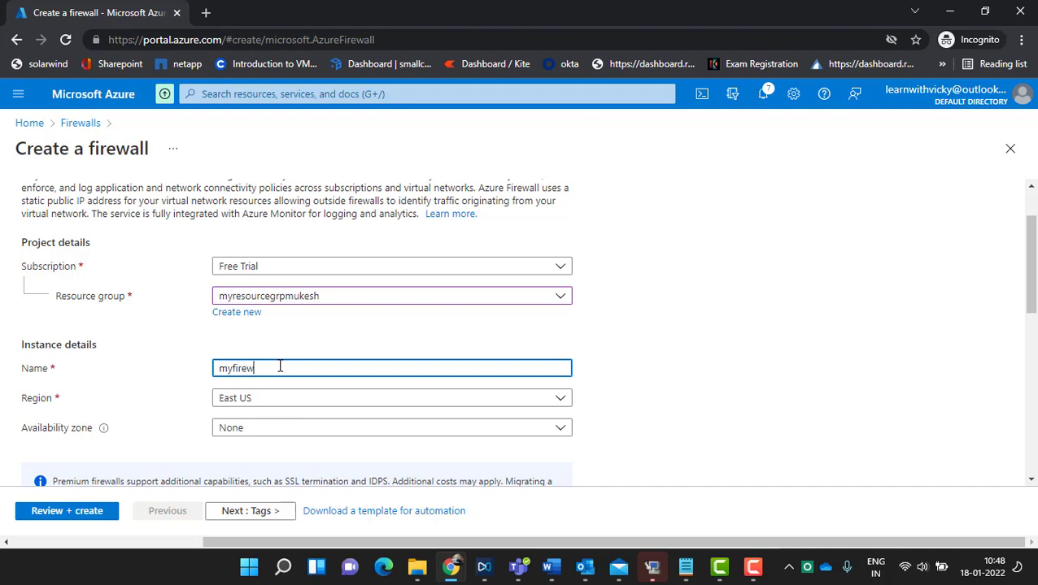
Step: Set the firewall tier to Standard and use the existing virtual network myvirtualnetwork
scroll(768, 324, "down", 3)
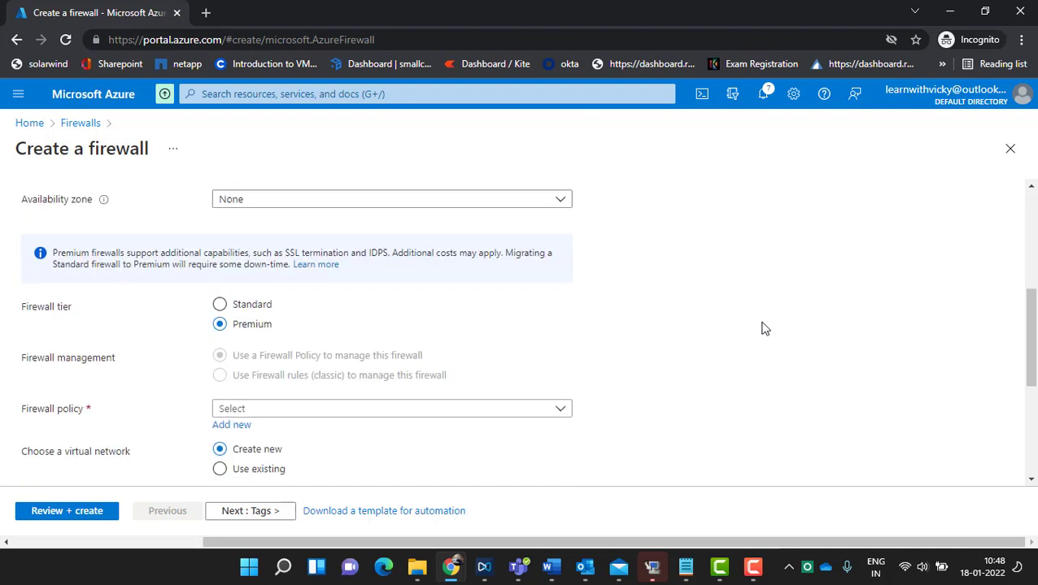
left_click(254, 307)
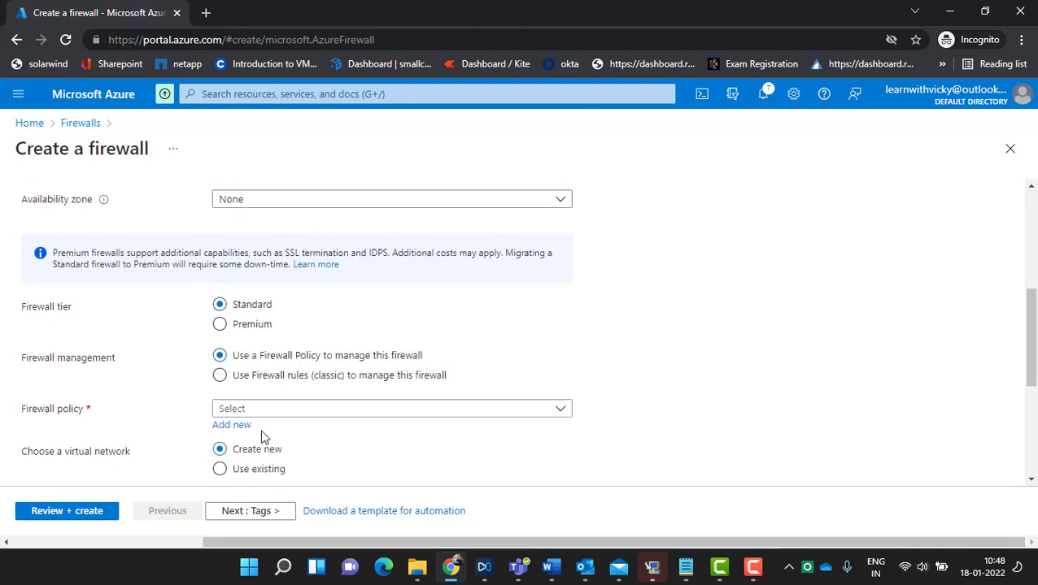
left_click(260, 469)
scroll(281, 451, "down", 2)
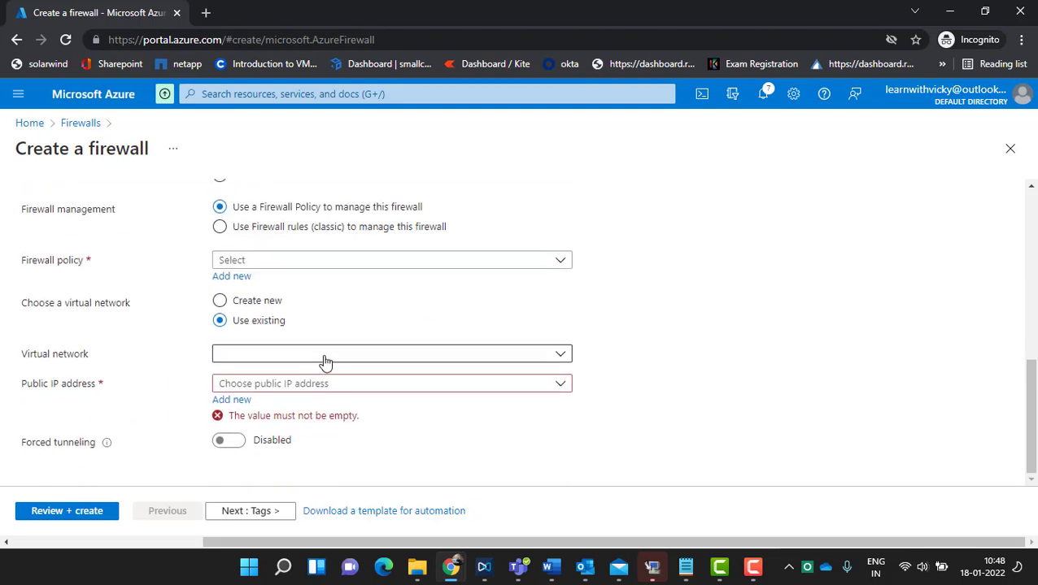
left_click(325, 361)
left_click(297, 411)
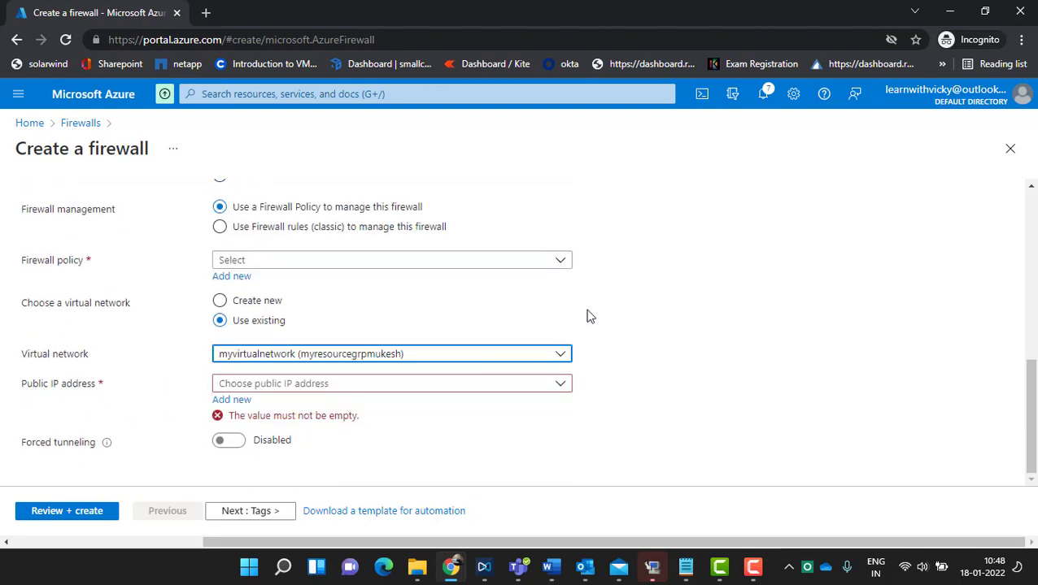
Step: Add a new public IP address named myfirewallpublicip for the firewall
left_click(277, 387)
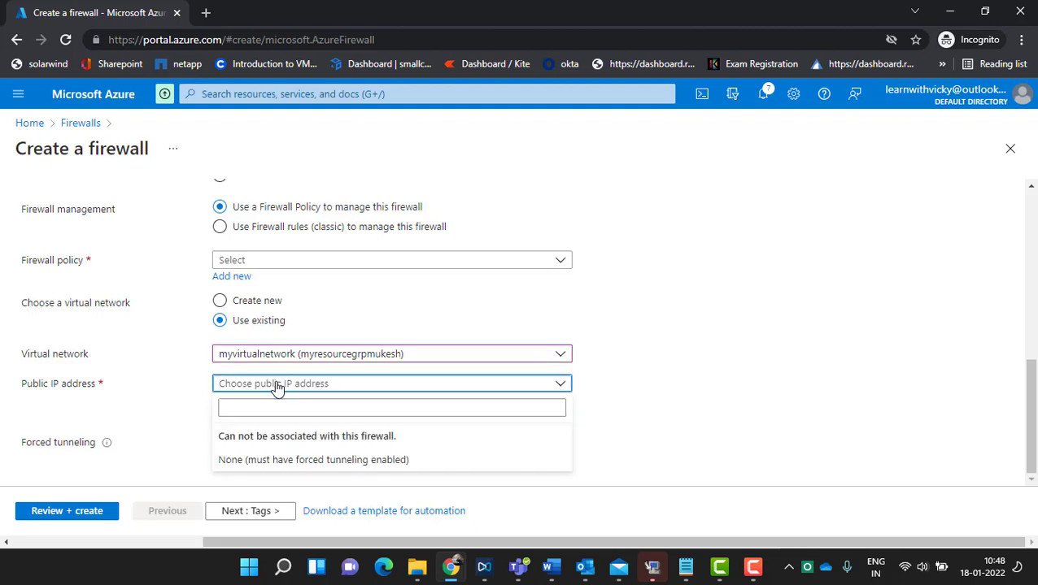
left_click(275, 387)
left_click(233, 400)
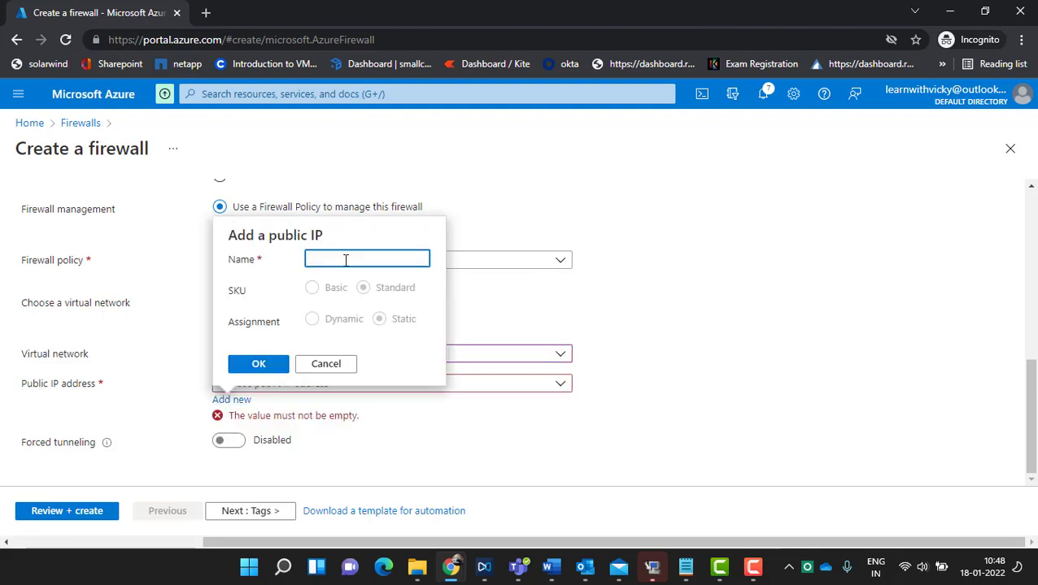
type("myfirewallpublicip")
left_click(271, 364)
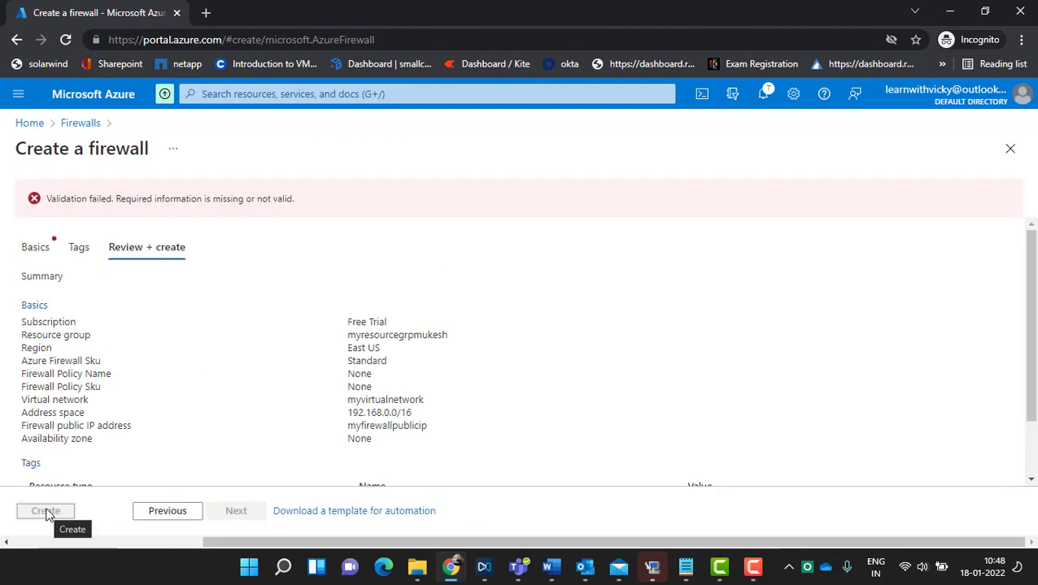
Step: Add a new firewall policy named mypolicyfirewall to the firewall and submit the firewall for creation
left_click(56, 252)
scroll(448, 380, "down", 5)
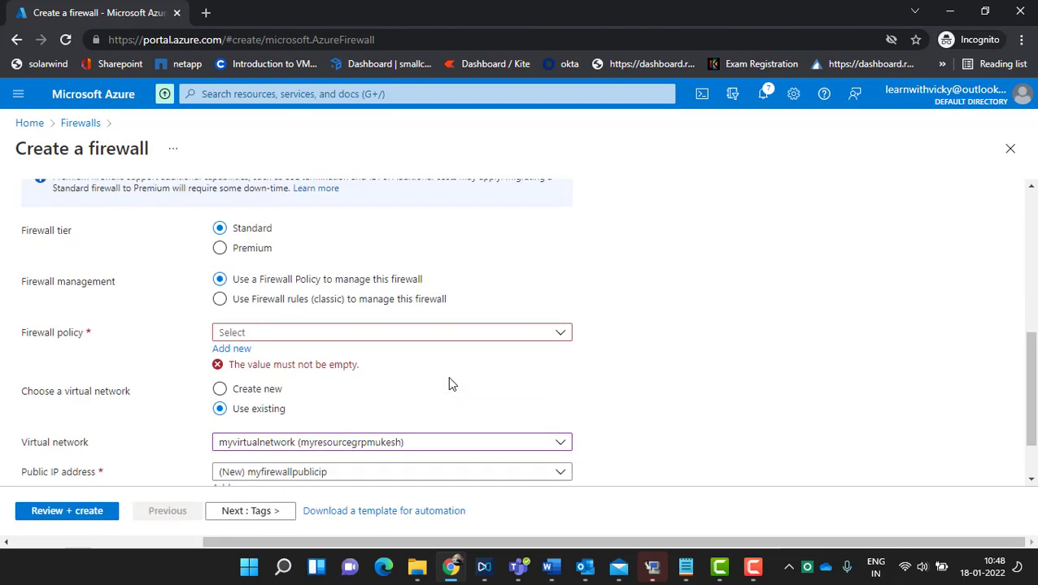
left_click(313, 332)
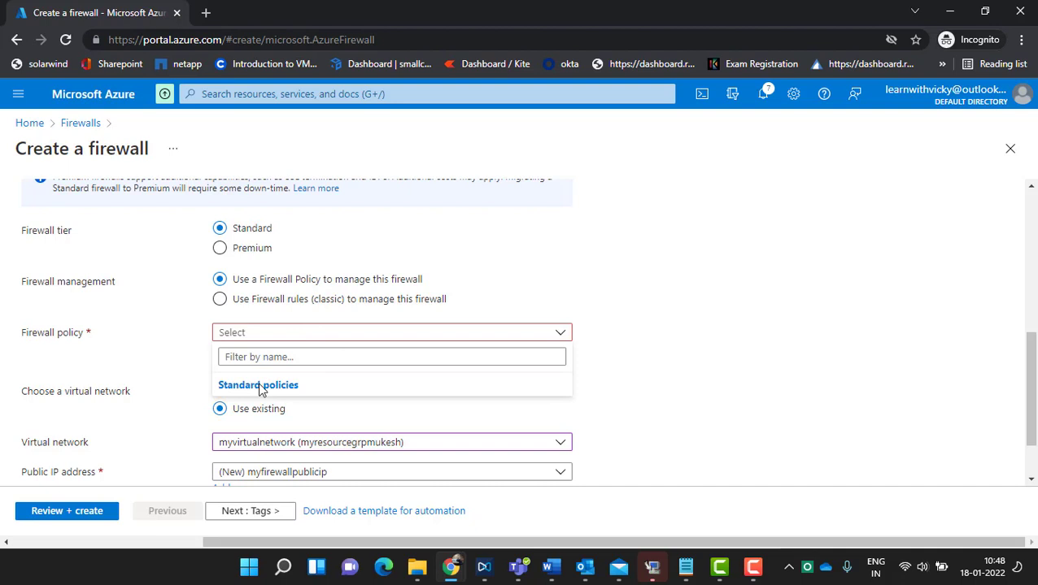
left_click(274, 356)
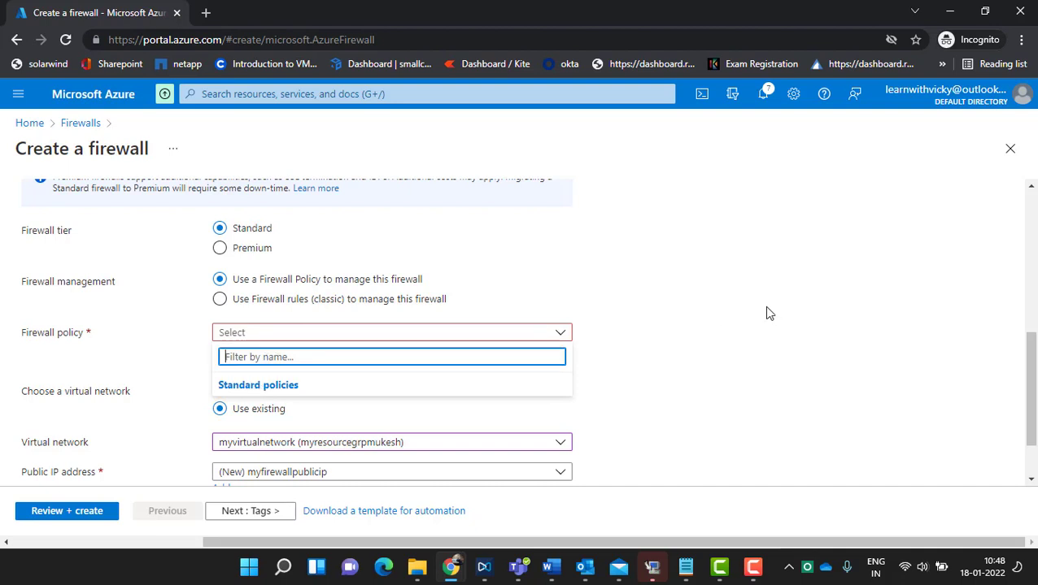
left_click(769, 313)
left_click(238, 349)
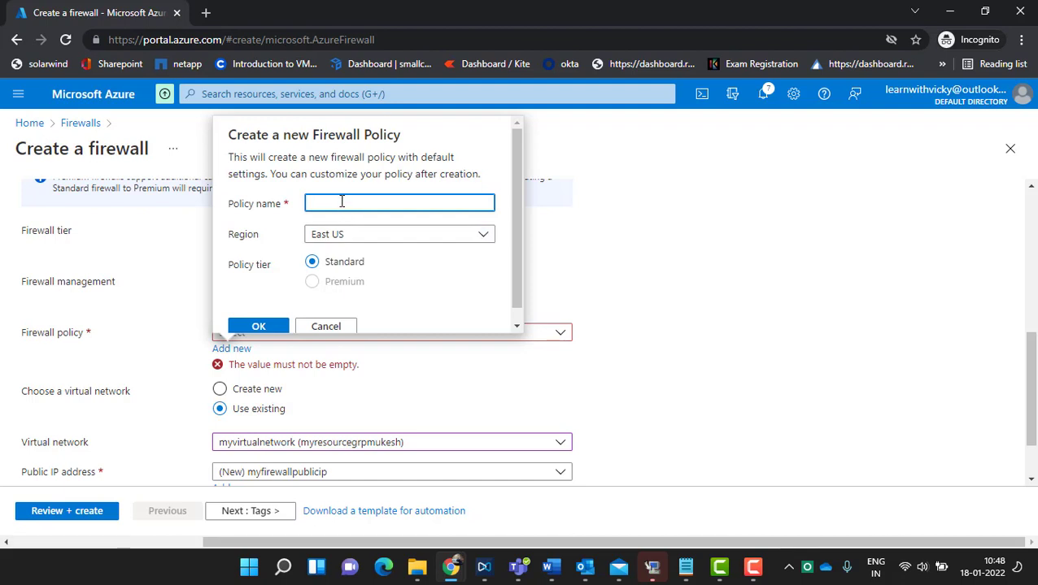
type("mypolicyfirewall")
left_click(261, 330)
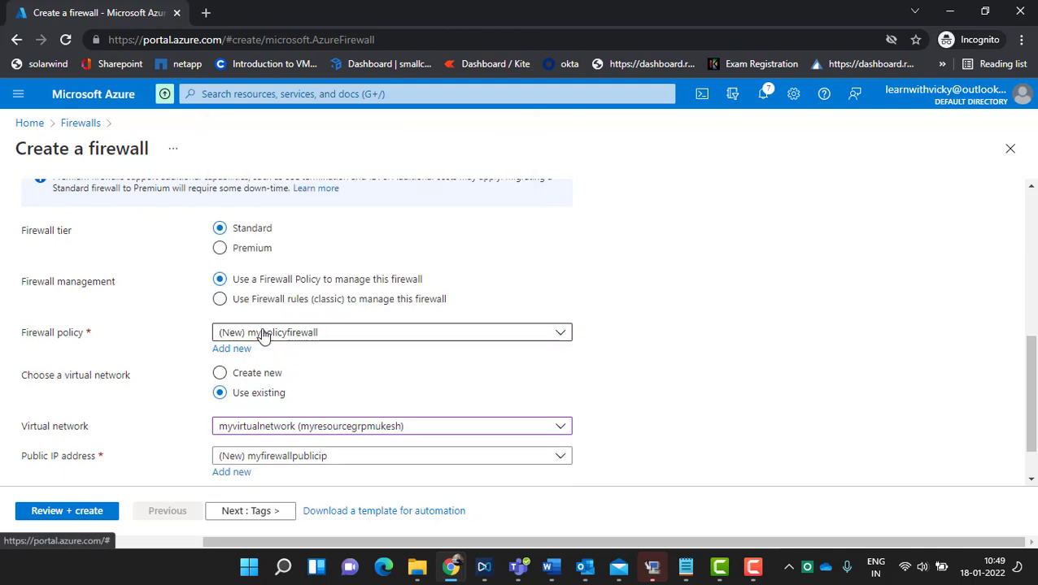
left_click(79, 511)
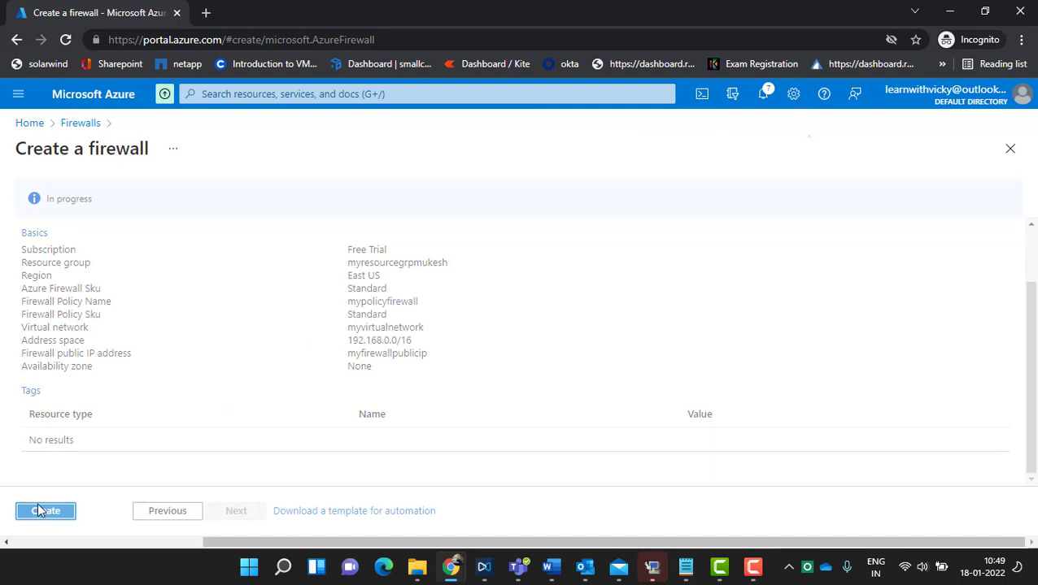
left_click(43, 520)
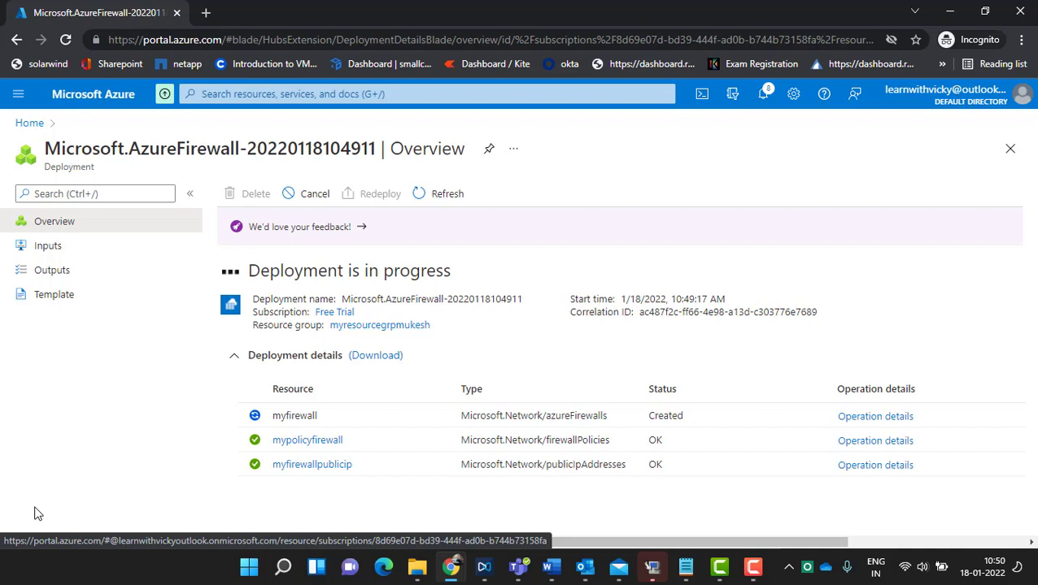
Step: Switch to Remote Desktop Connection by running mstsc and enter 192.168.2.4 as the computer
key("super+r")
type("mstsc")
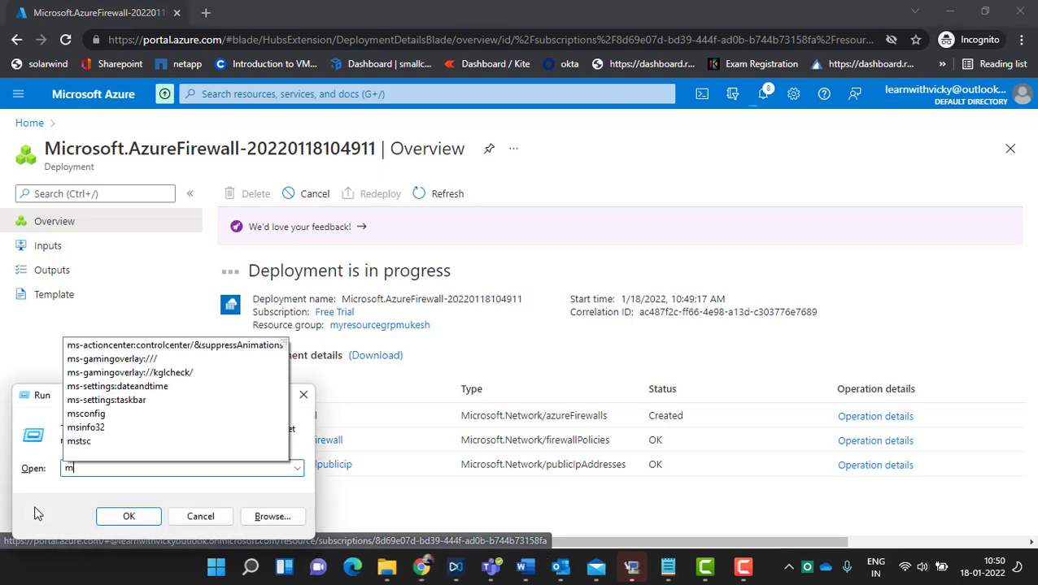
key("Return")
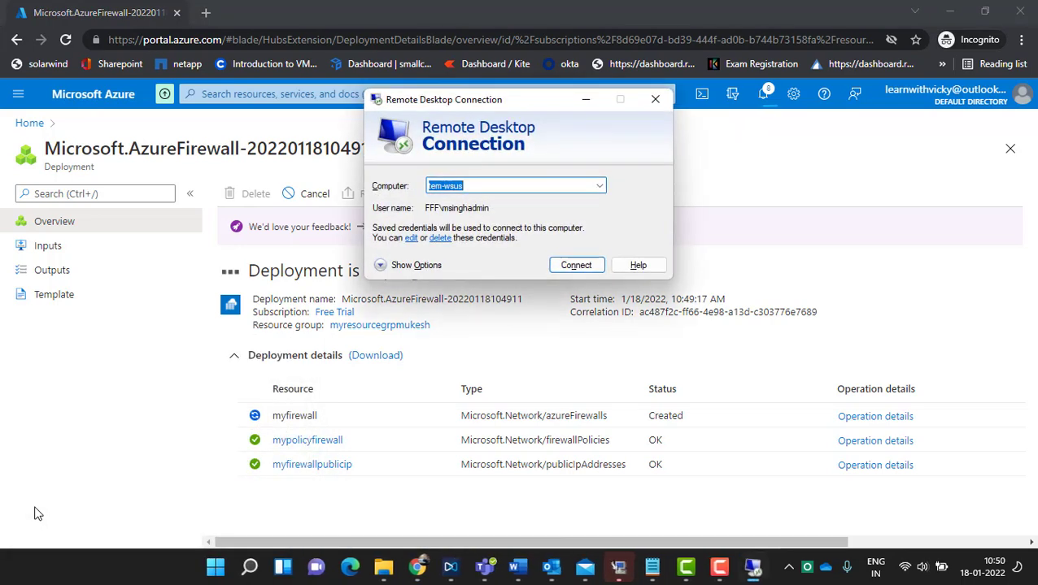
key("BackSpace")
type("1")
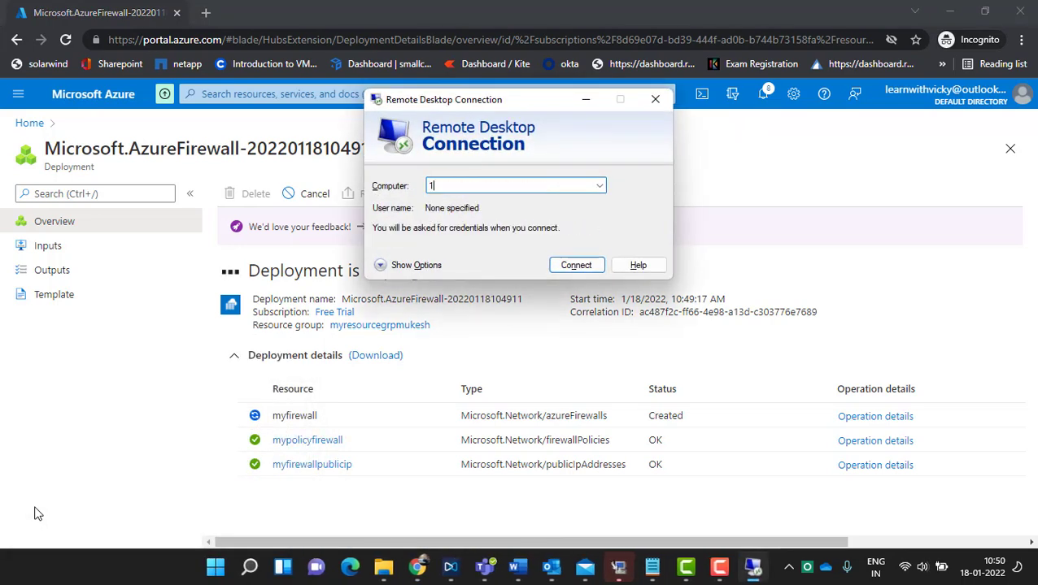
type("92.168.2.2")
left_click_drag(523, 103, 814, 123)
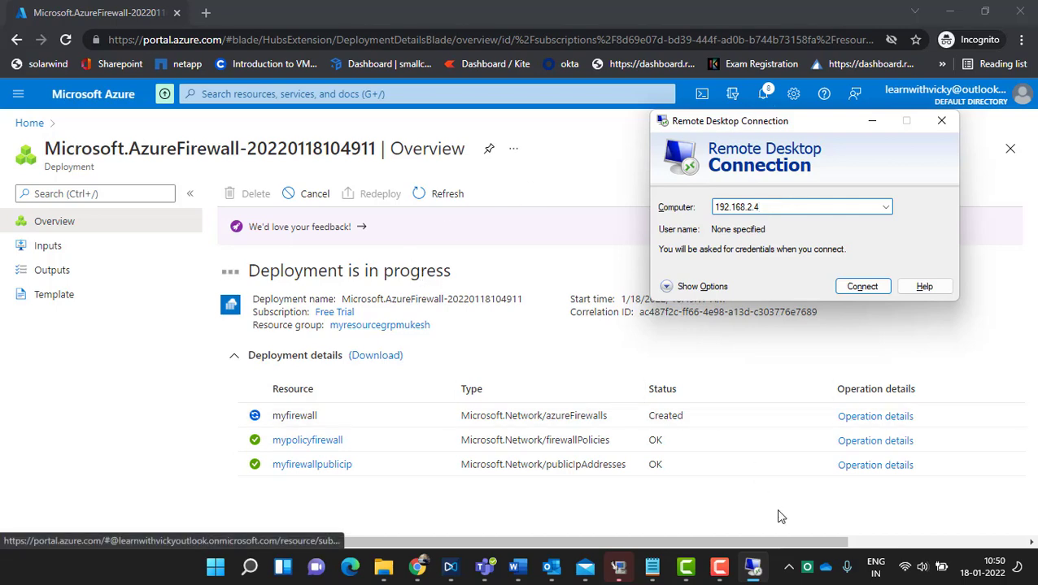
left_click(719, 567)
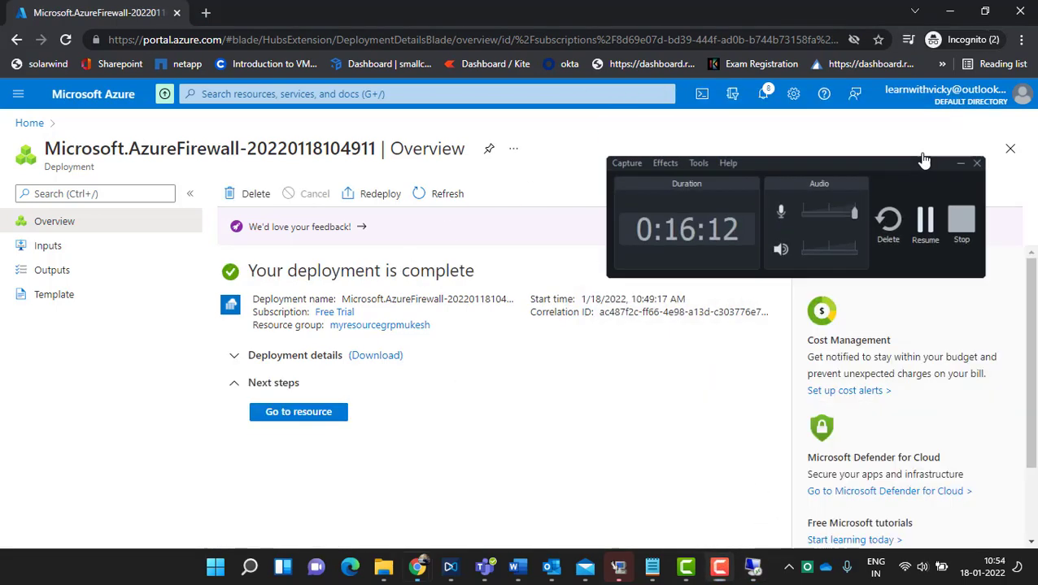
left_click(922, 162)
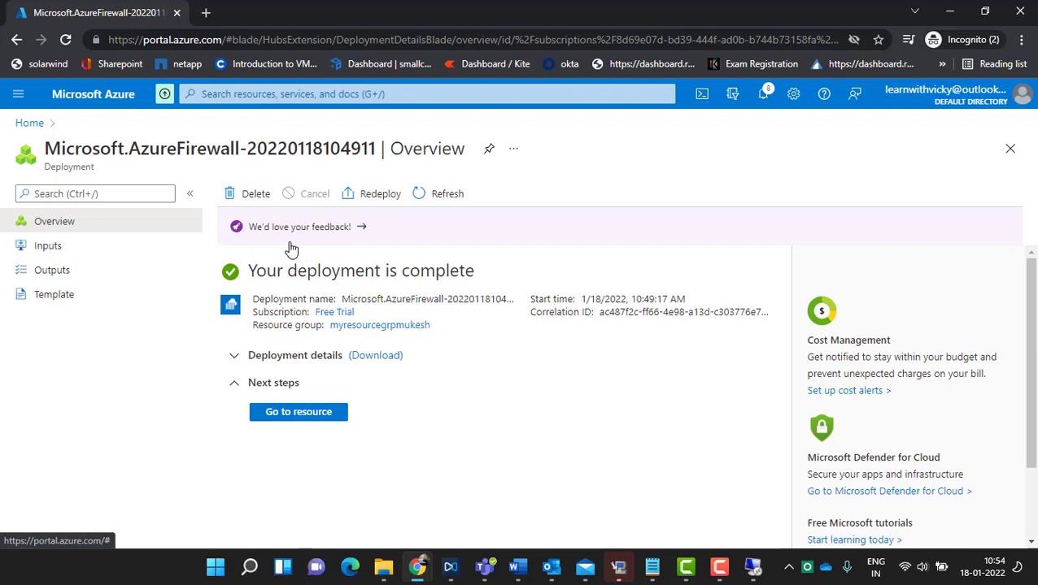
Step: Open the deployed myfirewall resource and look through its essentials, policy, rules and threat intelligence overview
left_click(283, 415)
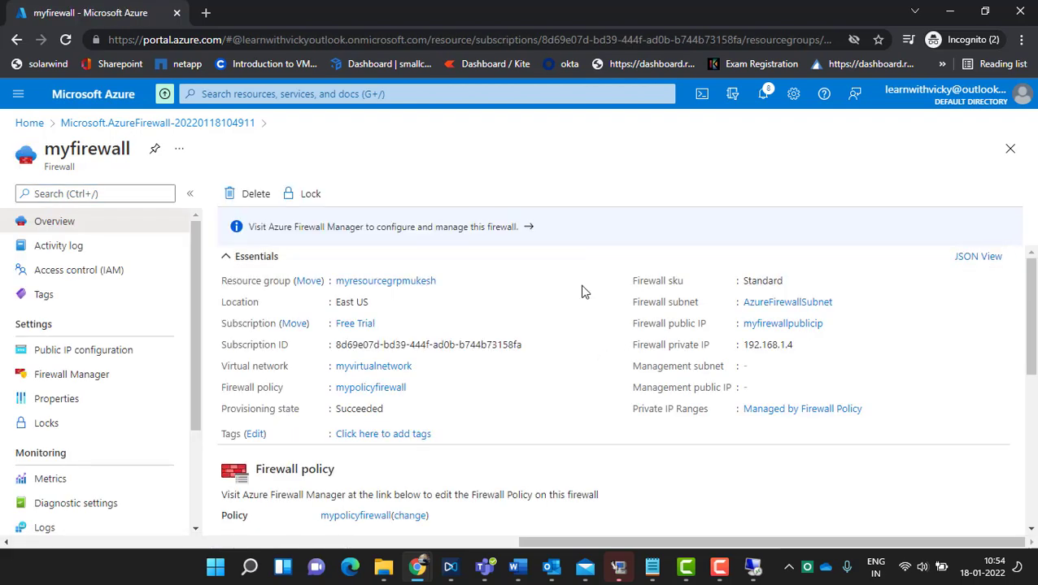
scroll(695, 371, "down", 1)
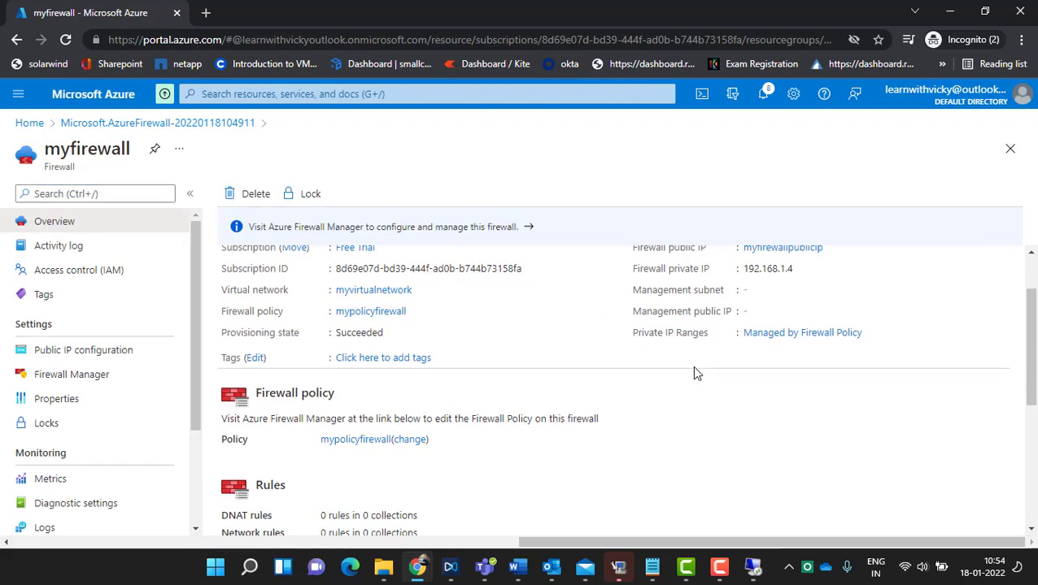
scroll(726, 350, "down", 3)
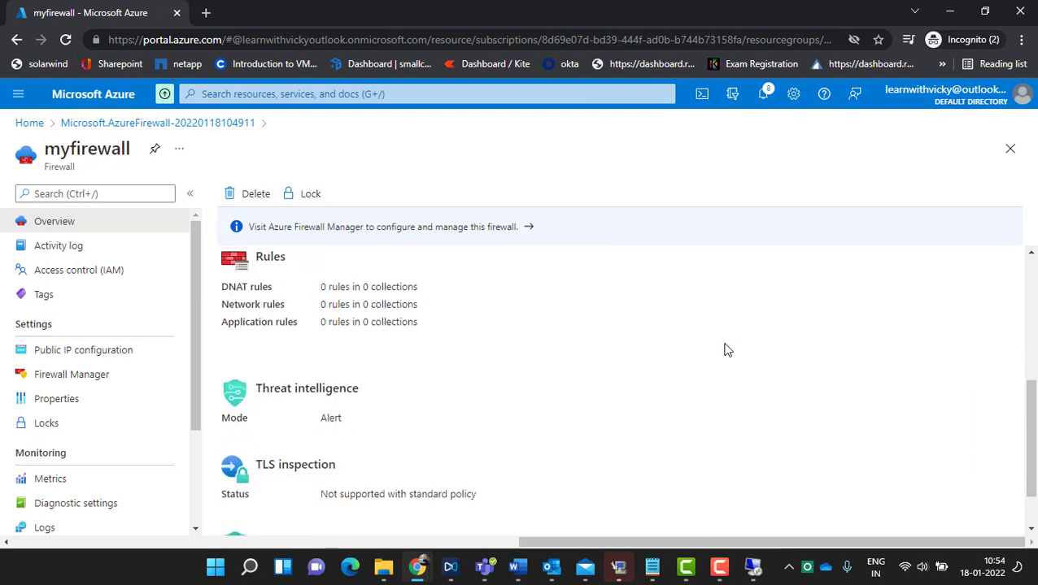
scroll(726, 350, "down", 1)
scroll(726, 350, "up", 5)
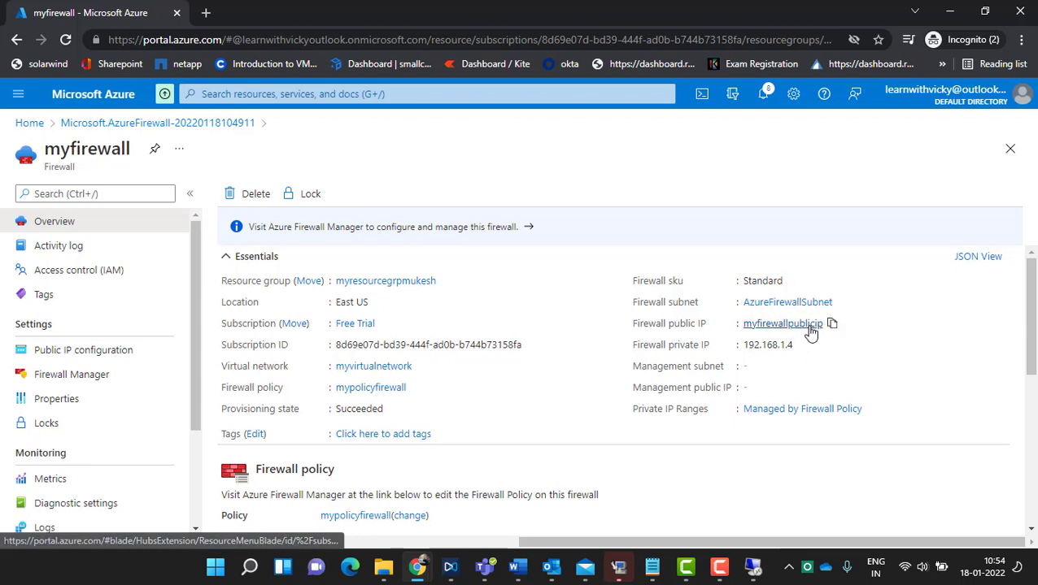
Step: Open the firewall's myfirewallpublicip resource, copy its IP address and expand the remaining details
left_click_drag(632, 323, 688, 325)
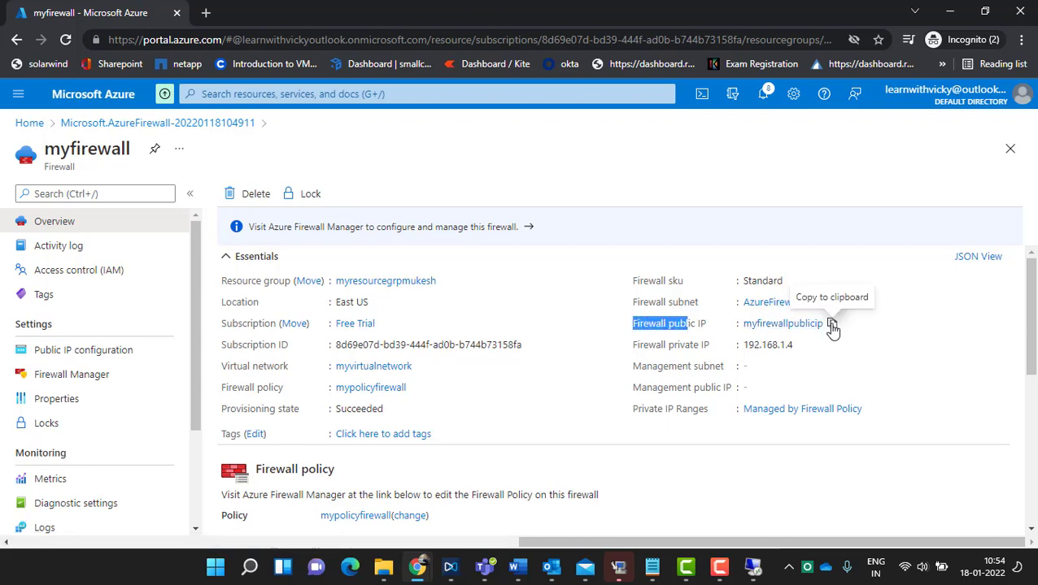
left_click(783, 323)
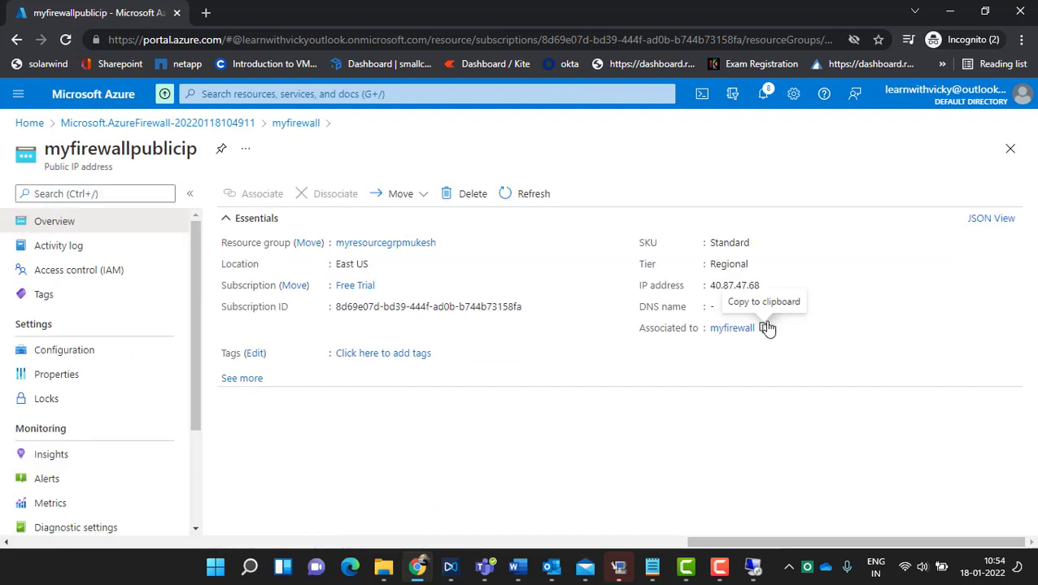
left_click(769, 286)
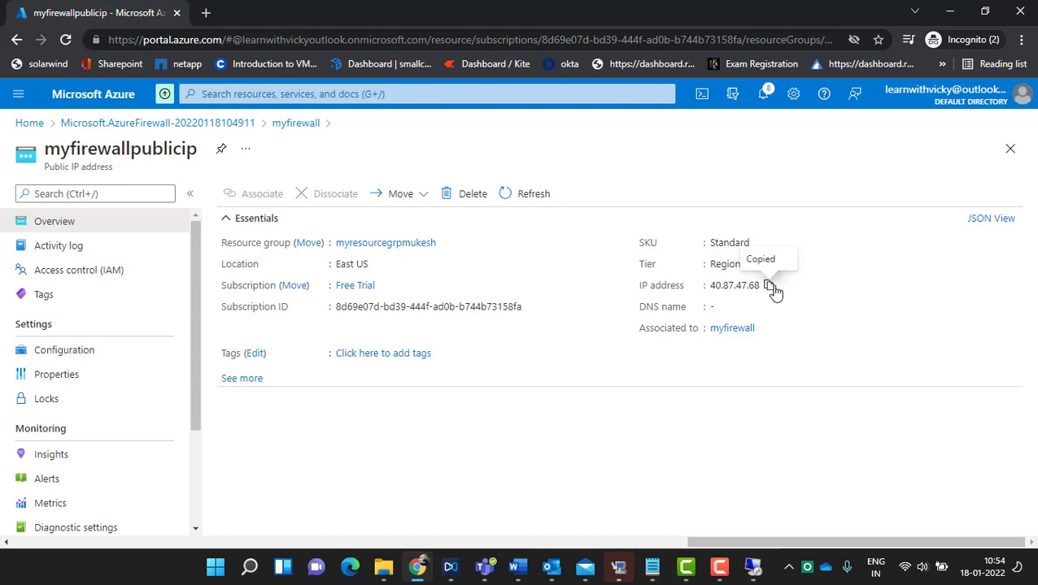
scroll(122, 399, "down", 3)
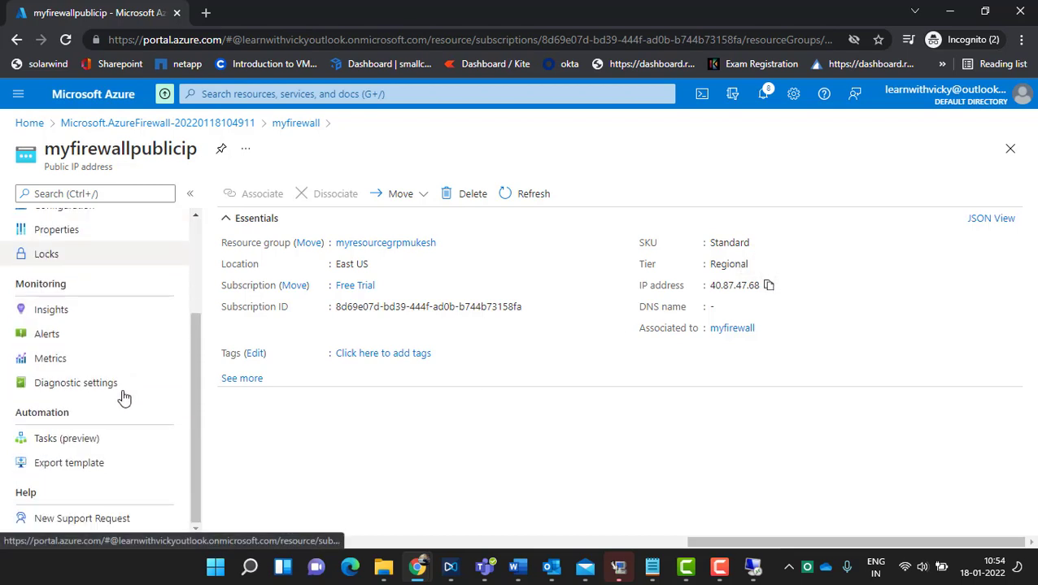
left_click(255, 379)
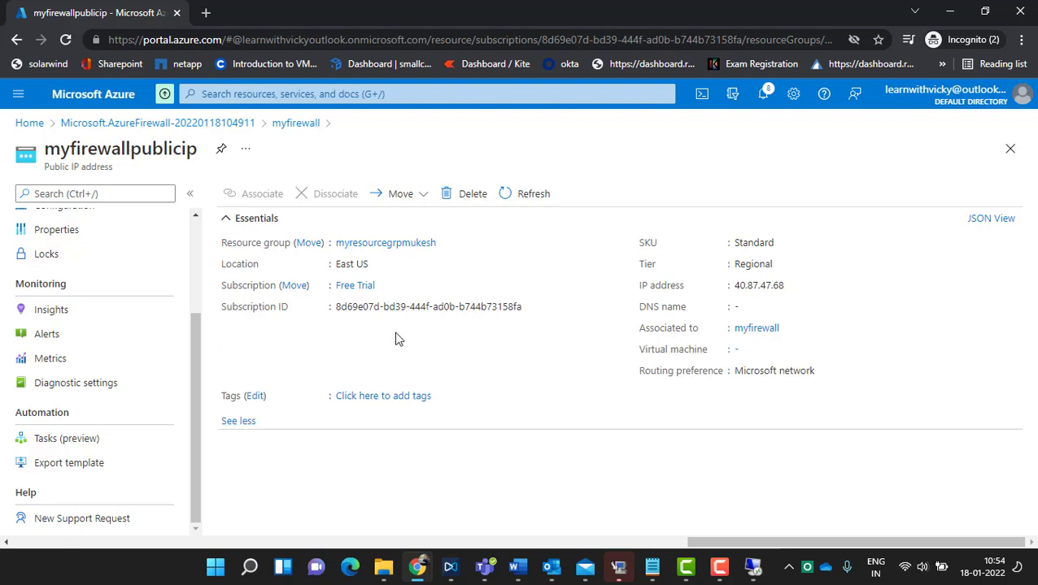
Step: Return to myfirewall and examine its rules summary, available settings and Firewall Manager page
left_click(284, 124)
scroll(600, 379, "down", 2)
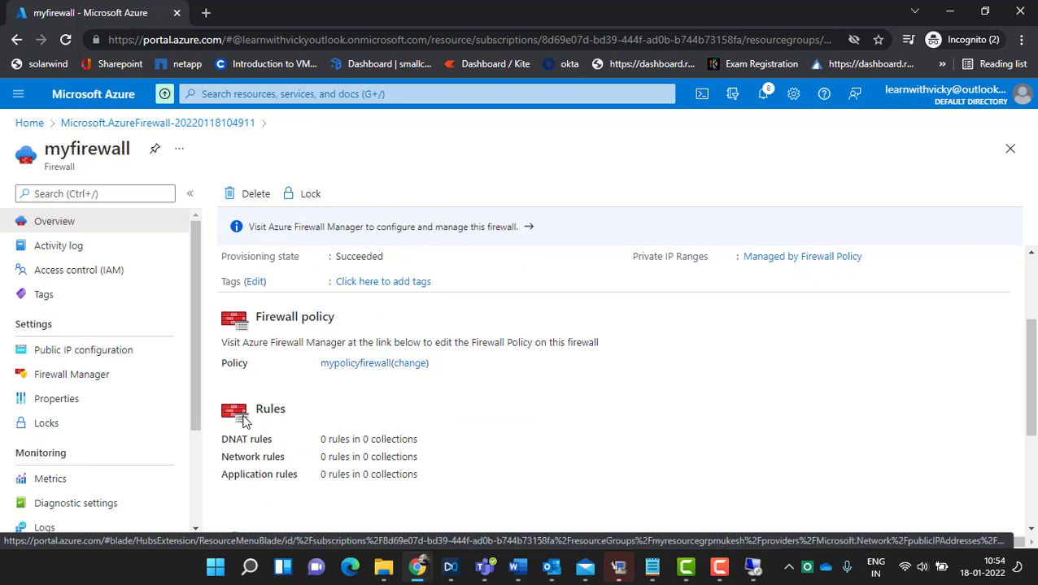
scroll(144, 395, "down", 2)
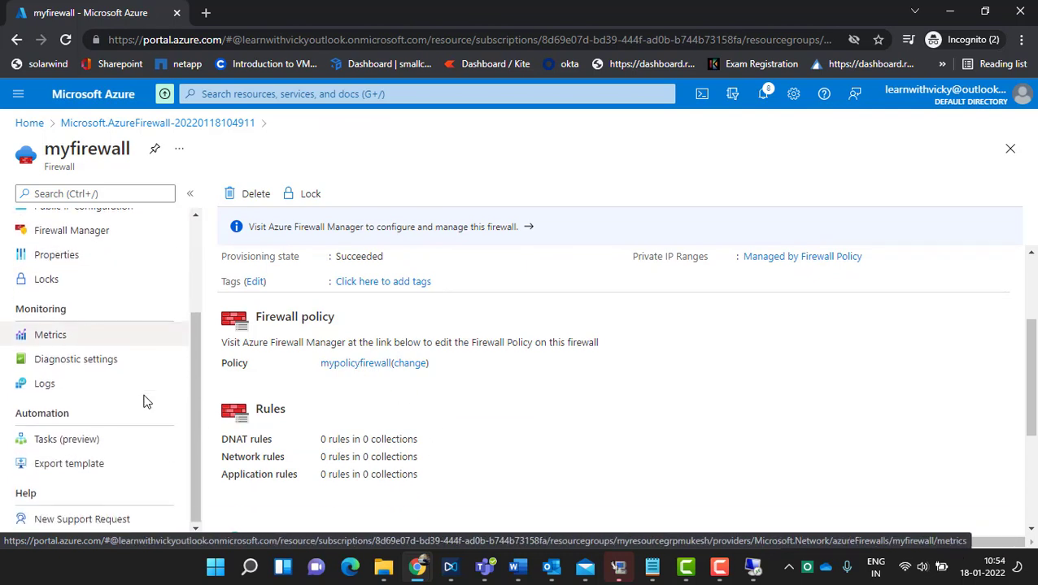
scroll(147, 406, "up", 1)
scroll(146, 409, "up", 1)
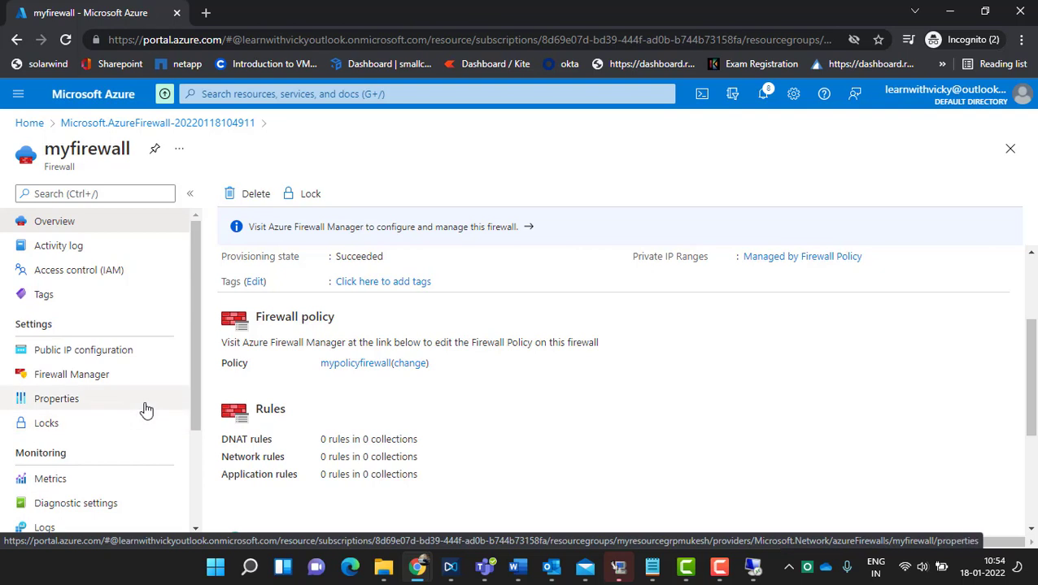
left_click(128, 375)
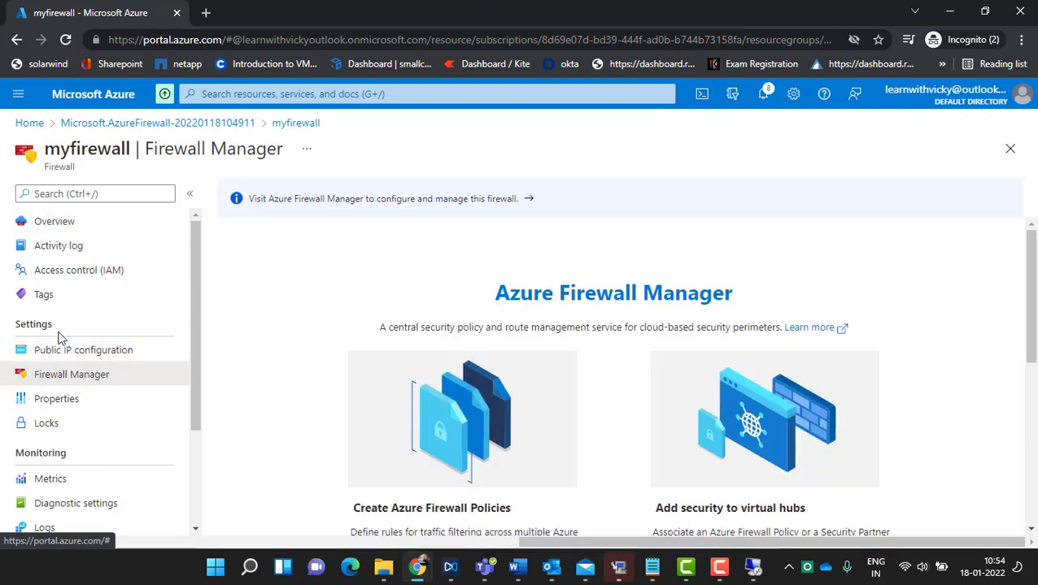
Step: Open the mypolicyfirewall policy from the firewall's overview and display its DNAT rules
left_click(55, 225)
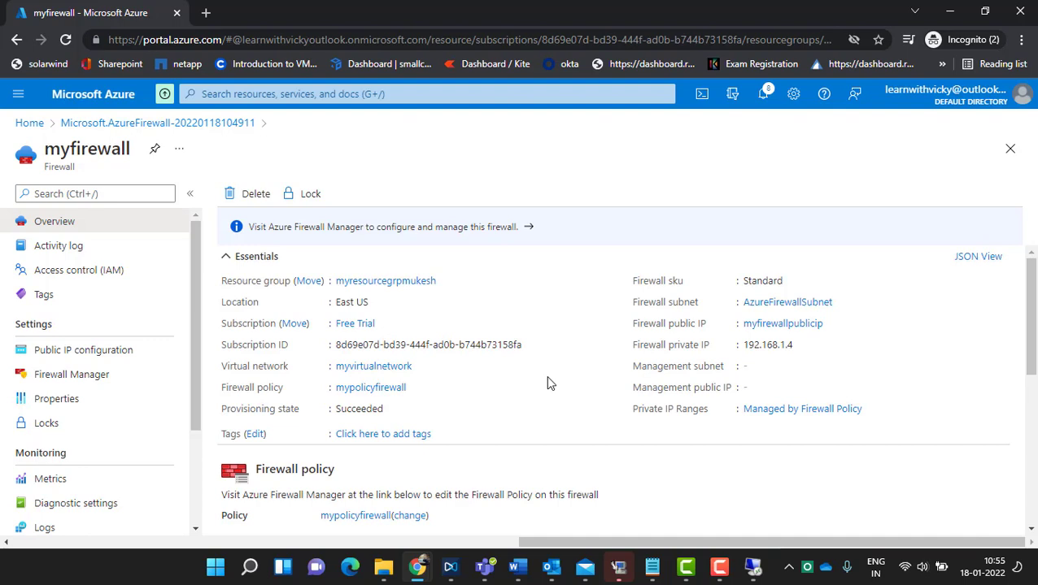
scroll(548, 383, "down", 2)
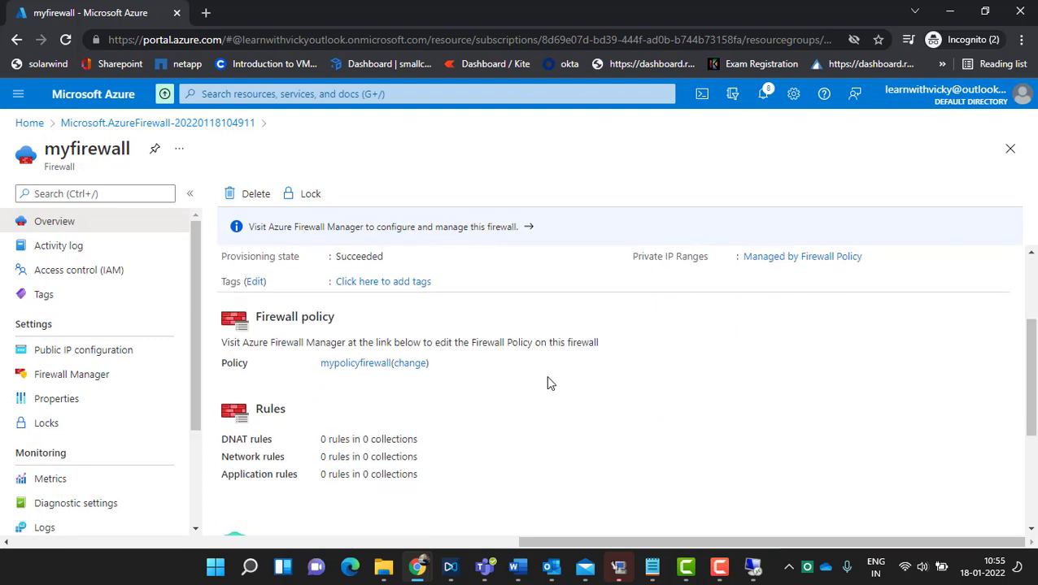
left_click(357, 364)
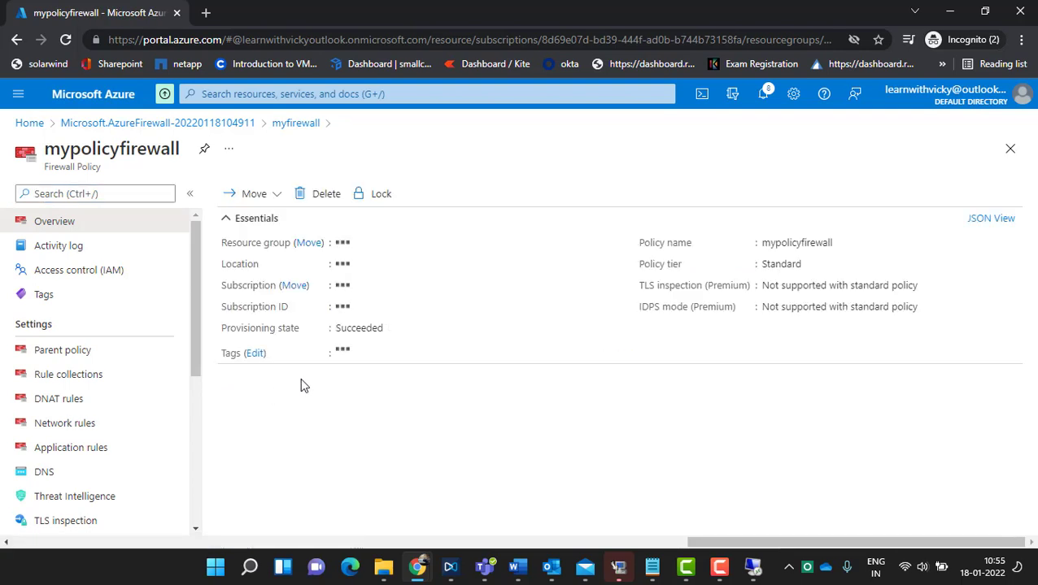
scroll(175, 399, "down", 2)
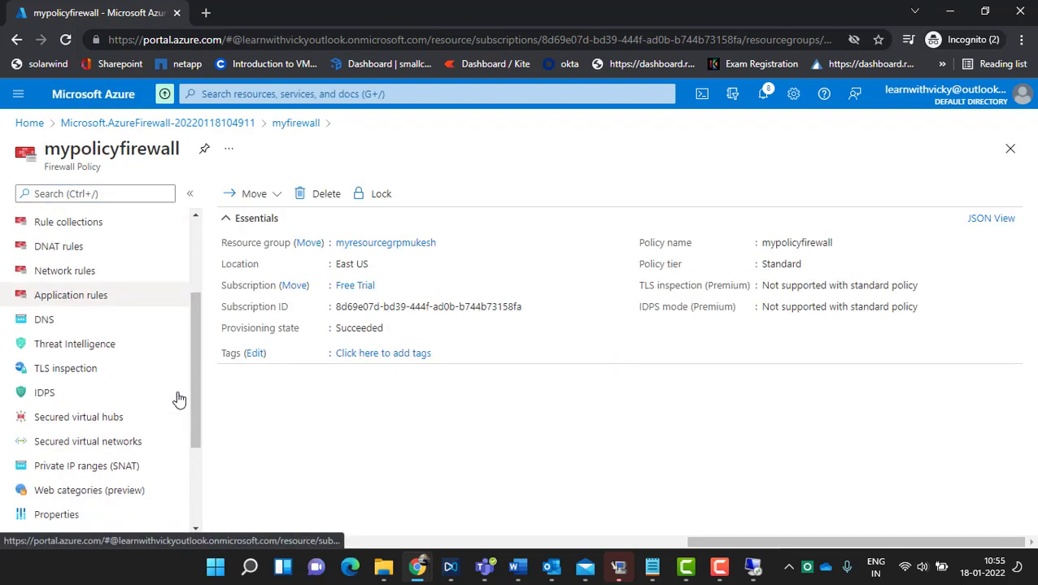
scroll(175, 398, "up", 2)
scroll(177, 417, "down", 2)
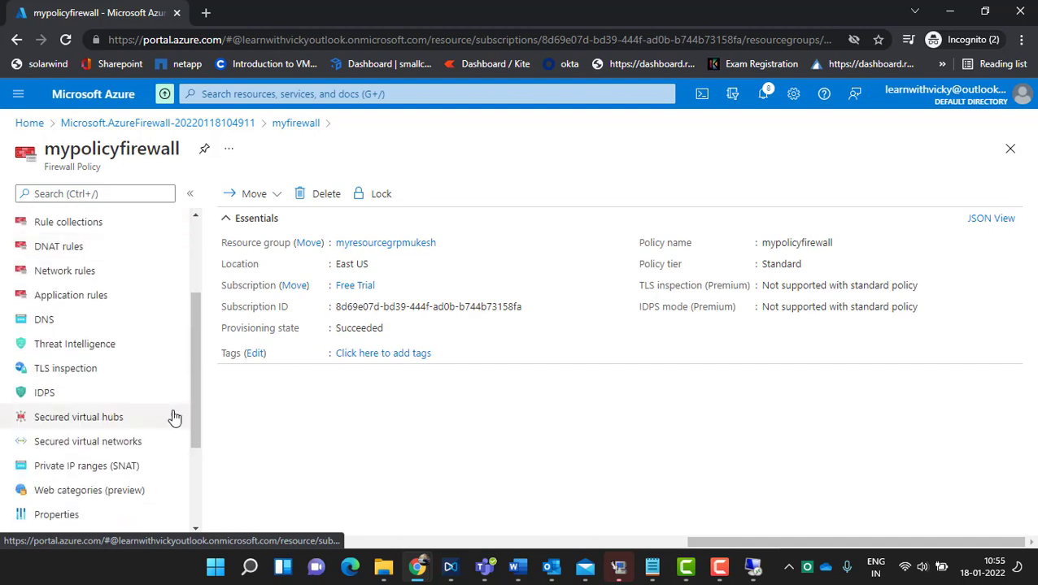
scroll(166, 420, "up", 2)
scroll(162, 421, "down", 2)
scroll(162, 423, "up", 2)
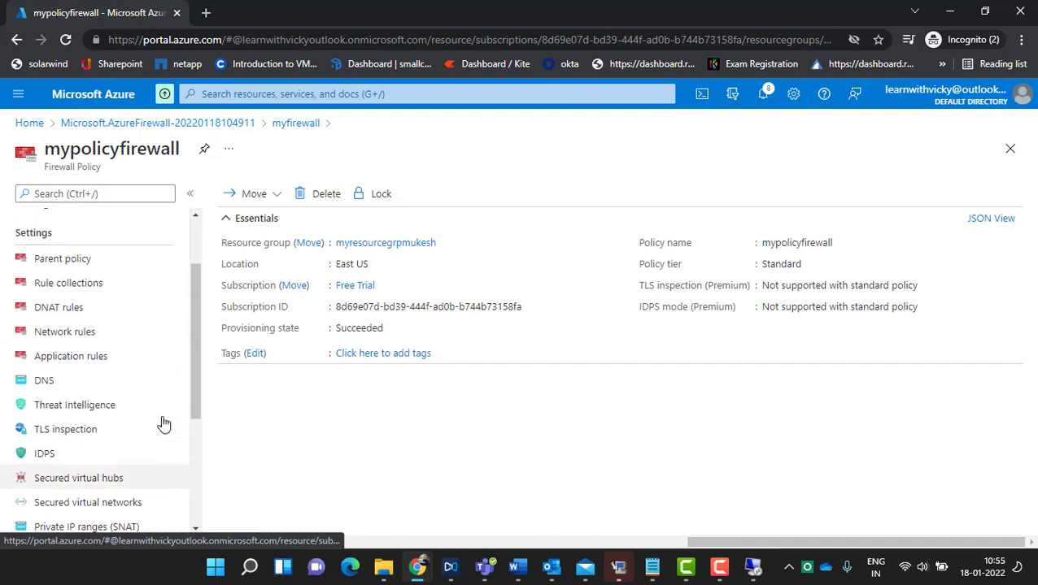
left_click(81, 402)
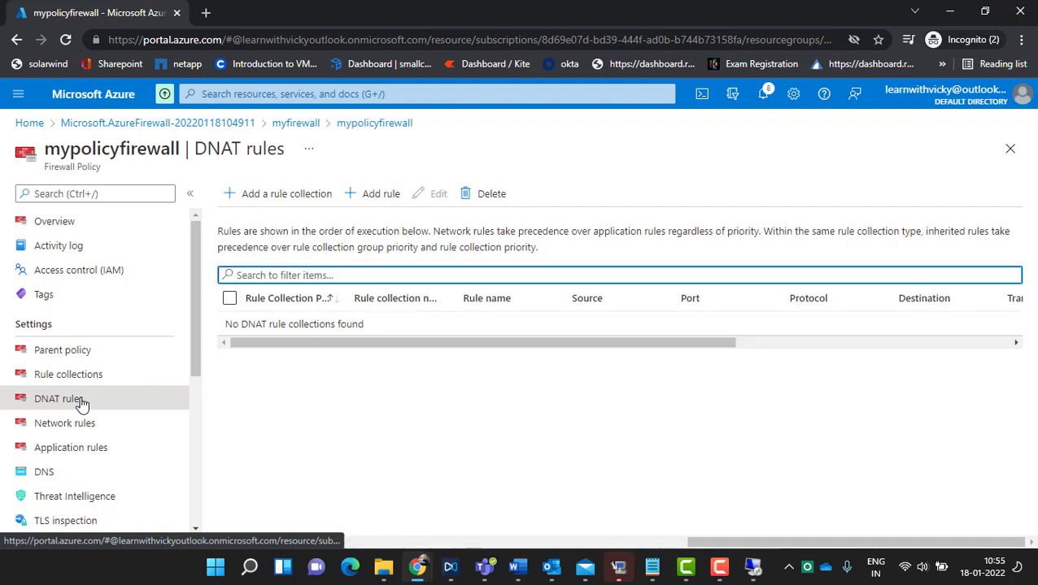
left_click(270, 195)
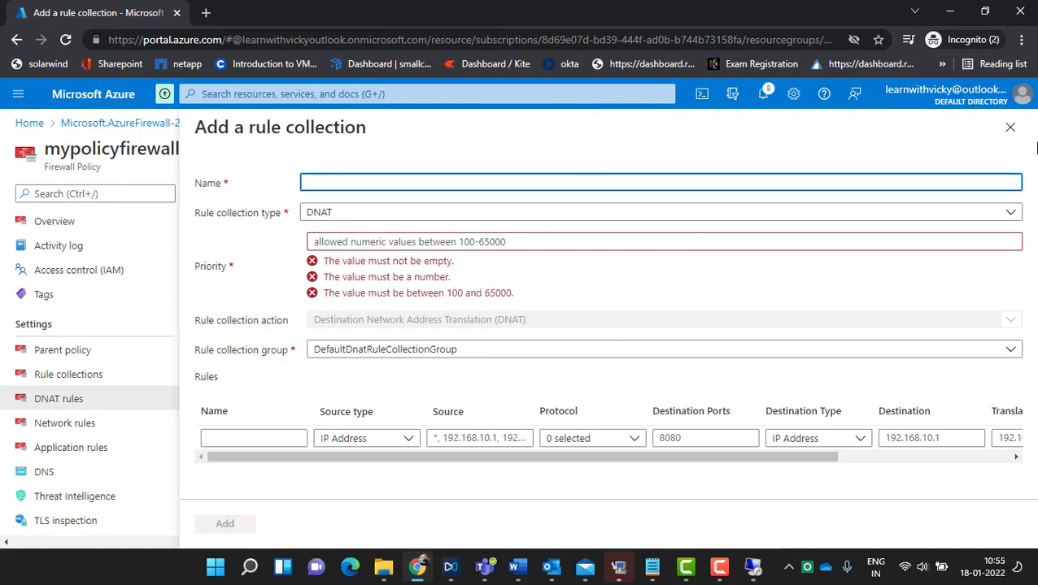
left_click(1010, 127)
left_click(373, 195)
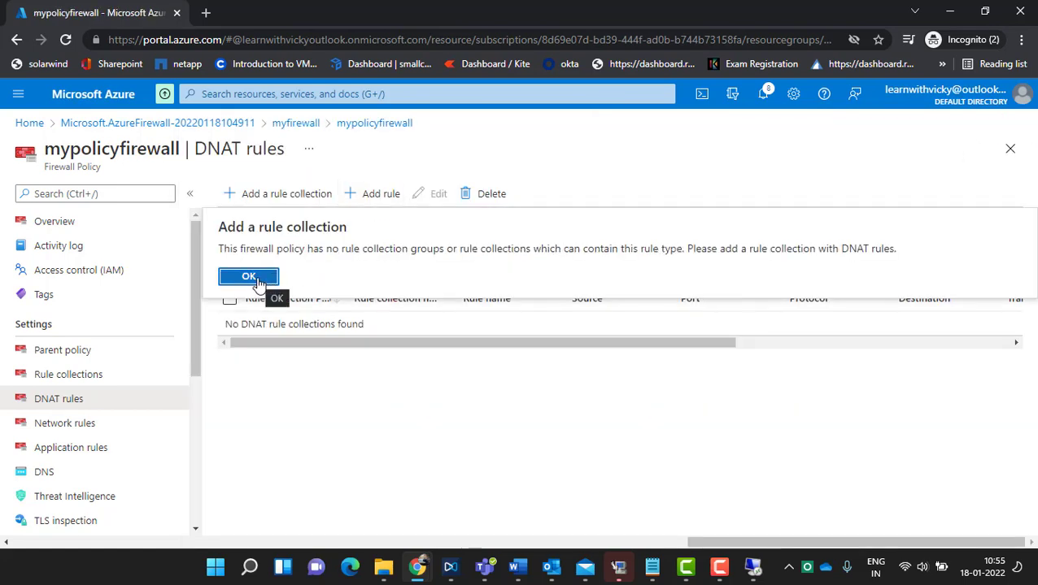
left_click(249, 277)
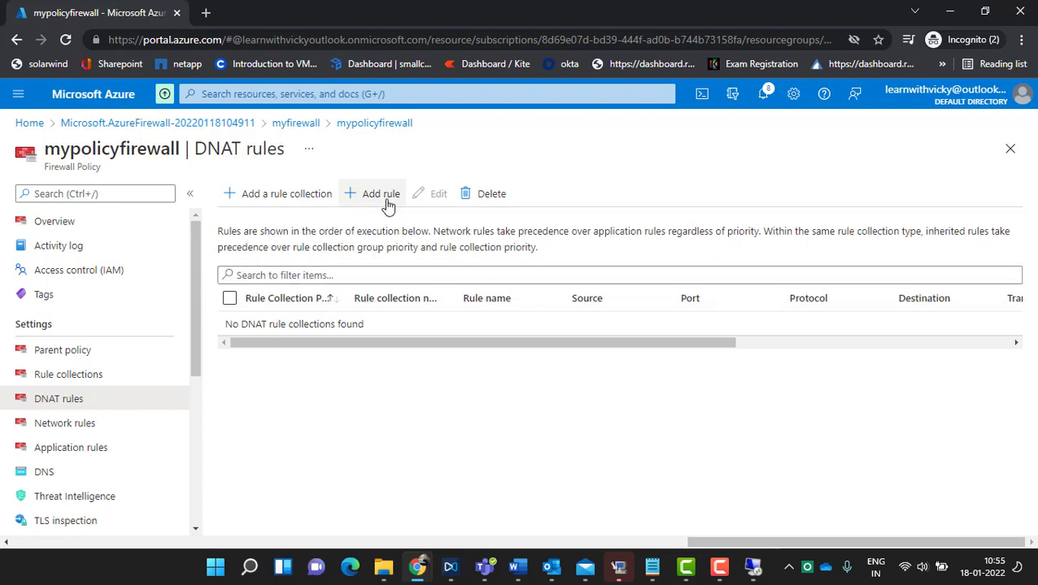
left_click(388, 204)
left_click(262, 279)
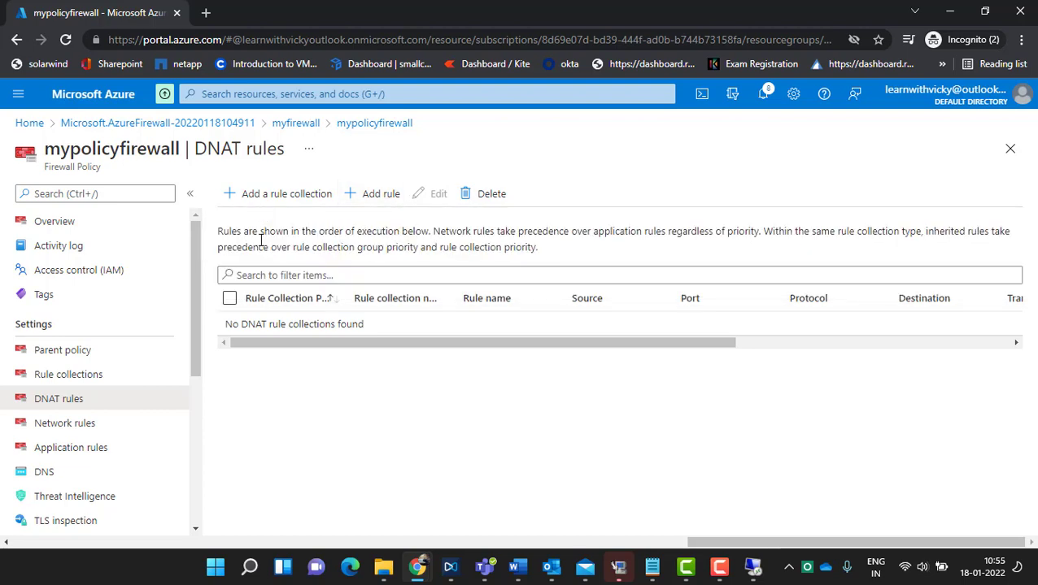
Step: Start a new DNAT rule collection named natruleforvm with priority 100
left_click(262, 199)
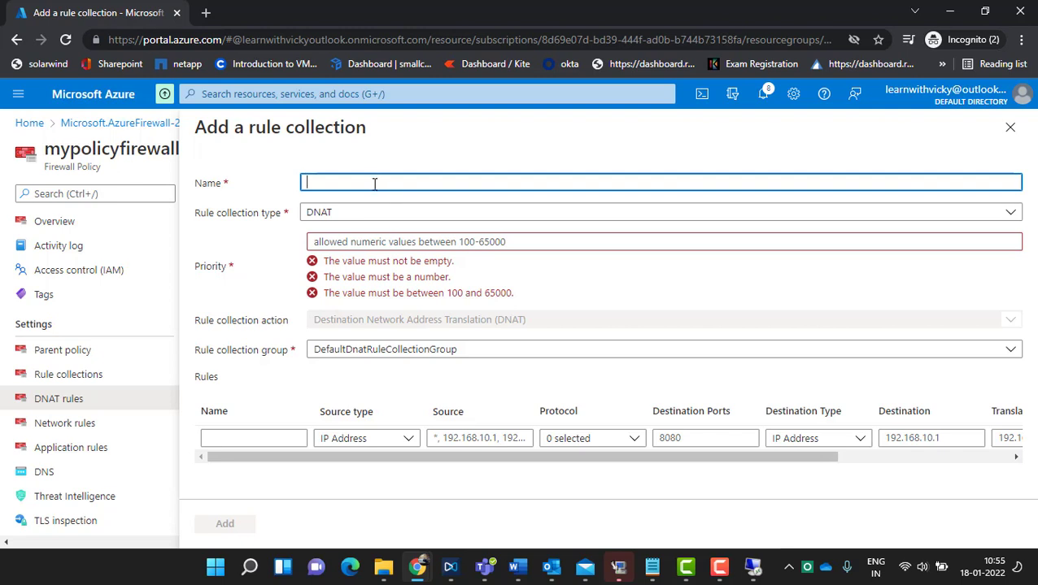
left_click(374, 183)
type("natruleforvm")
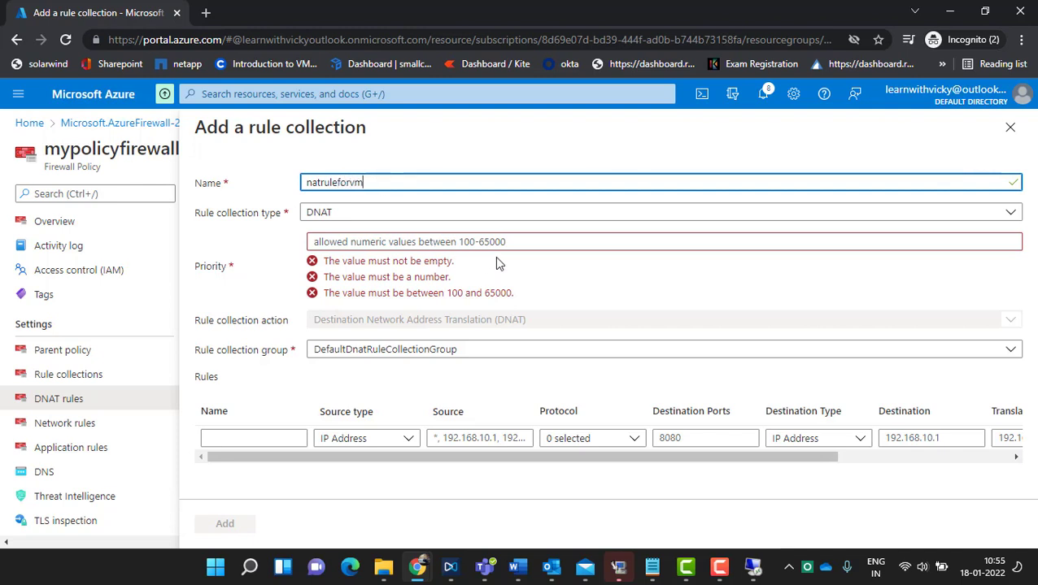
left_click(495, 243)
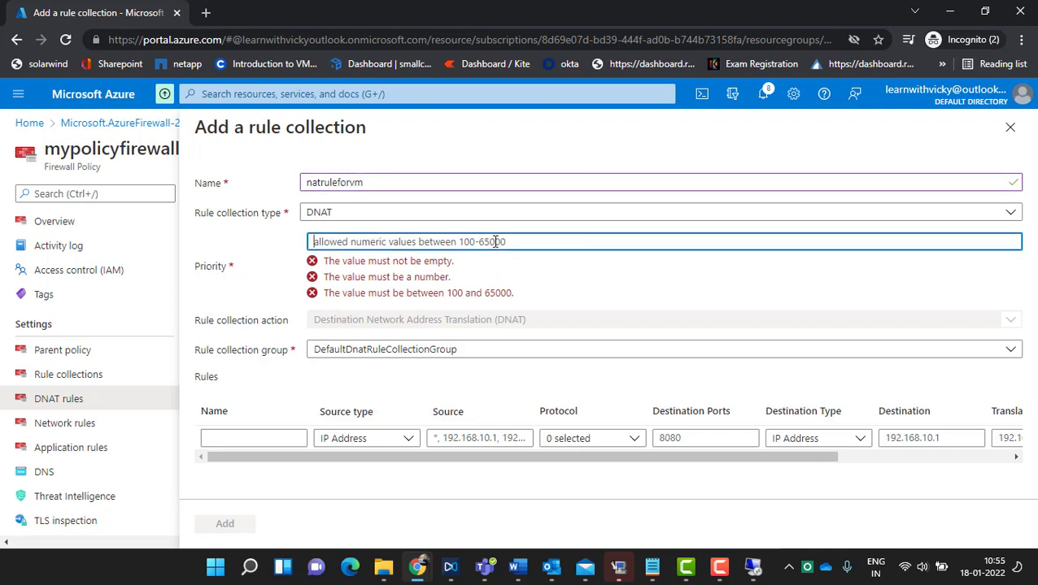
type("100")
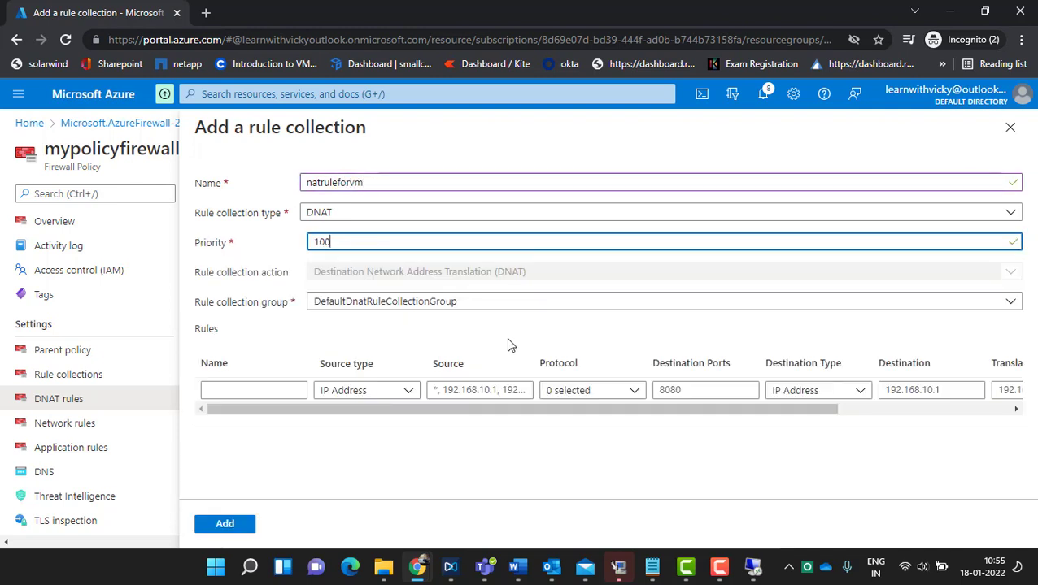
Step: Name the collection's first rule natrulevm, with source type IP Address and source *
left_click(286, 388)
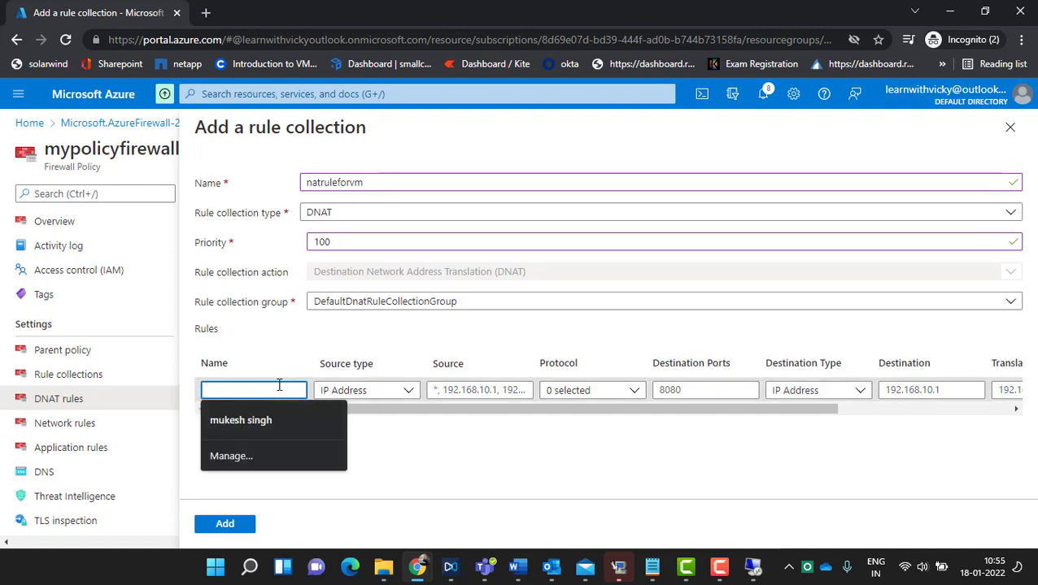
type("natrule")
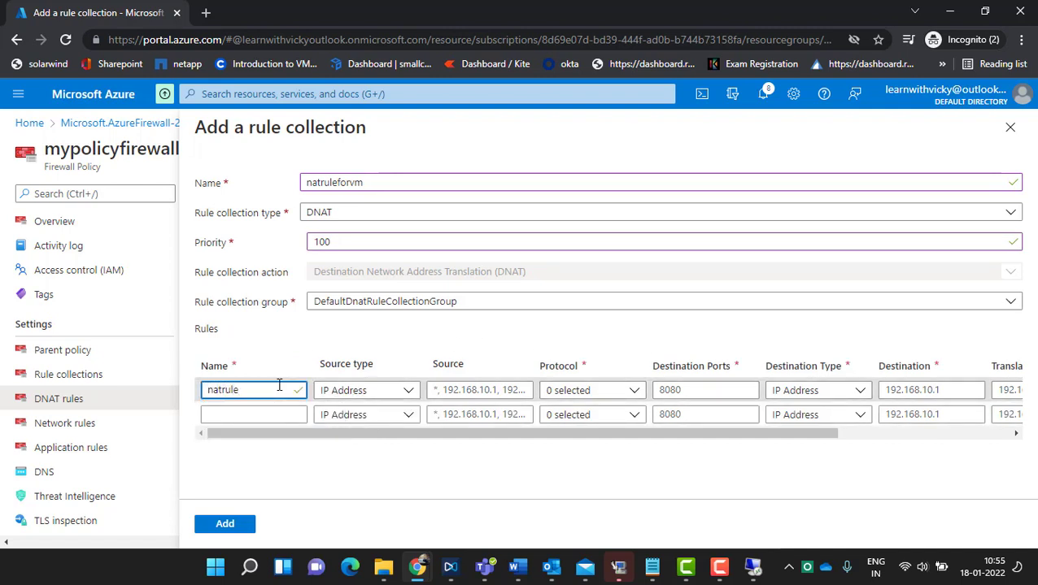
type("vm")
left_click(397, 391)
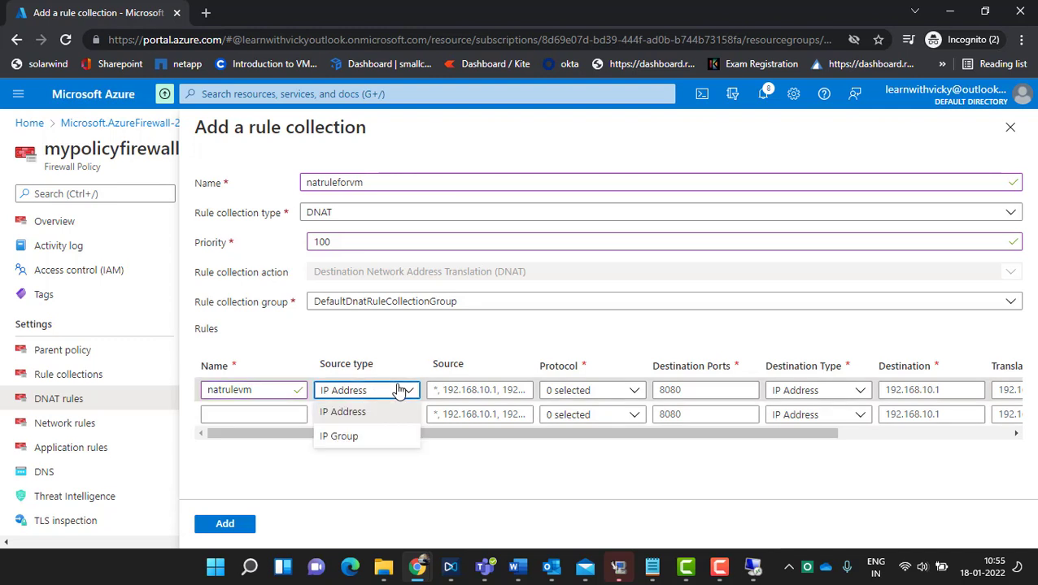
left_click(440, 390)
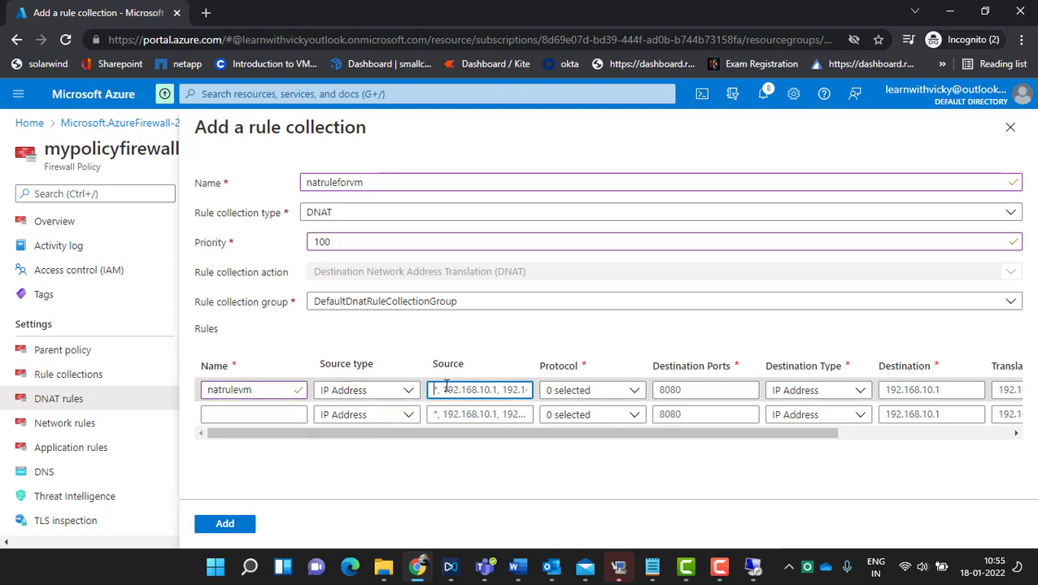
type("*")
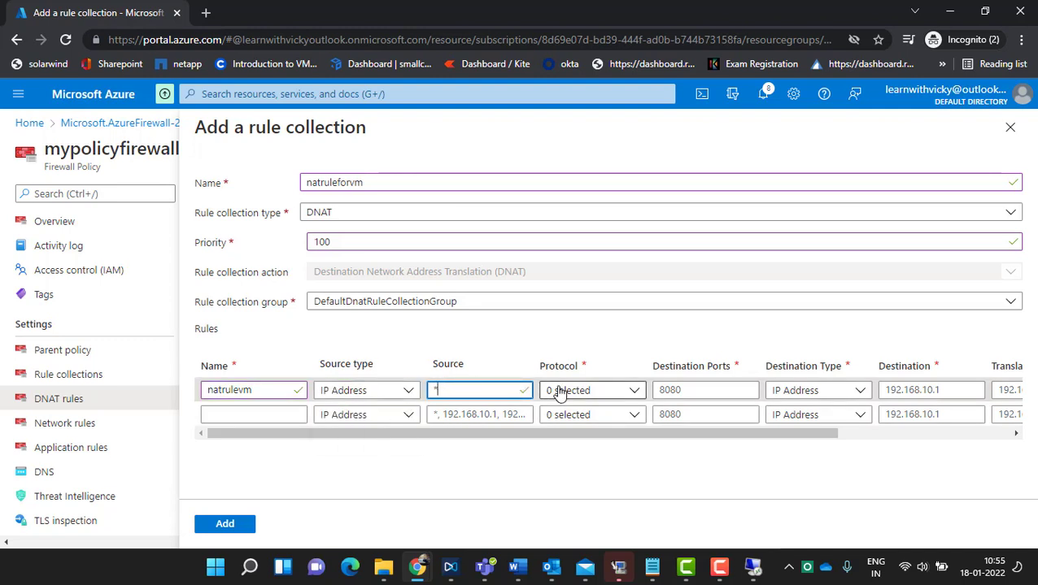
Step: Set the natrulevm rule to protocol TCP, destination port 3389 and destination IP address 40.87.47.68
left_click(594, 393)
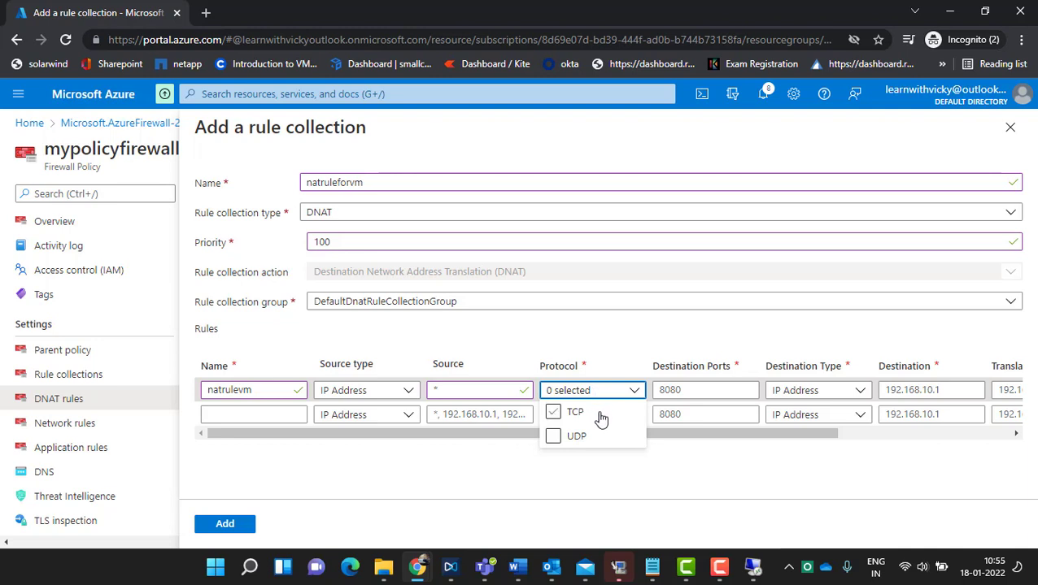
left_click(598, 416)
left_click(694, 389)
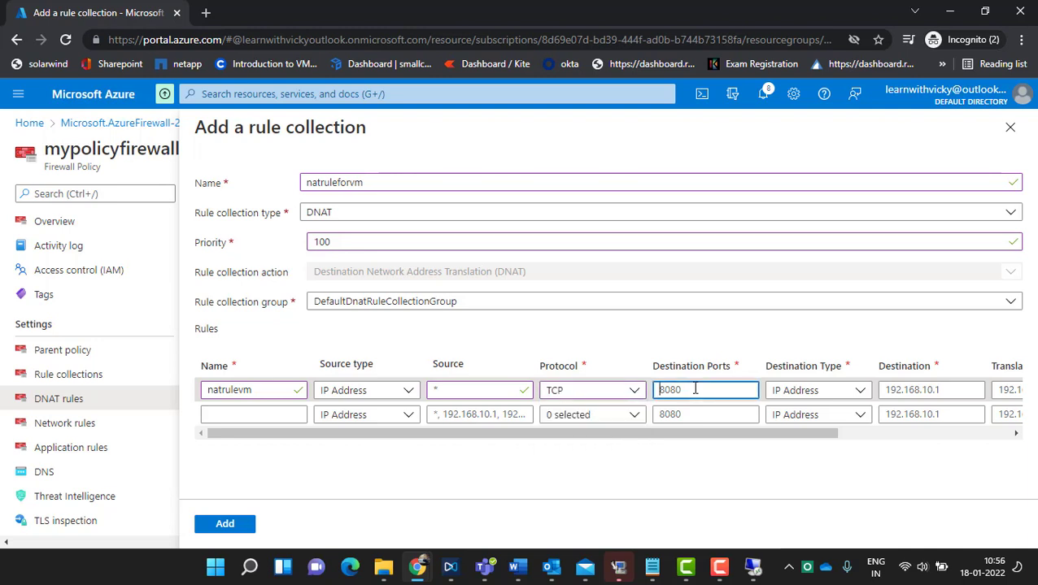
type("3389")
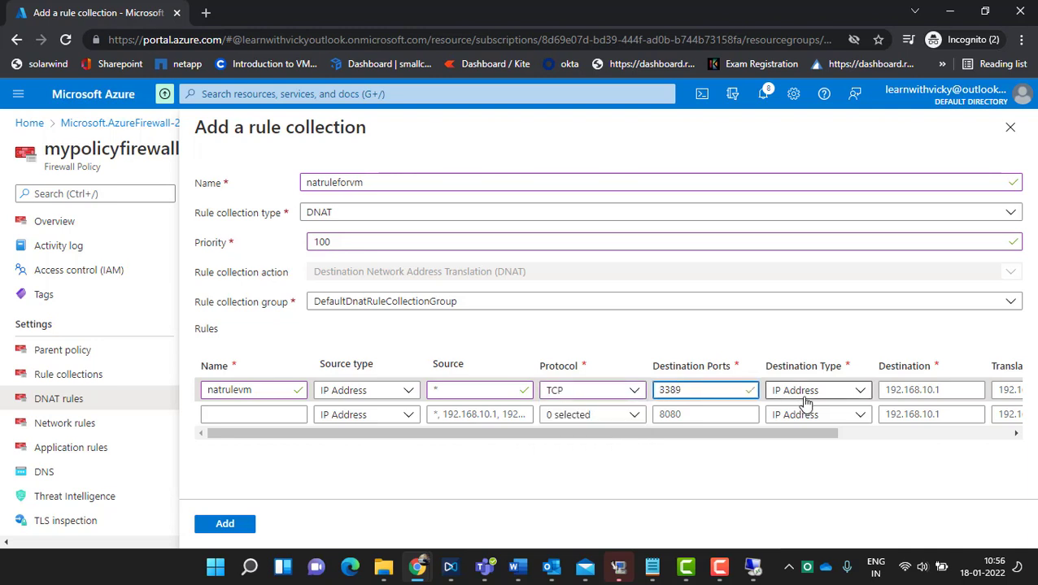
left_click(819, 392)
left_click(858, 393)
left_click(915, 390)
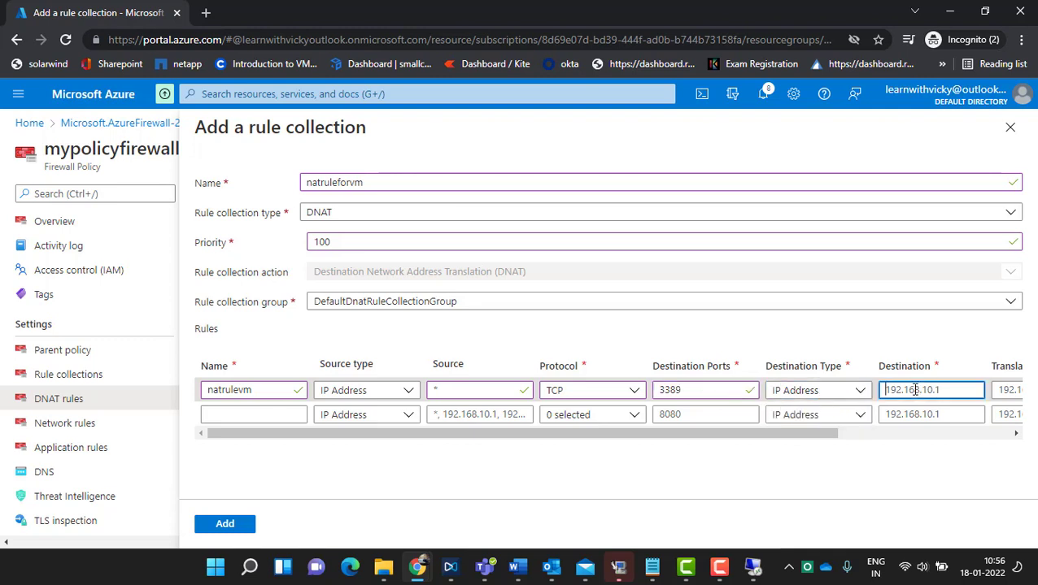
type("40.87.47.68")
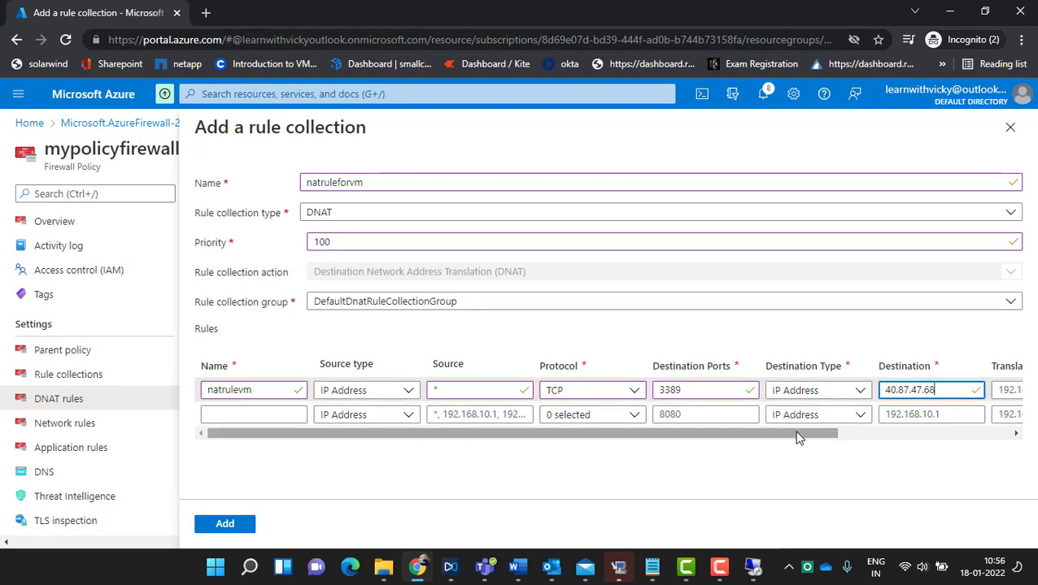
Step: Set the natrulevm rule's translated address to 192.168.2.4 and its translated port to 3389
left_click_drag(801, 440, 936, 439)
left_click(815, 390)
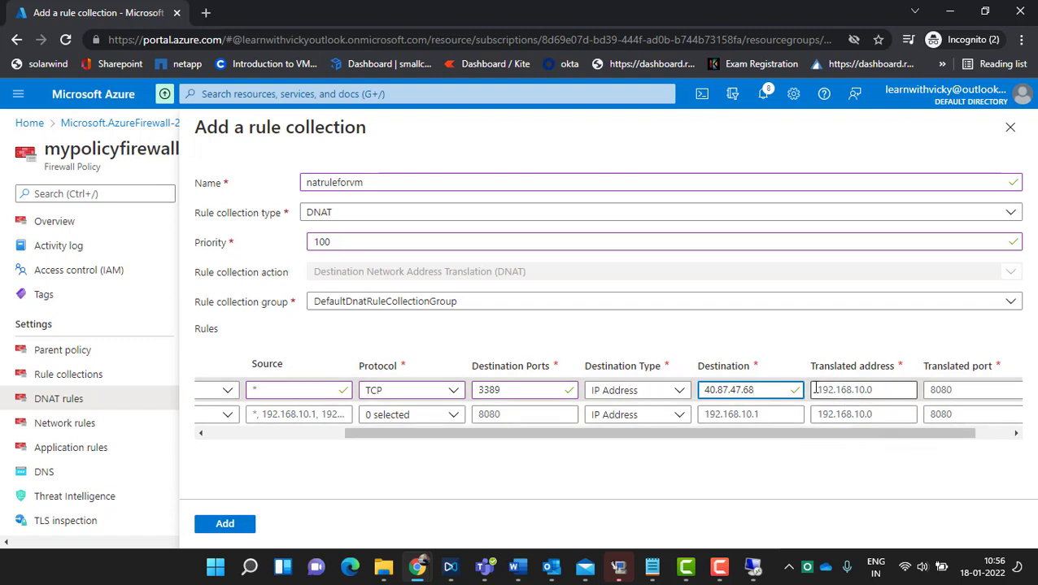
type("192.16")
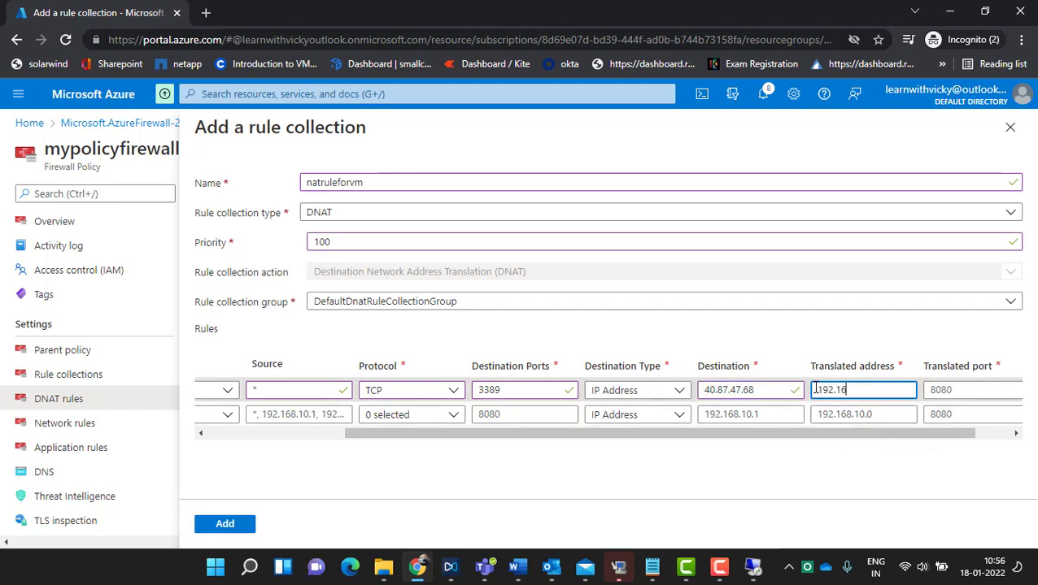
type("8.2.4")
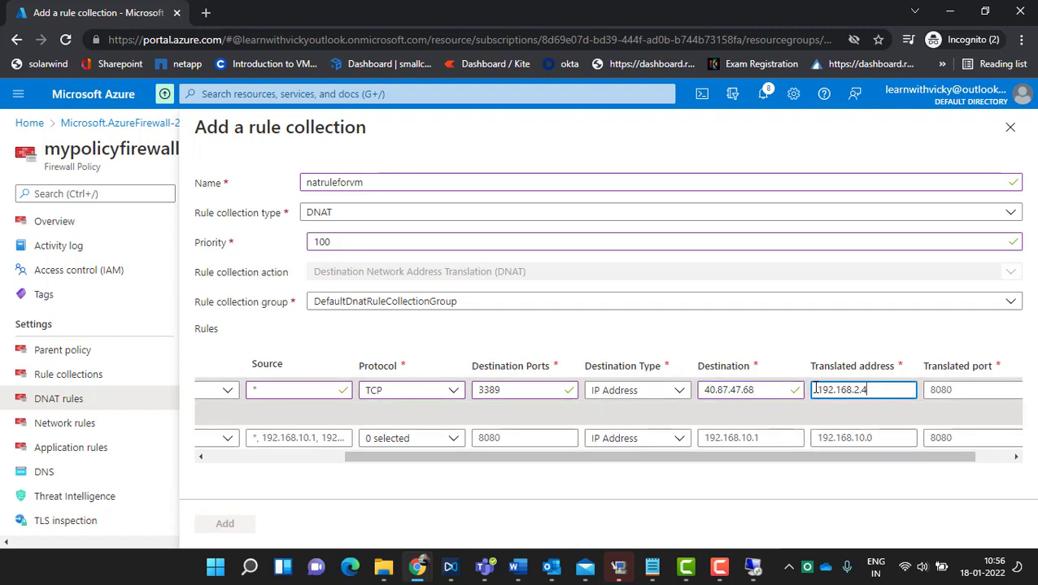
key("Tab")
type("33")
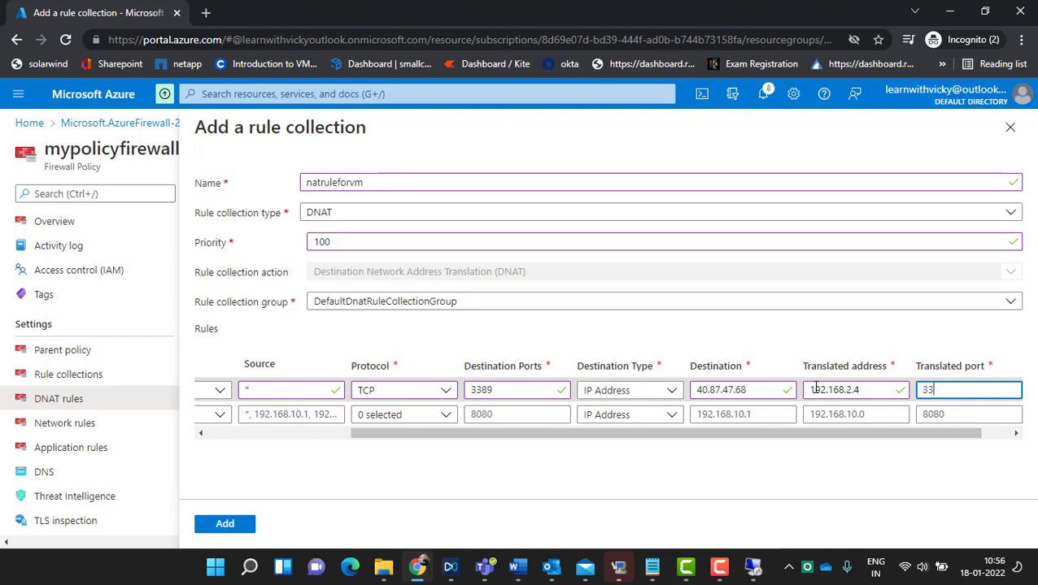
type("89")
Step: Copy the rule's destination IP address and add the natruleforvm rule collection to the policy
left_click_drag(860, 390, 686, 392)
key("ctrl+c")
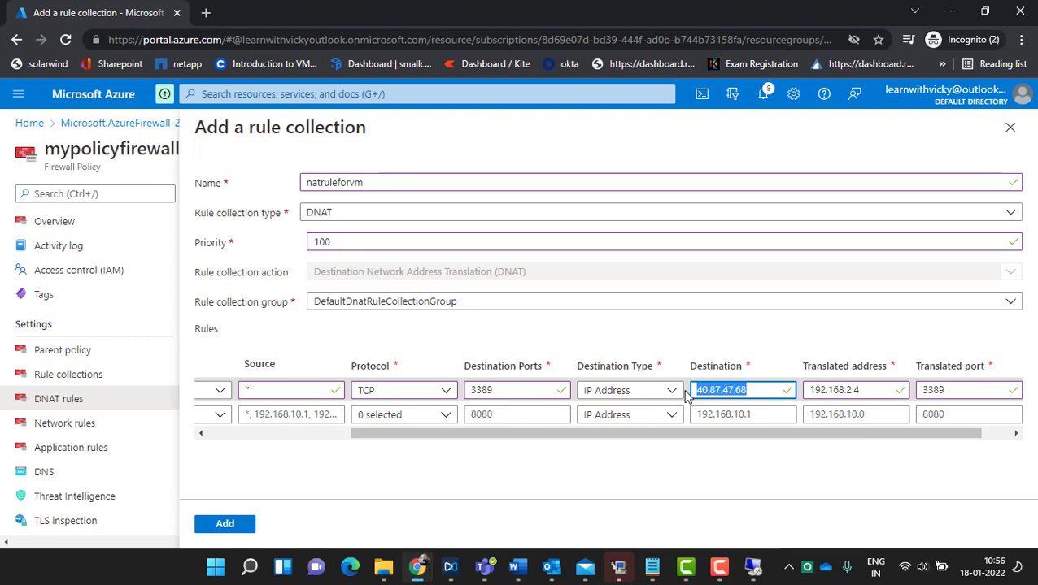
left_click(225, 525)
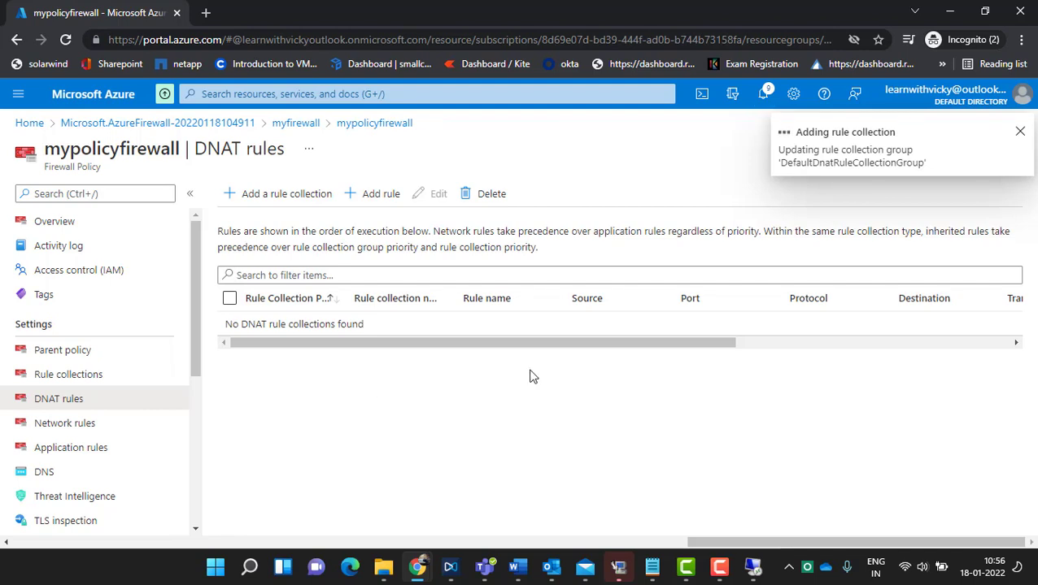
Step: Switch to Remote Desktop Connection, try connecting to 192.168.2.4, and display the Azure portal notifications meanwhile
left_click(756, 567)
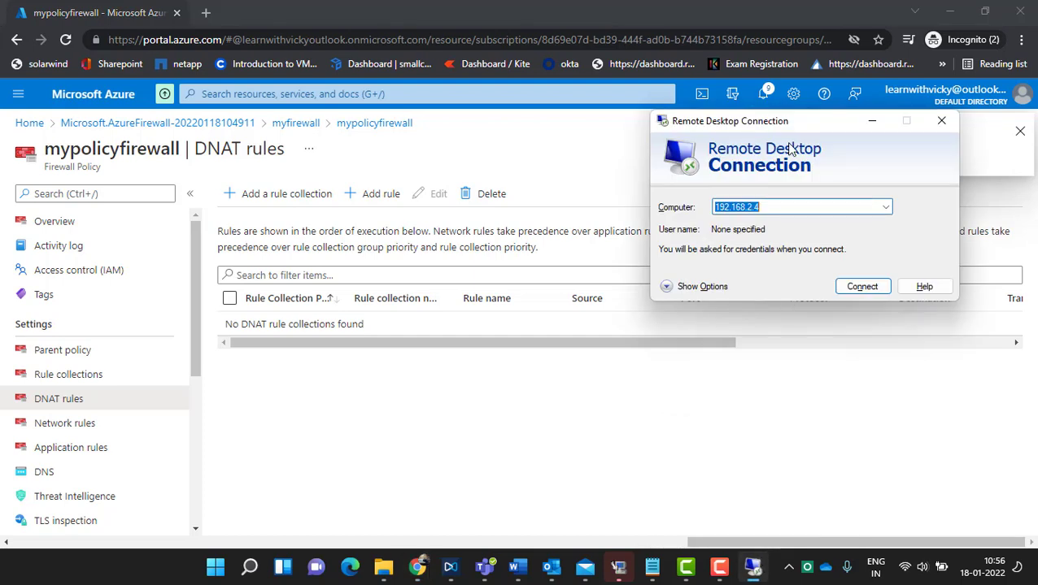
left_click_drag(837, 119, 478, 217)
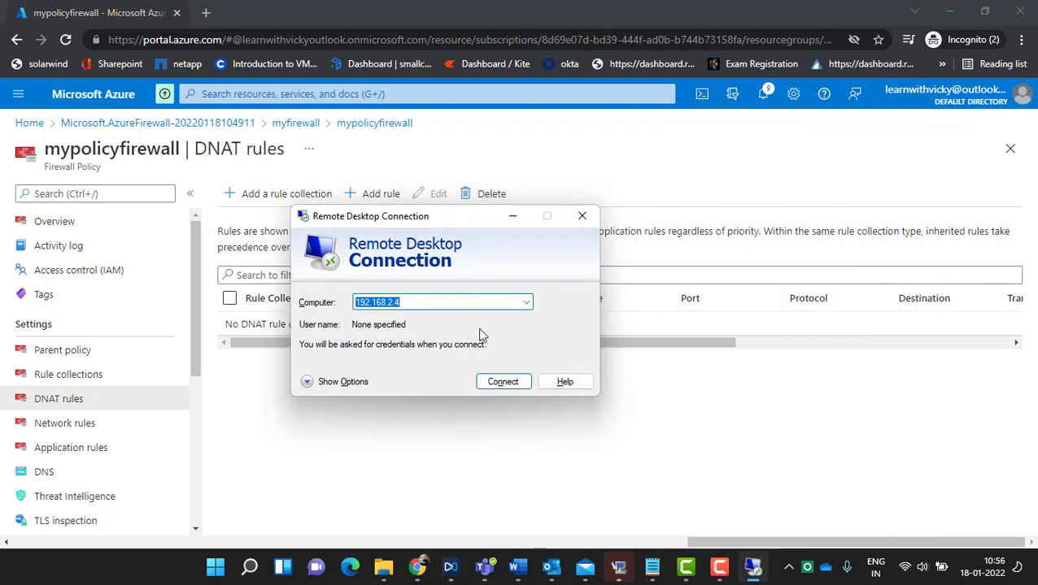
left_click(501, 382)
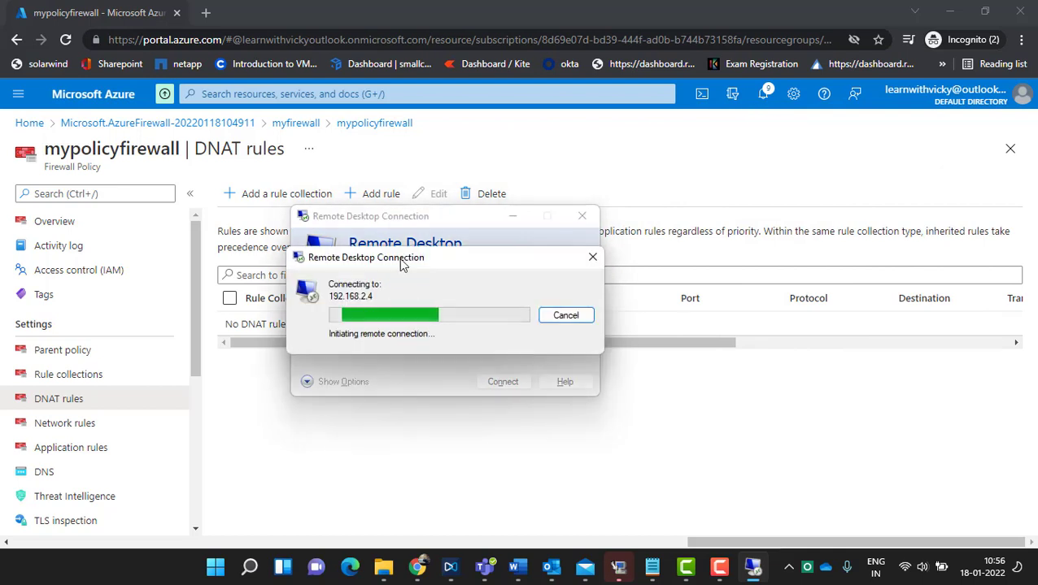
left_click_drag(406, 254, 502, 161)
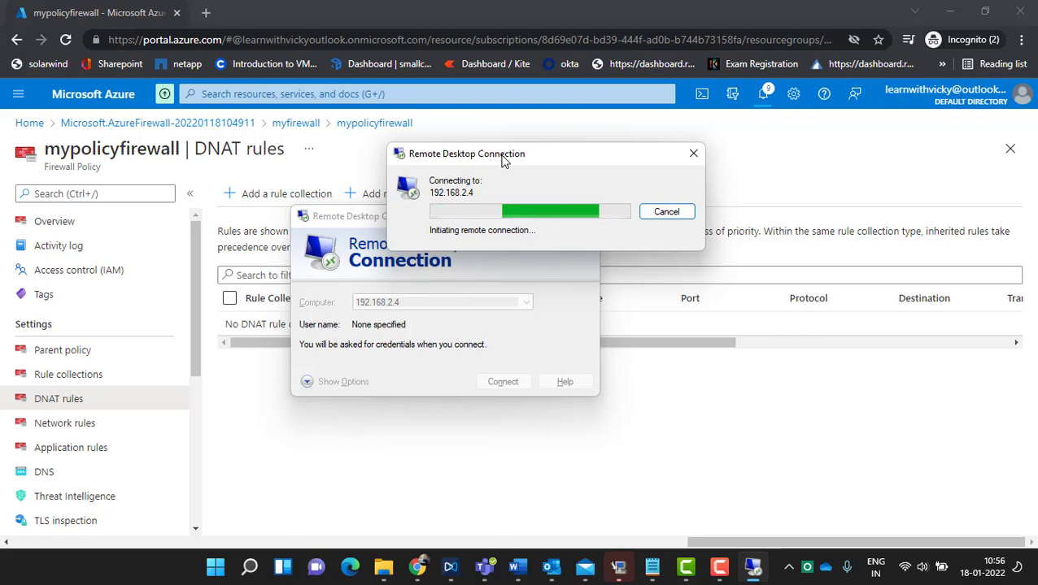
left_click(765, 96)
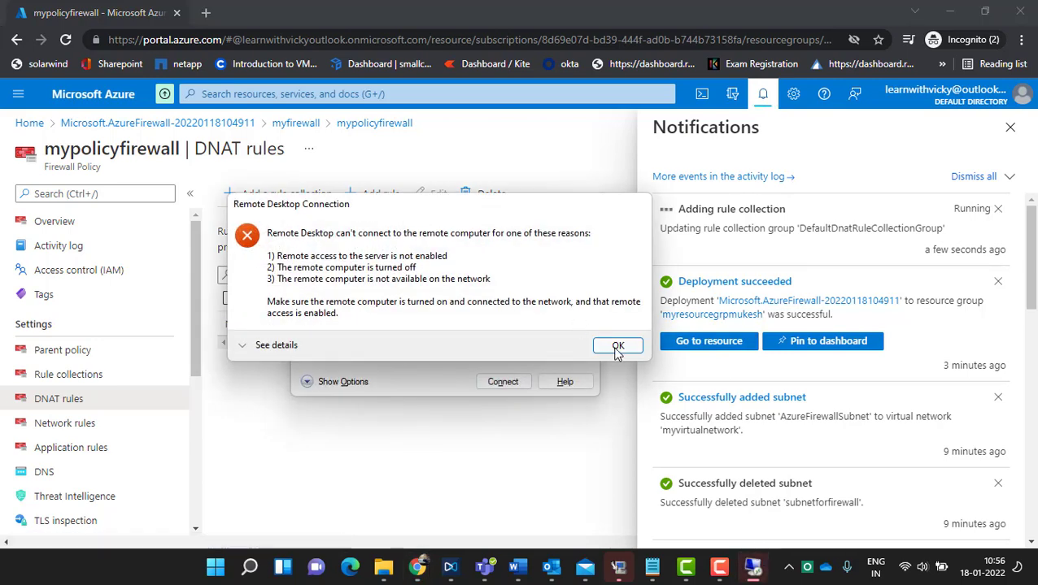
left_click(617, 348)
Step: Try a remote desktop connection to the copied firewall public IP address
left_click_drag(449, 220, 410, 172)
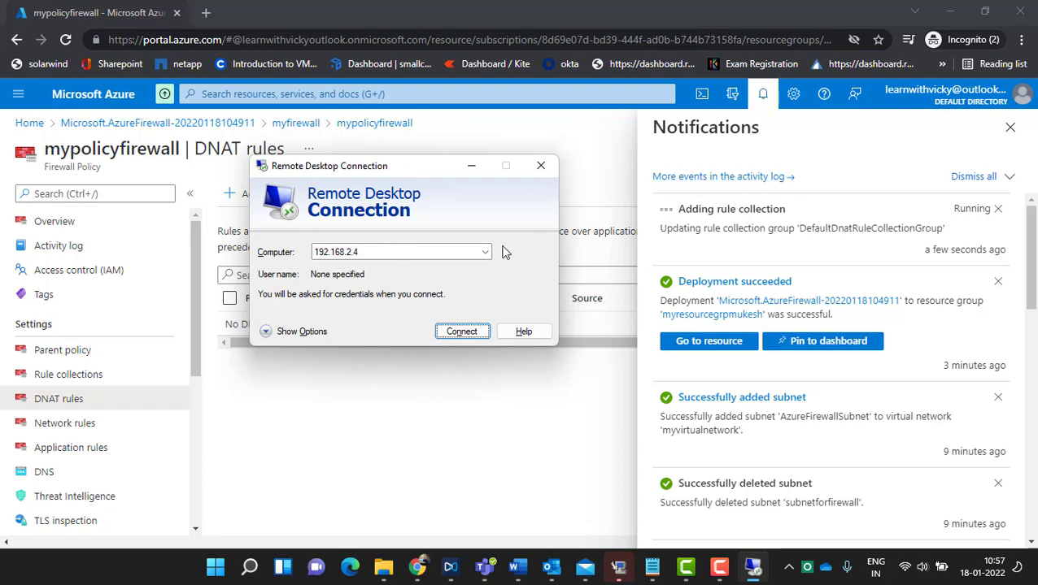
left_click(381, 252)
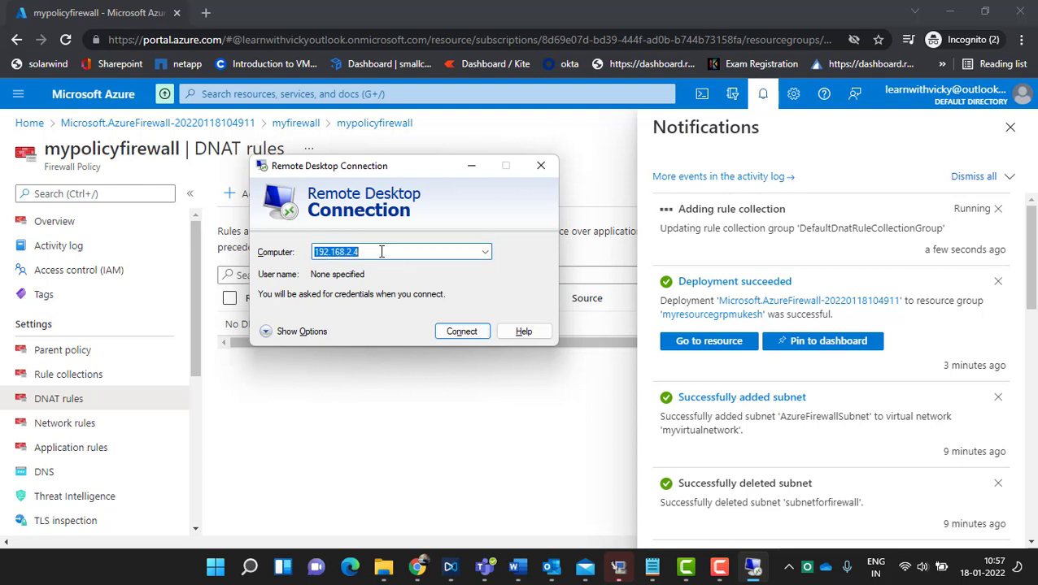
key("ctrl+v")
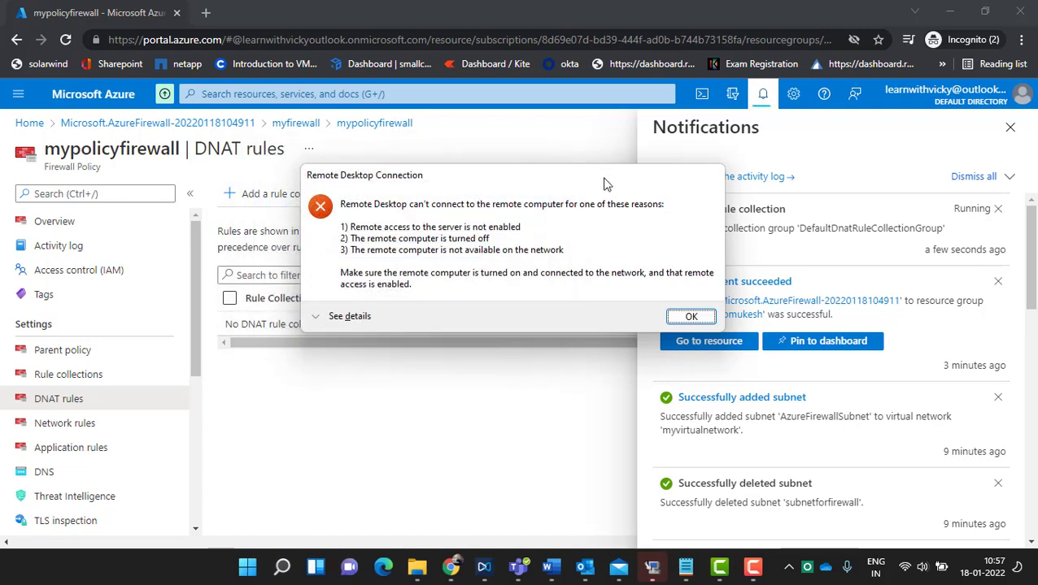
left_click(689, 314)
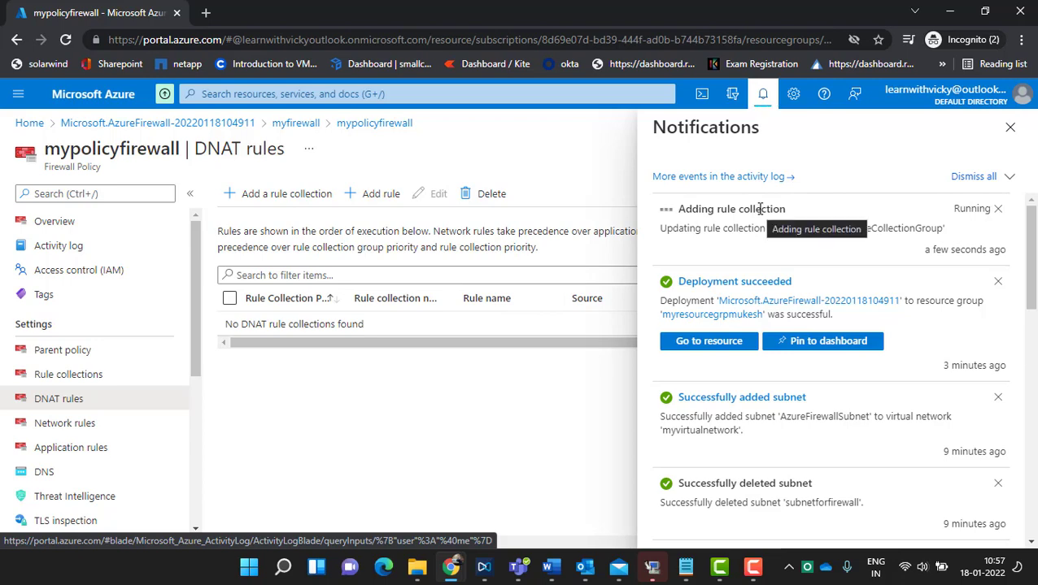
Step: Switch to Remote Desktop Connection and start a connection to the firewall's public IP address 40.87.47.68
key("super+r")
key("Return")
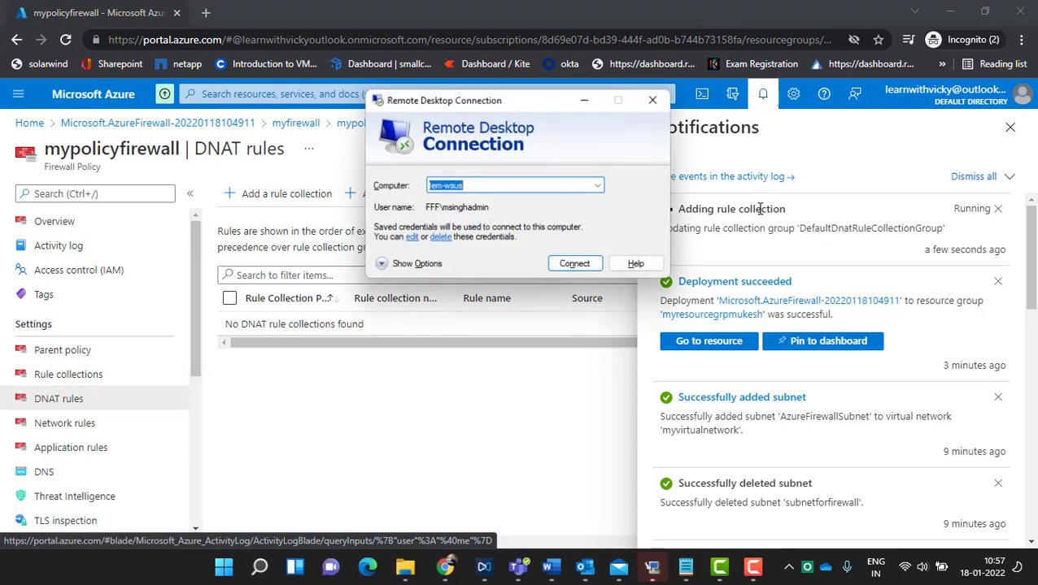
key("ctrl+v")
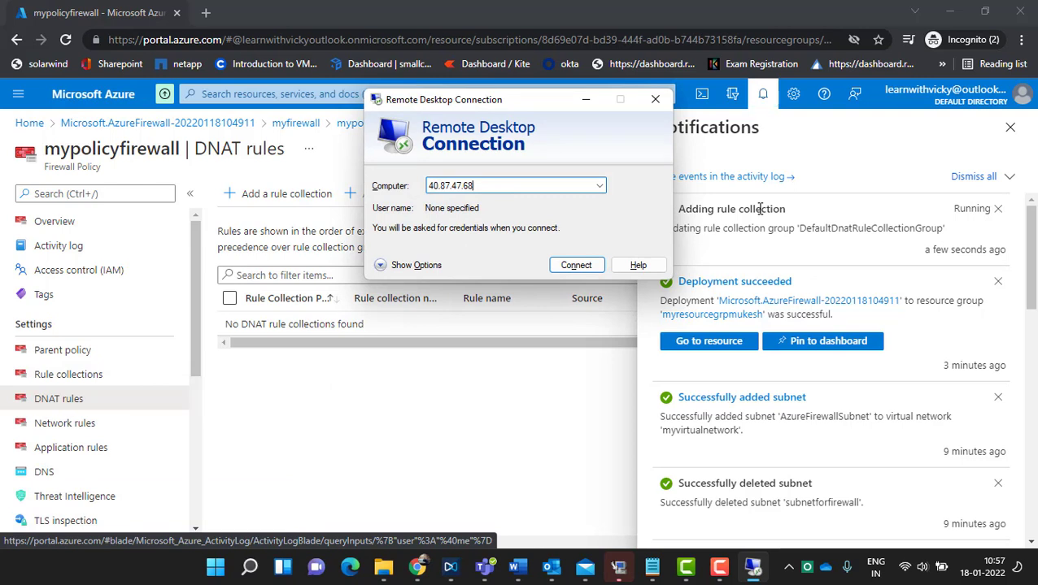
left_click_drag(544, 105, 447, 106)
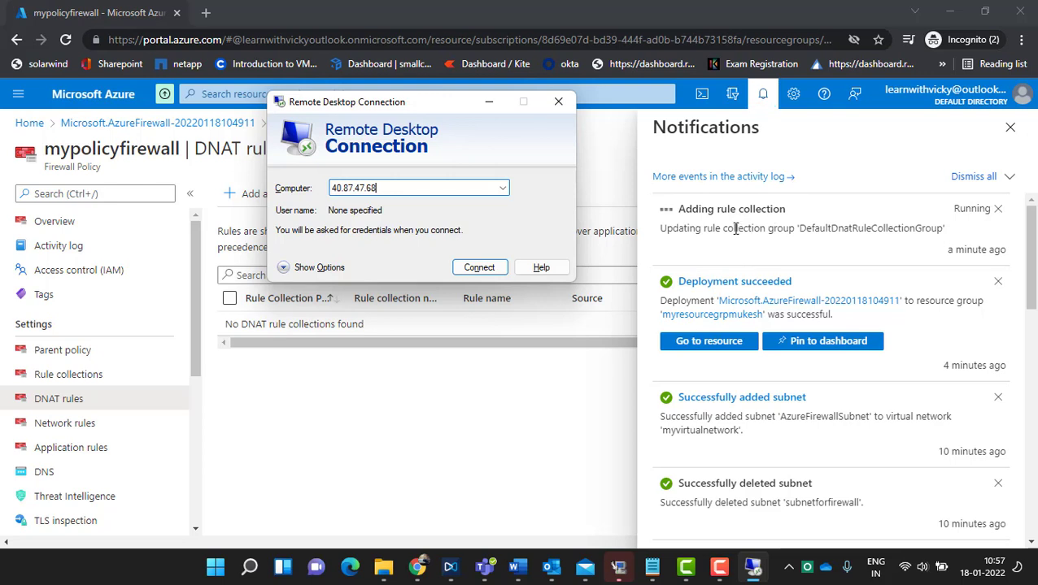
left_click(479, 268)
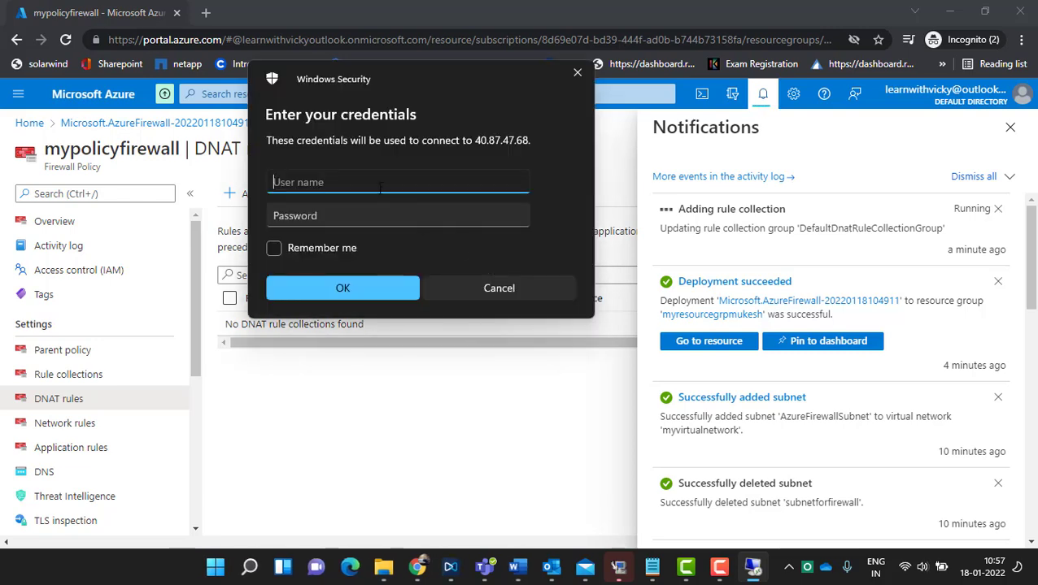
Step: Sign in to the remote VM with the administrator user name and account password, and proceed with the connection
type("mukesh")
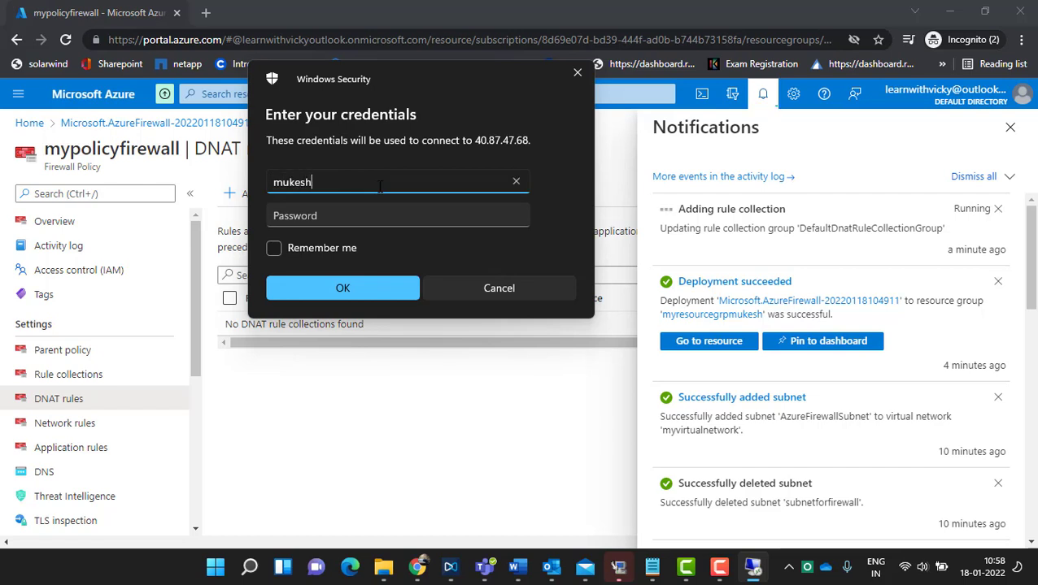
key("Tab")
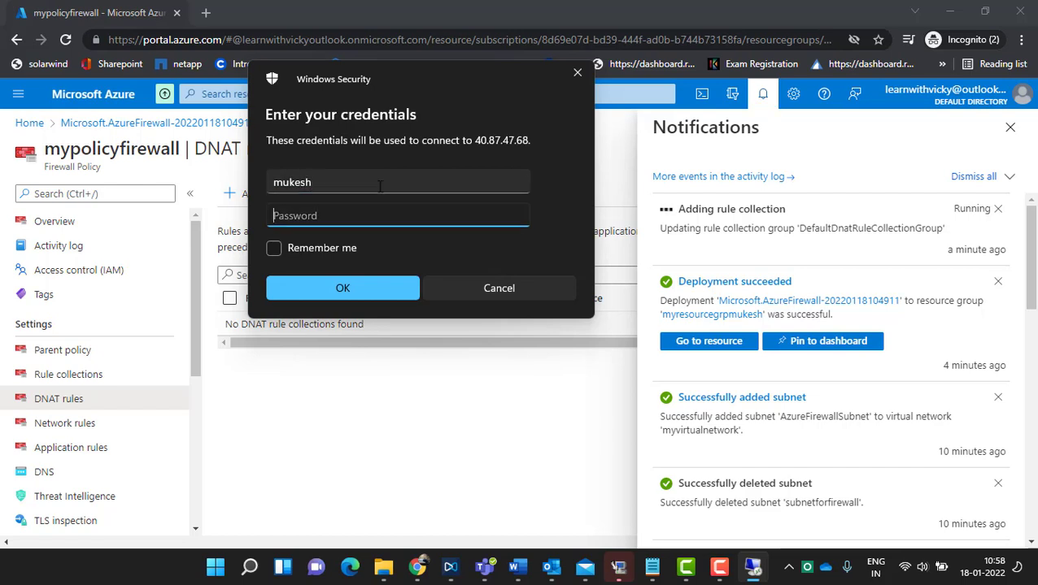
type("•••••••••••")
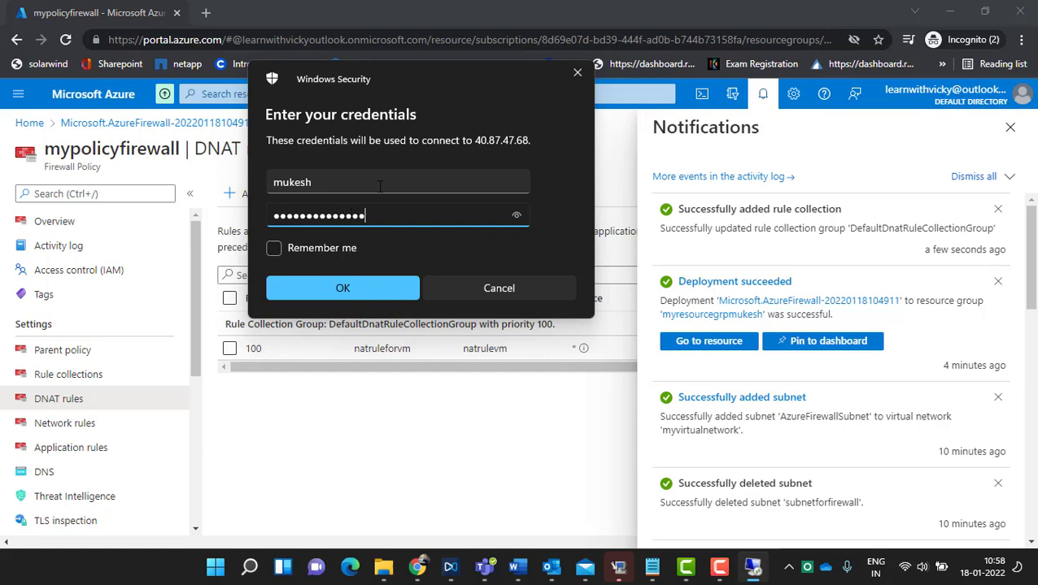
key("Return")
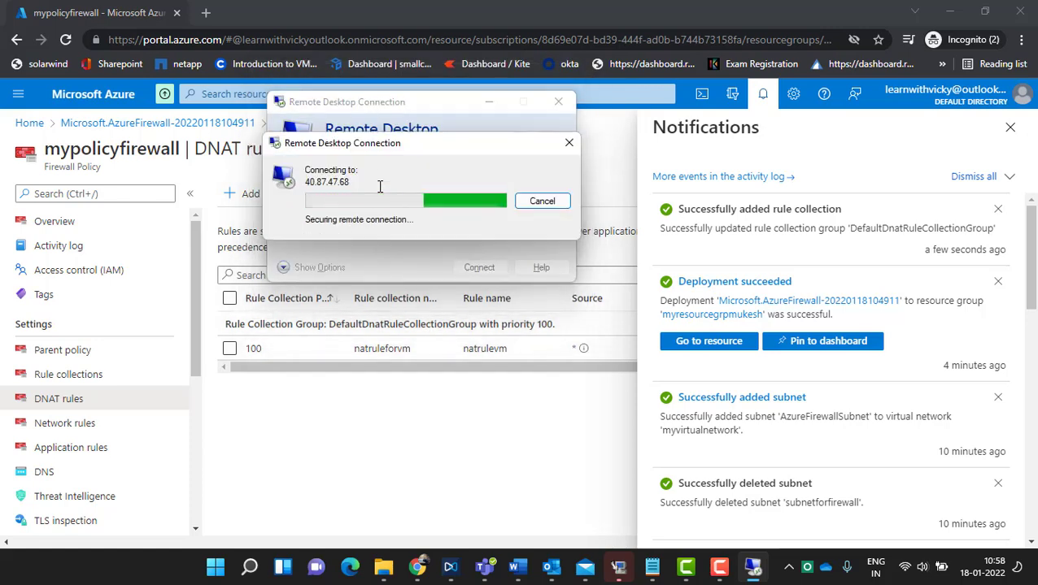
key("Left")
key("Return")
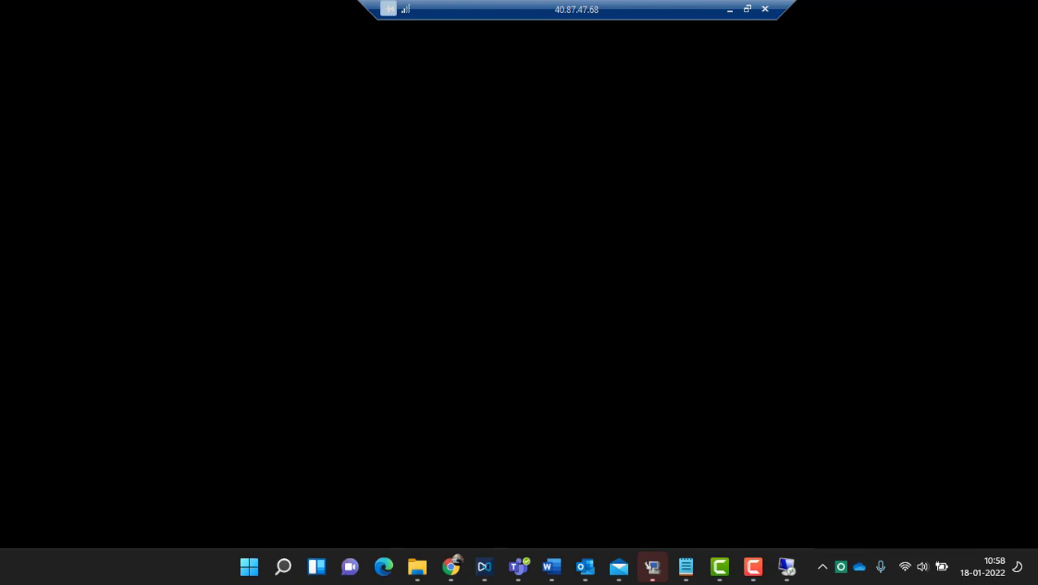
Step: Decline making the VM discoverable on the network, and minimize the remote session to return to the Azure portal
left_click_drag(464, 3, 521, 2)
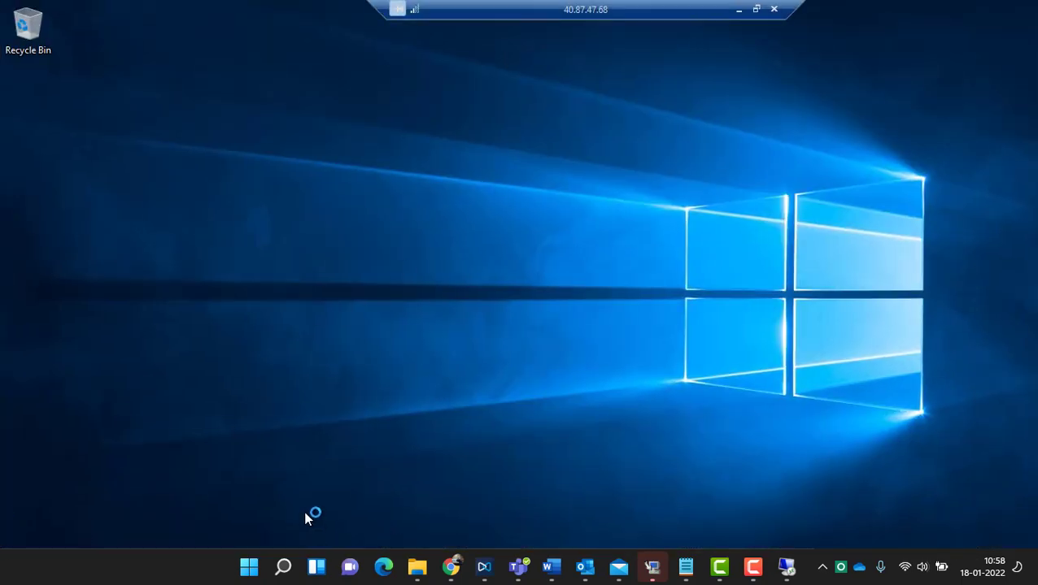
mouse_move(452, 5)
left_mouse_down()
mouse_move(448, 92)
mouse_move(441, 29)
mouse_move(470, 11)
left_mouse_up()
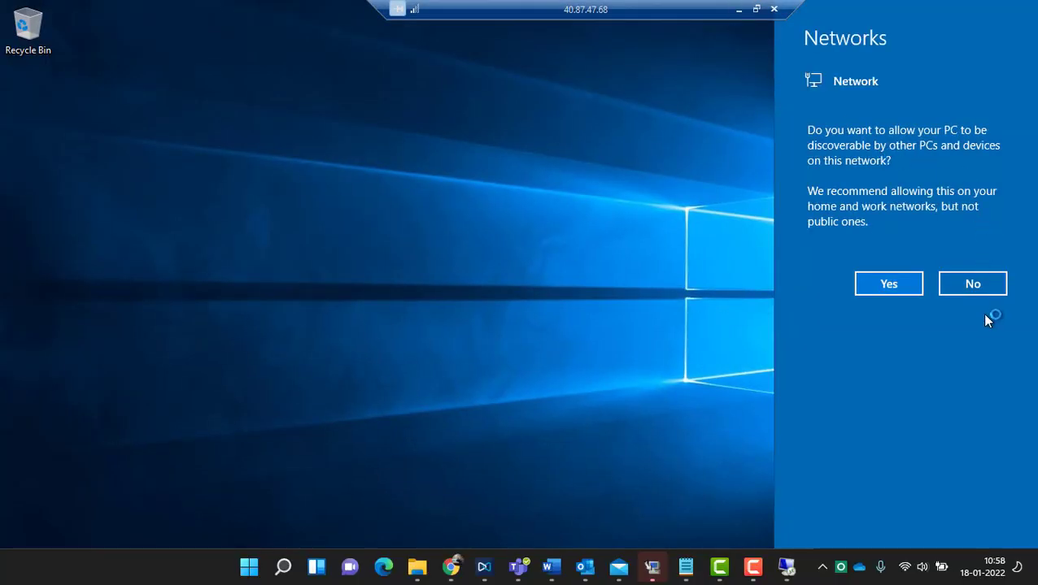
left_click(968, 283)
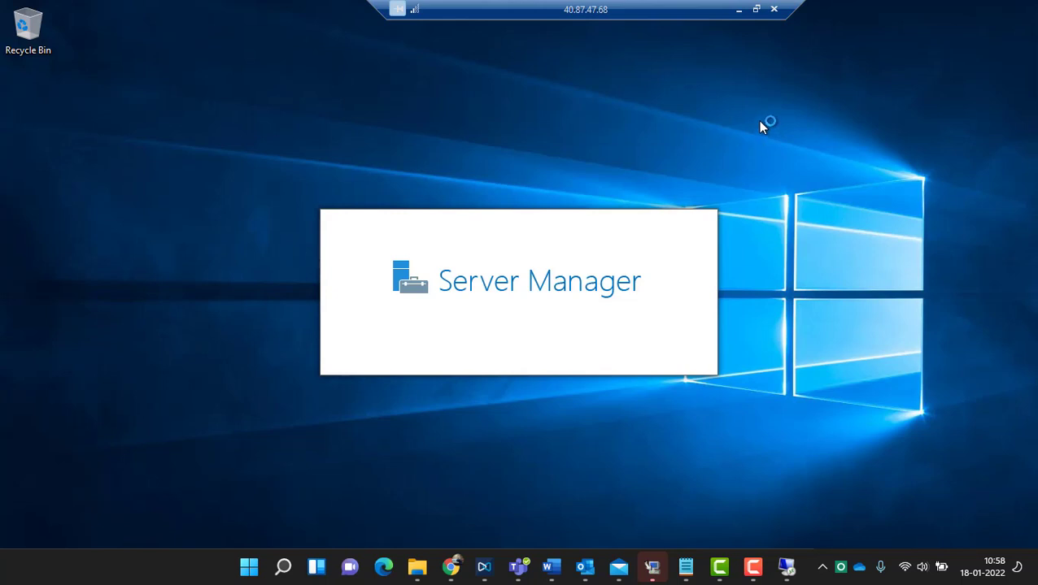
left_click(738, 9)
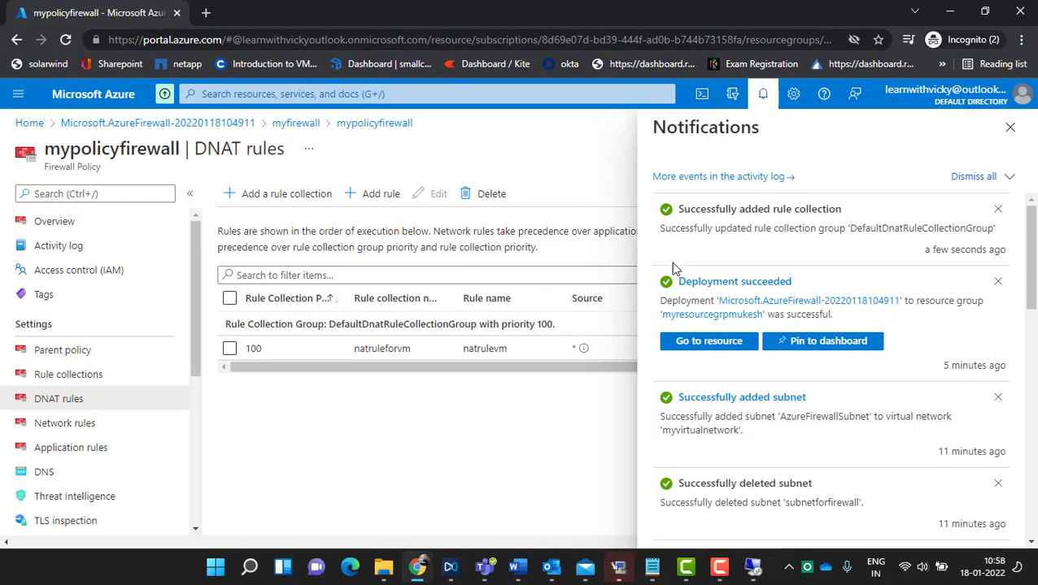